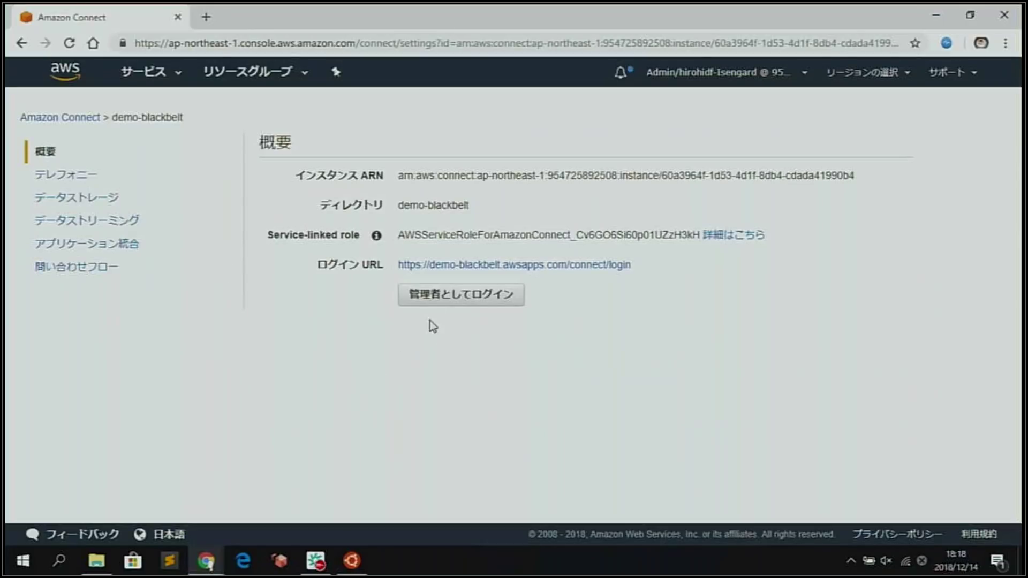
Log in to the demo-blackbelt instance as administrator and check the available interface languages, keeping 日本語.
left_click(454, 303)
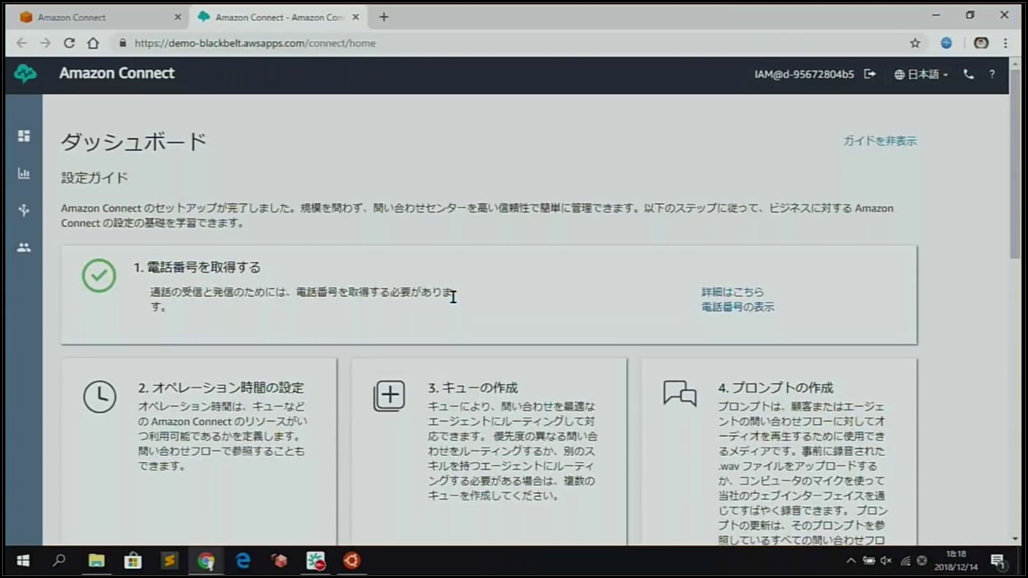
left_click(943, 79)
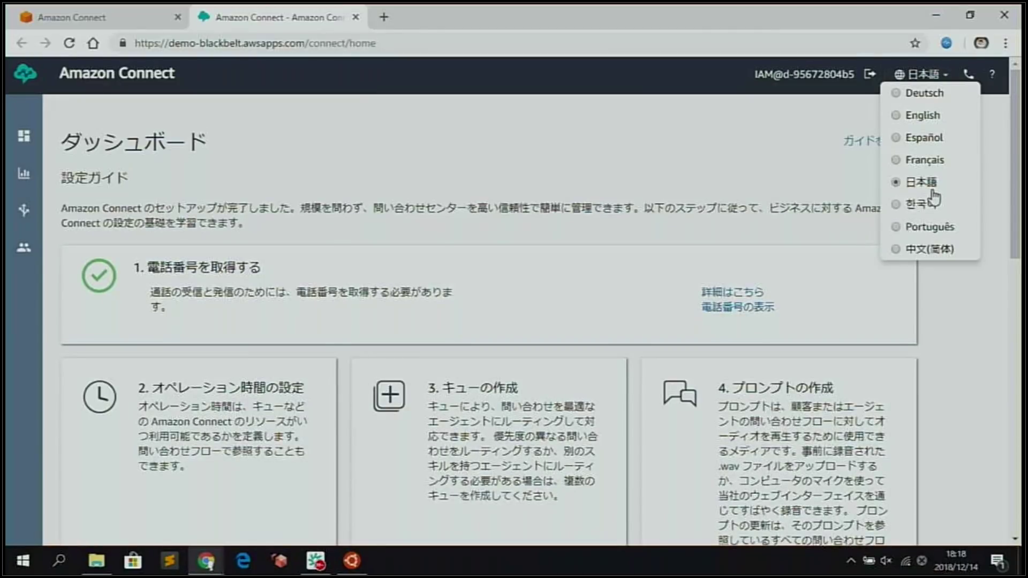
left_click(805, 170)
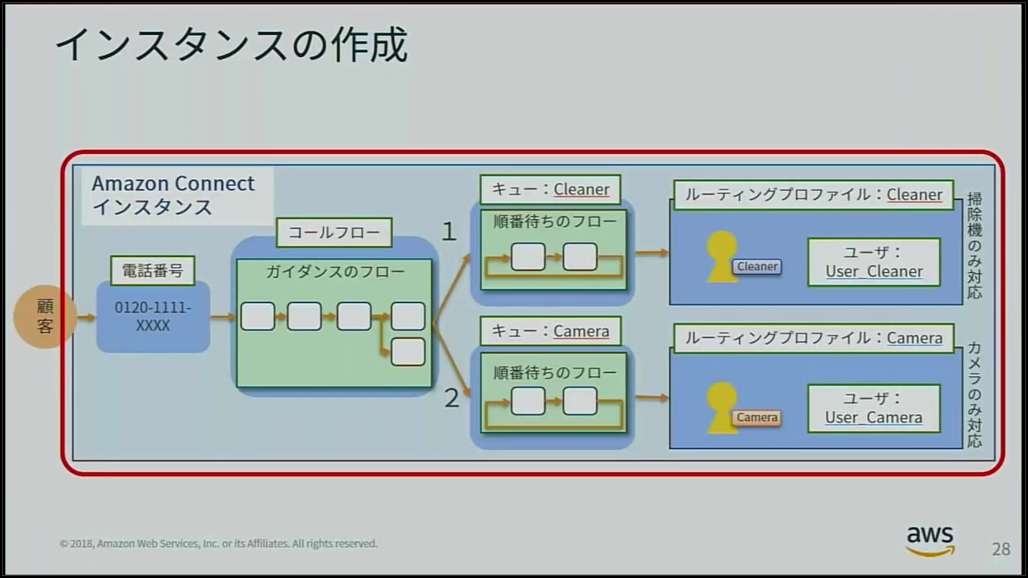
key("Right")
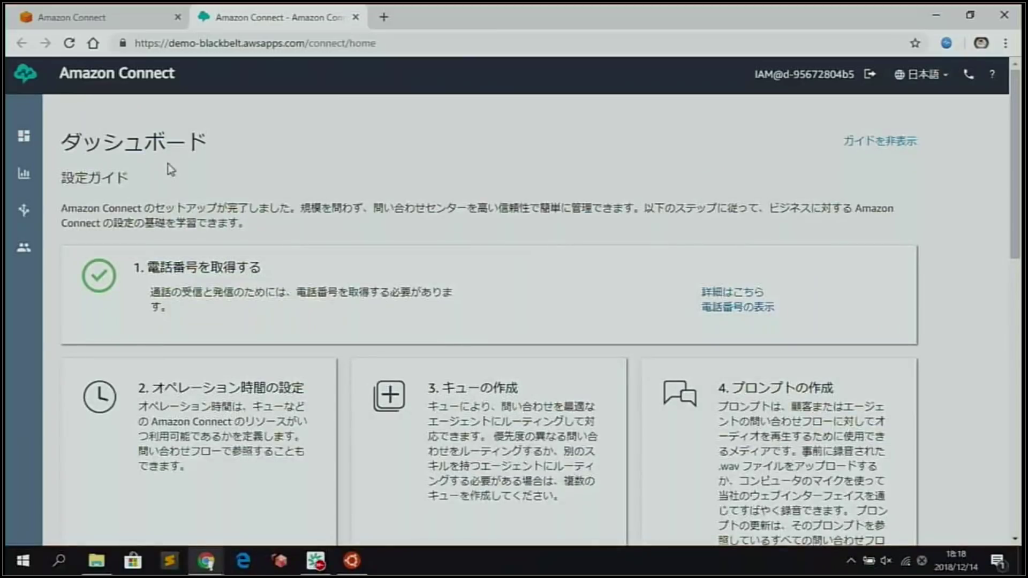
Start claiming a new phone number and list the toll-free numbers for Japan (+81), selecting the second one.
mouse_move(28, 213)
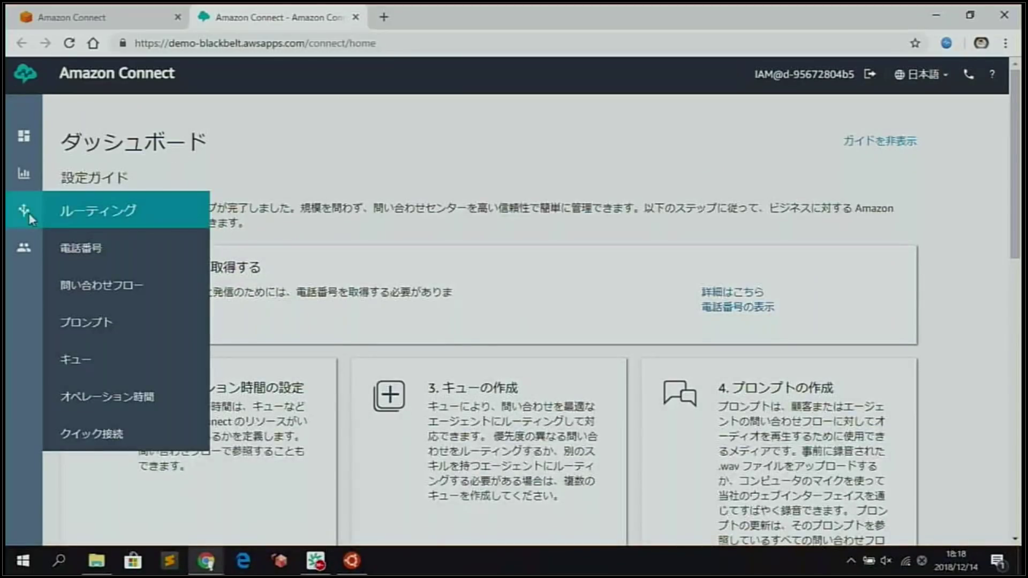
left_click(135, 252)
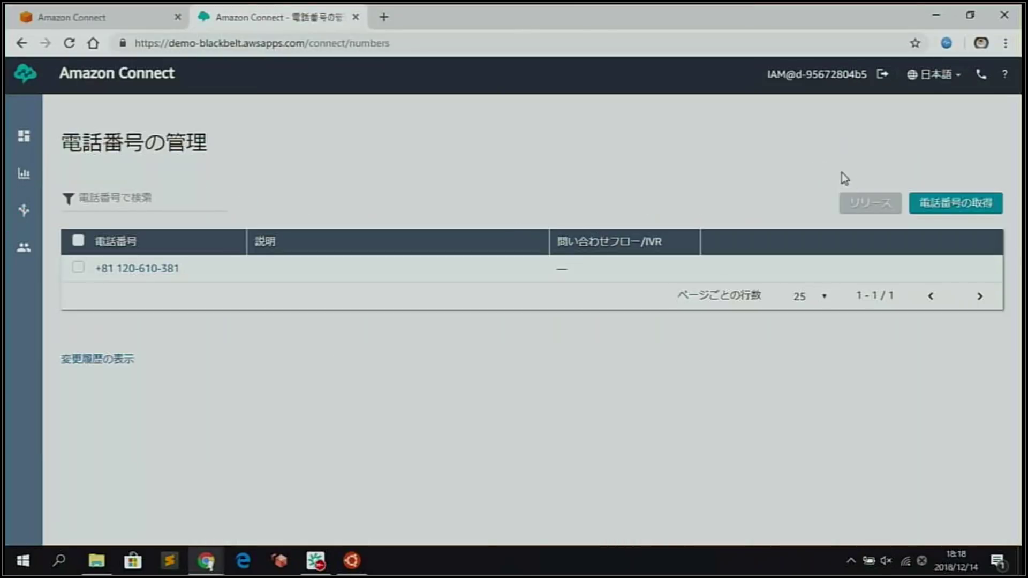
left_click(944, 207)
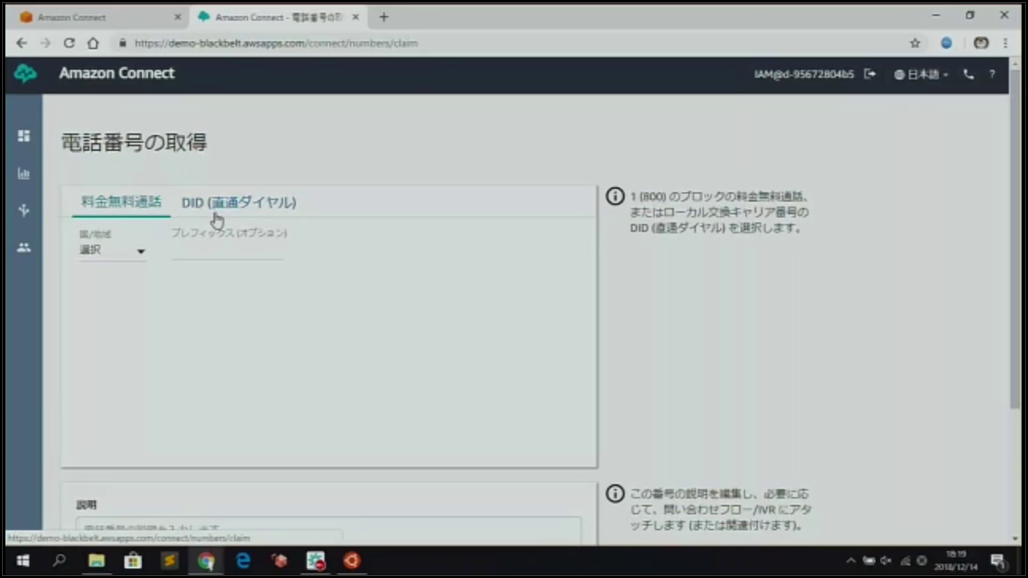
left_click(138, 254)
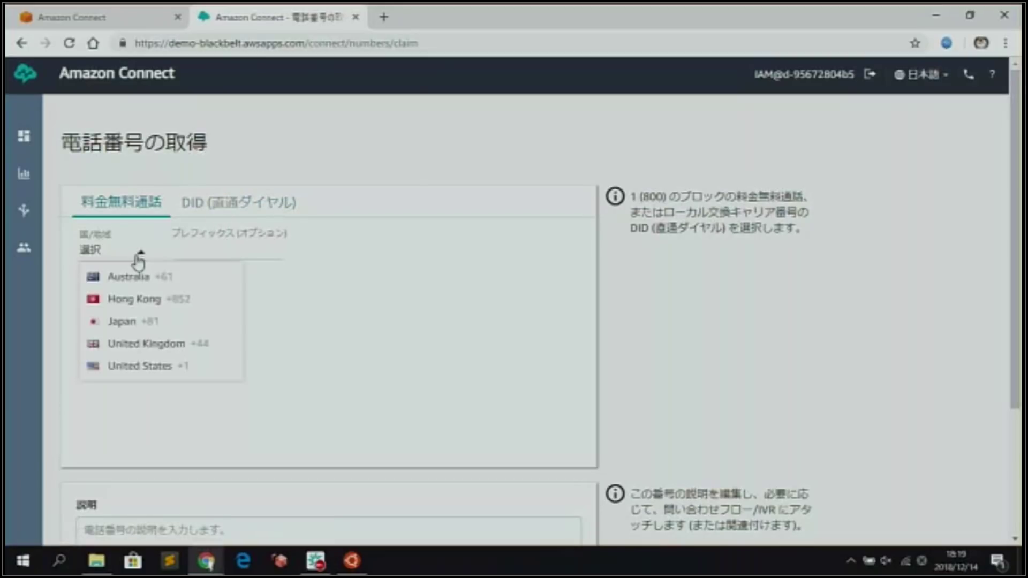
left_click(141, 323)
left_click(202, 330)
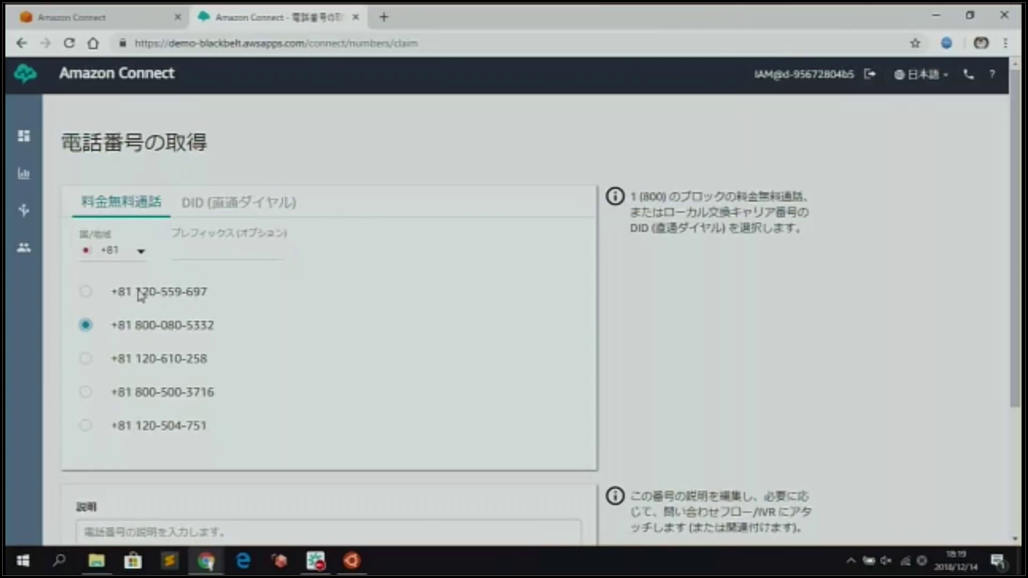
Look at the DID numbers for Japan and claim the first listed toll-free number, leaving its description and contact flow empty.
left_click(234, 203)
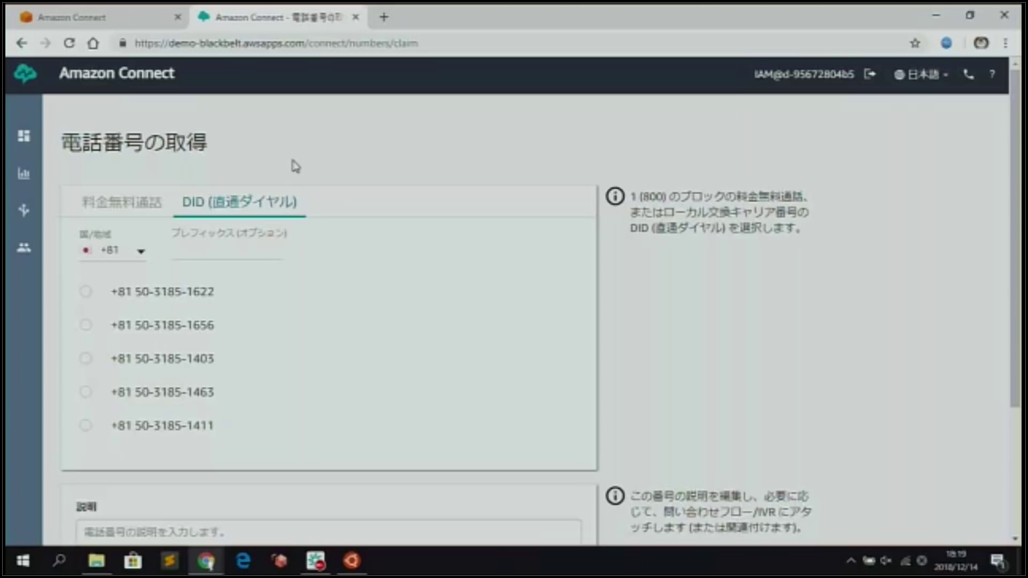
left_click(140, 208)
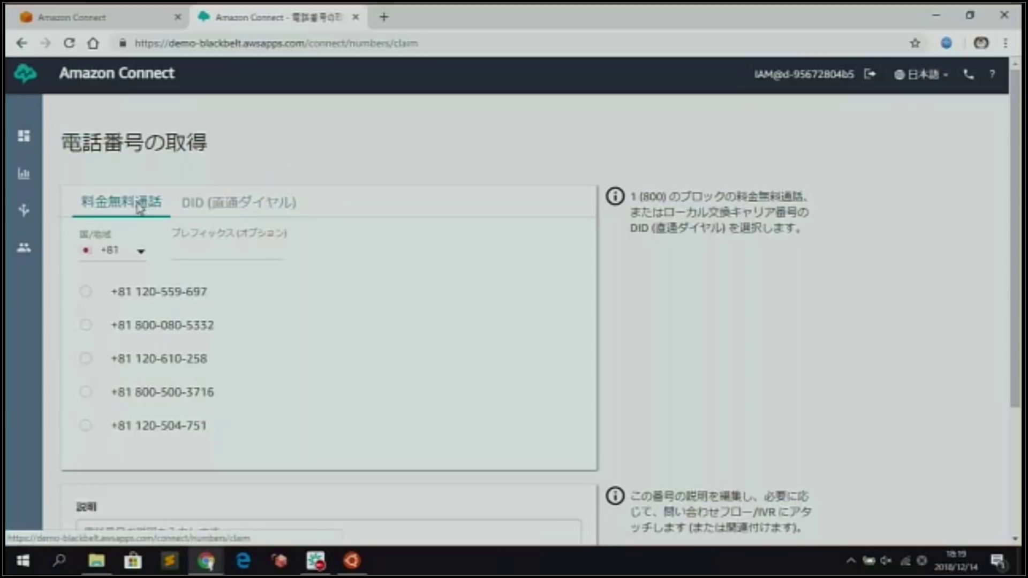
left_click(85, 293)
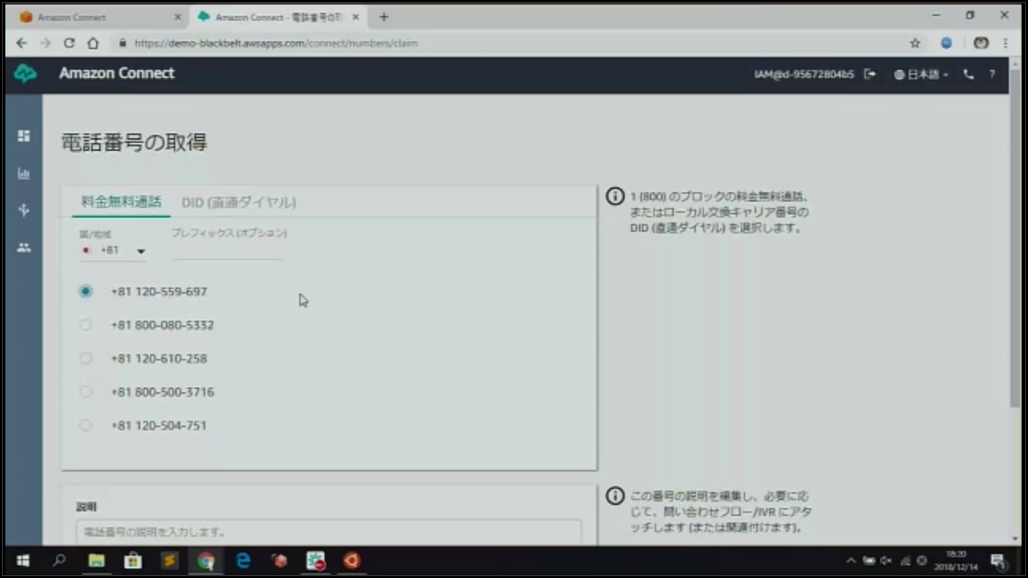
scroll(518, 356, "down", 3)
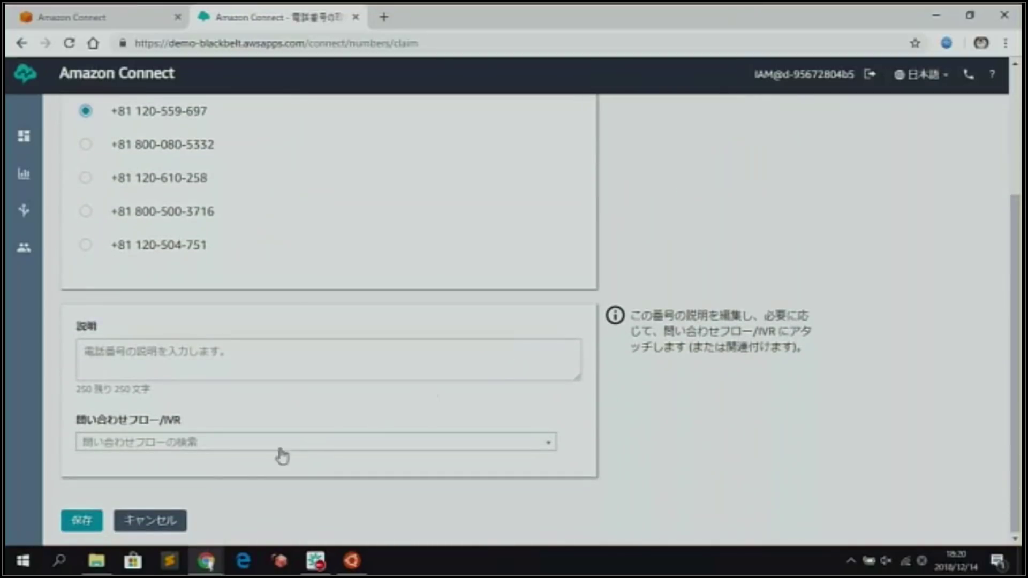
left_click(82, 520)
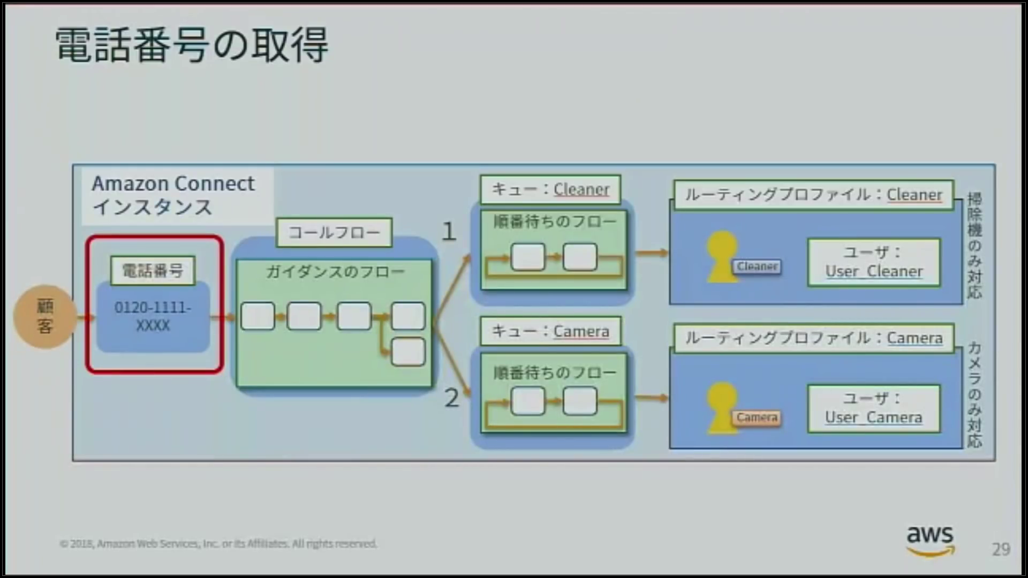
key("Right")
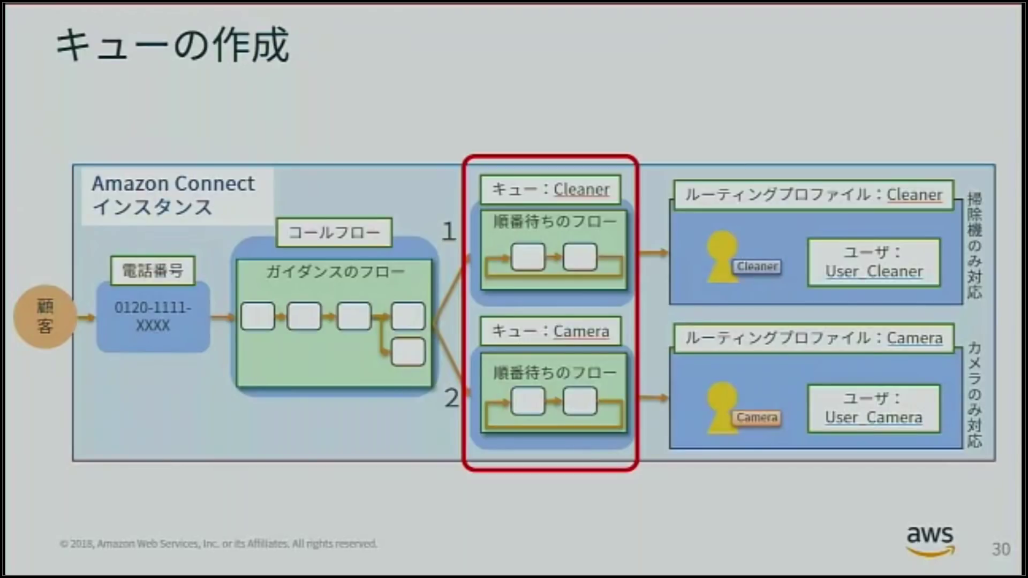
key("Left")
key("Right")
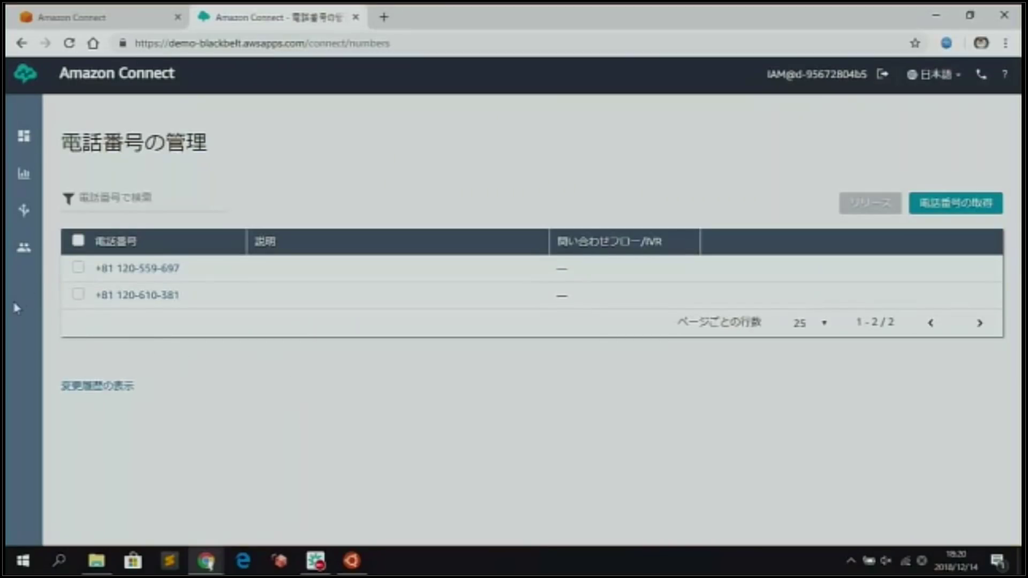
Start a new queue from the queue list, with Camera as both its name and its description.
mouse_move(39, 218)
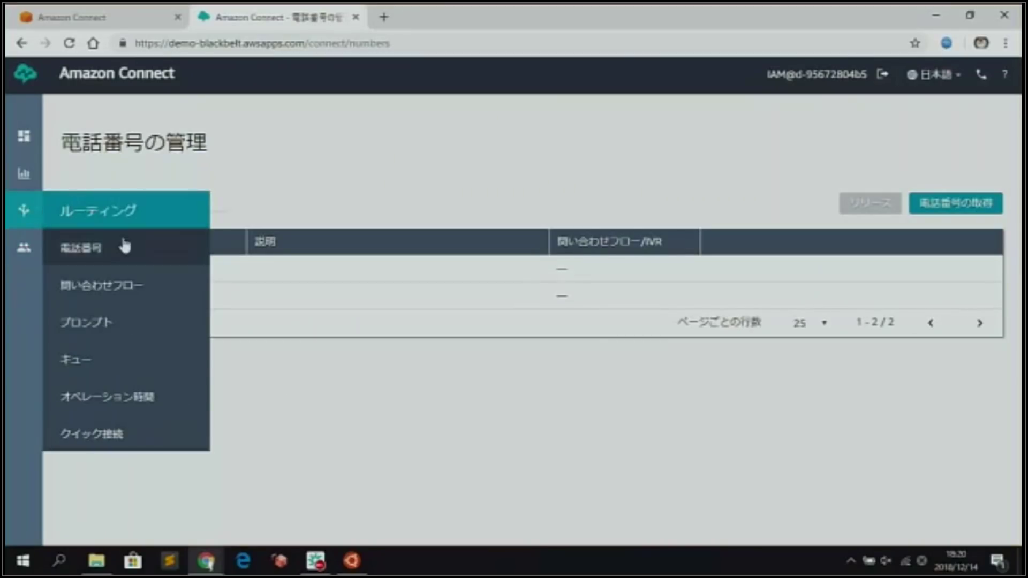
left_click(160, 363)
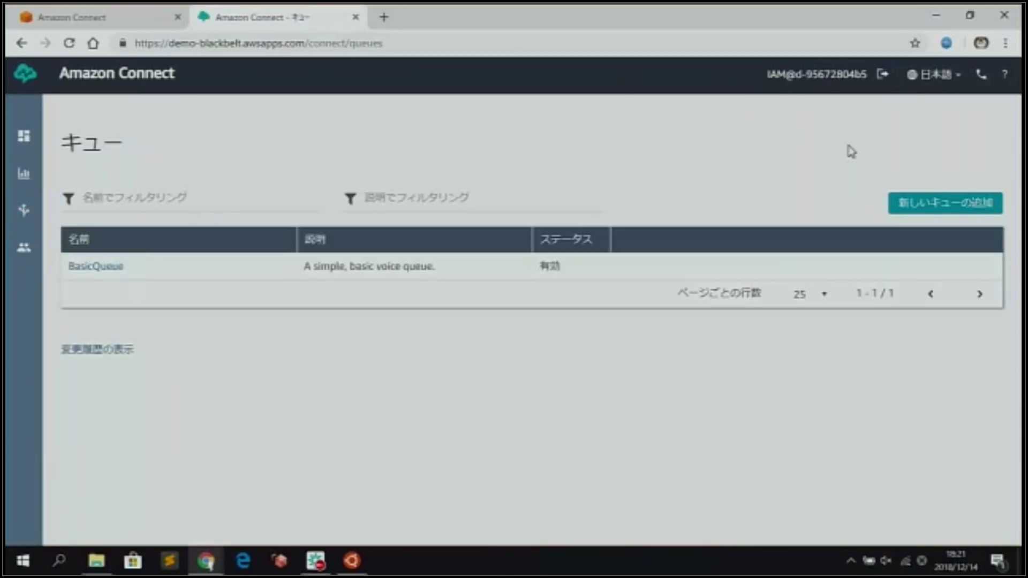
left_click(937, 213)
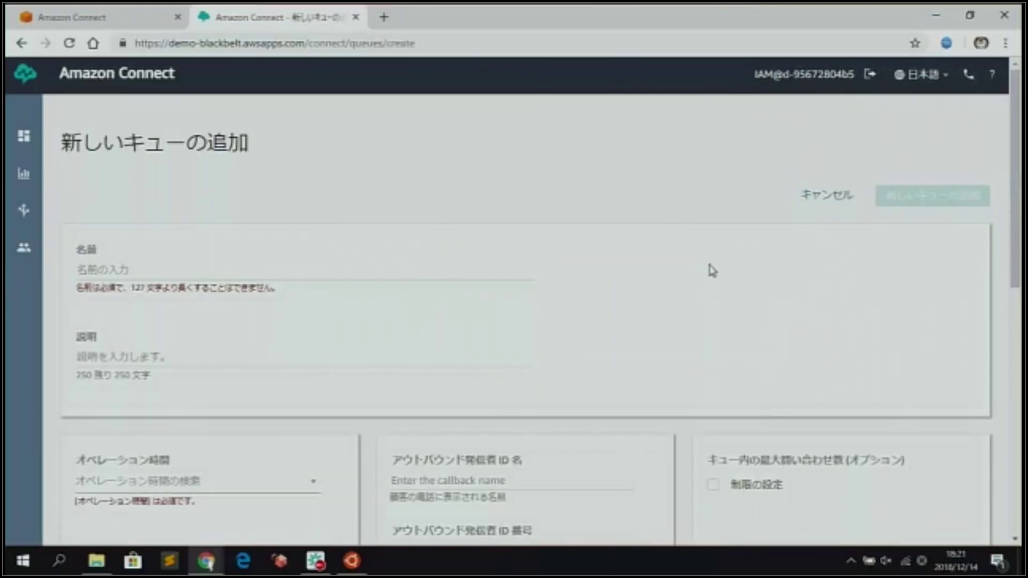
left_click(316, 270)
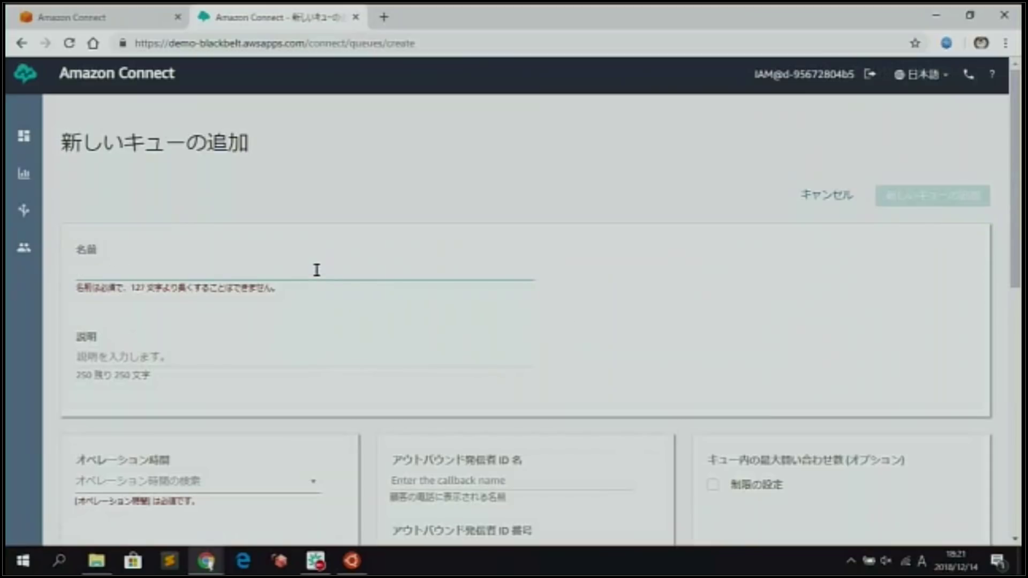
type("Camera")
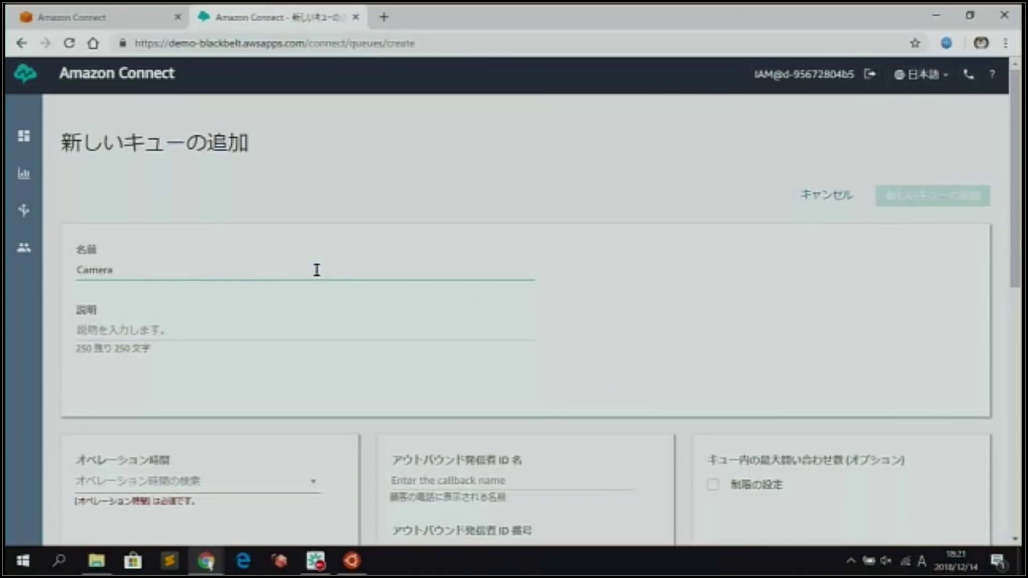
left_click_drag(316, 271, 43, 276)
key("ctrl+c")
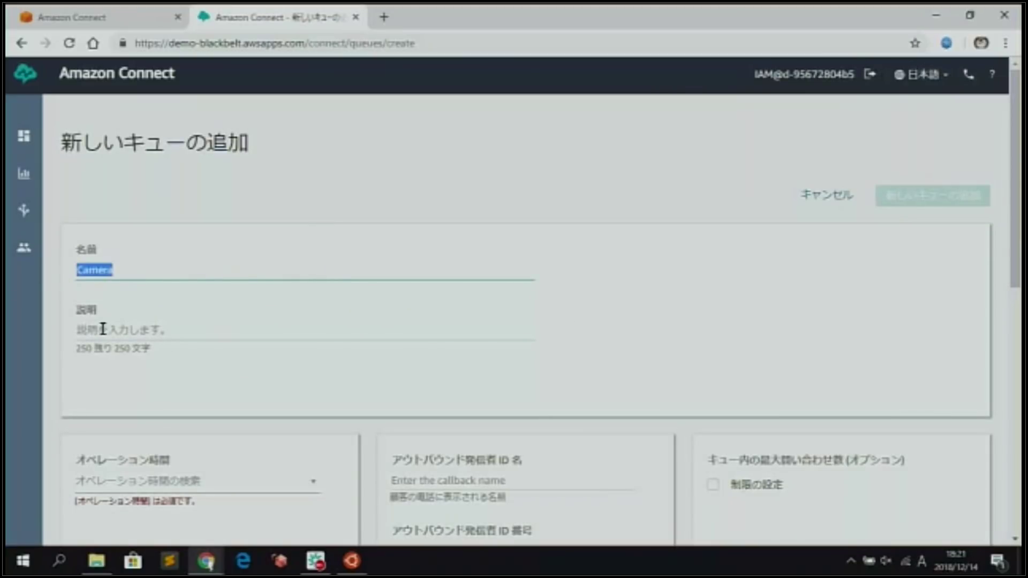
left_click(138, 330)
key("ctrl+v")
Set the Camera queue's hours of operation to Basic Hours, review the optional settings and add the queue.
scroll(139, 332, "down", 2)
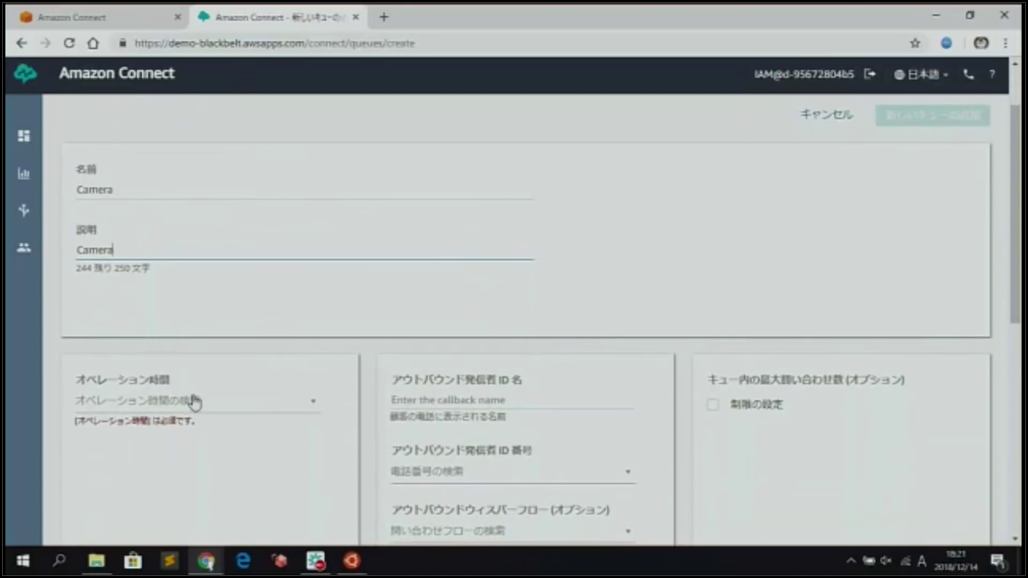
left_click(301, 411)
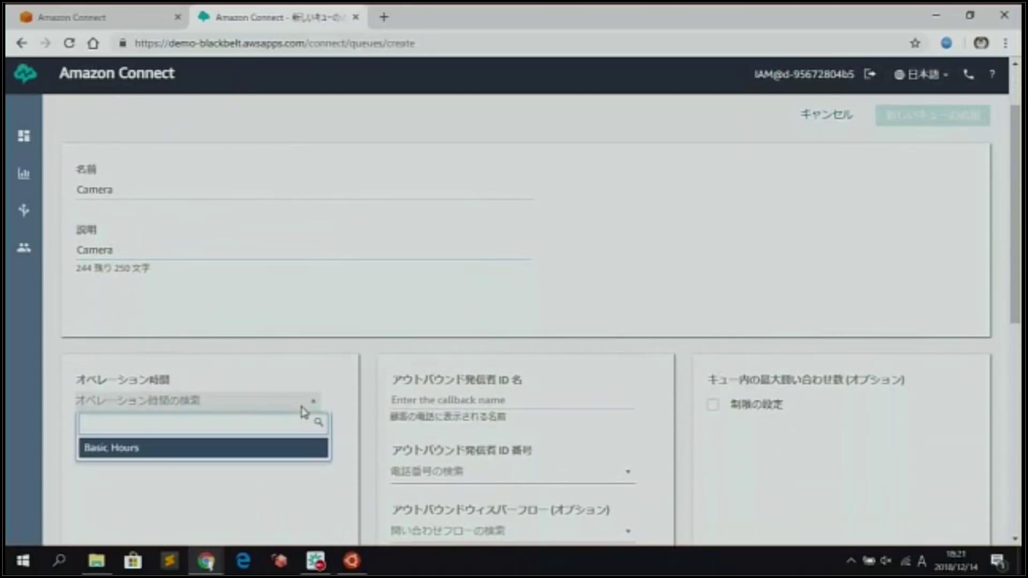
left_click(289, 454)
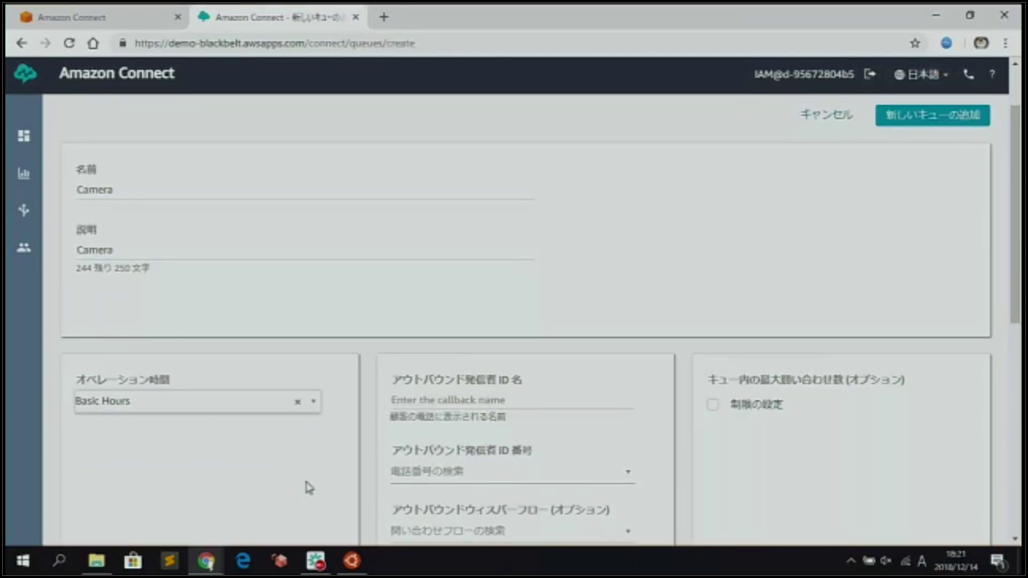
scroll(306, 487, "down", 1)
scroll(309, 486, "down", 2)
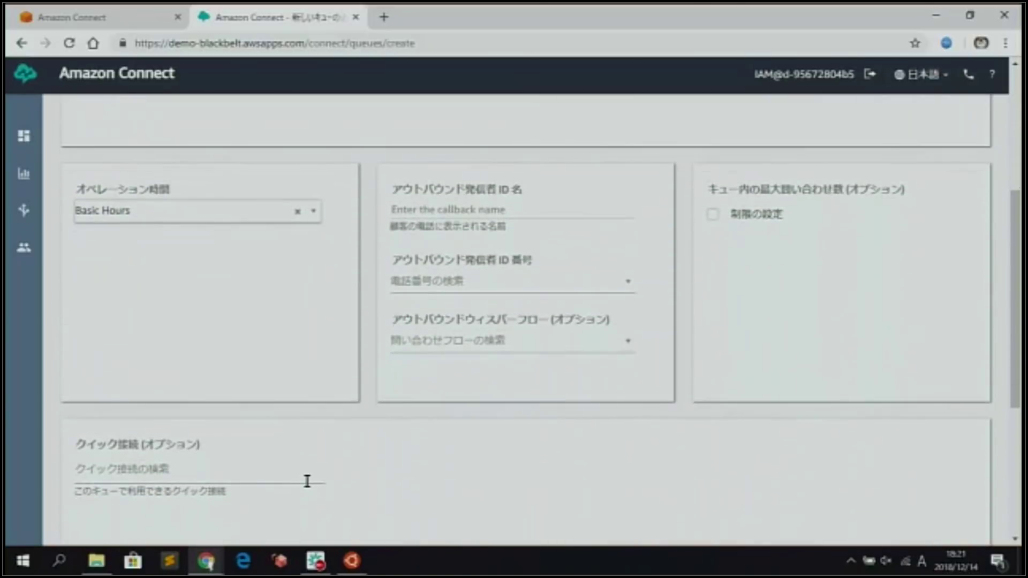
scroll(305, 482, "up", 5)
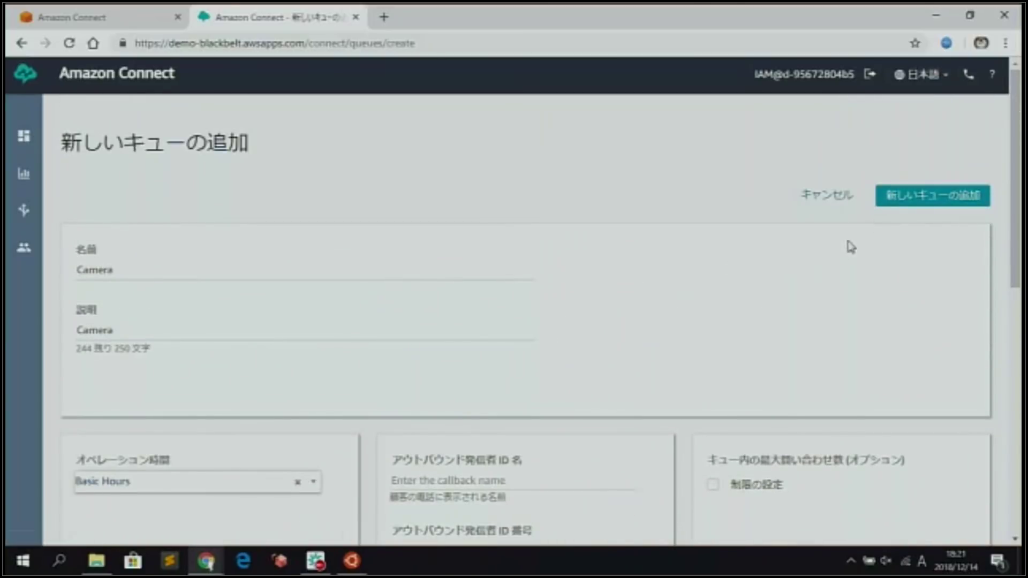
left_click(901, 204)
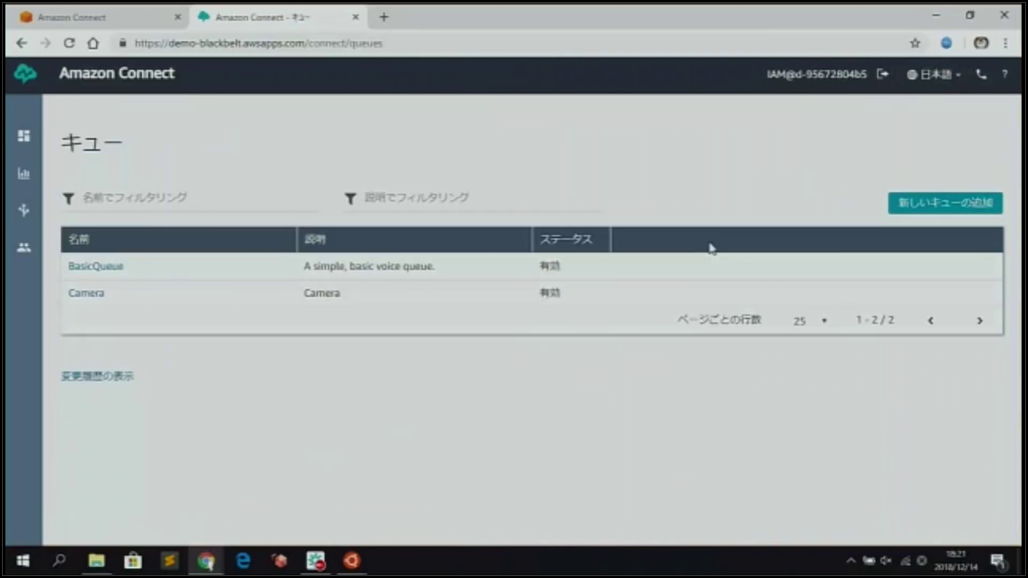
Start another new queue with Cleaner as both its name and its description.
left_click(921, 207)
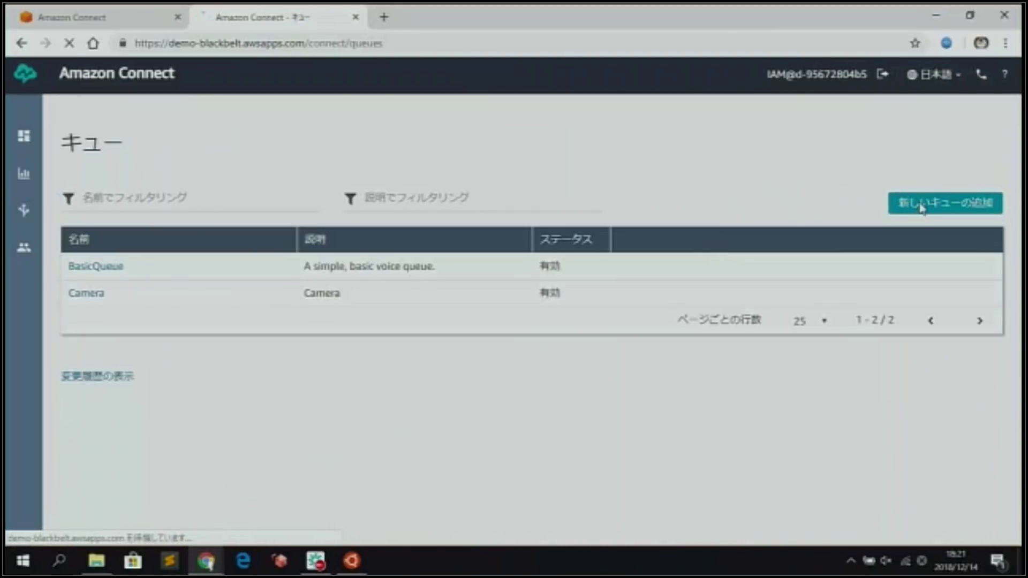
left_click(192, 271)
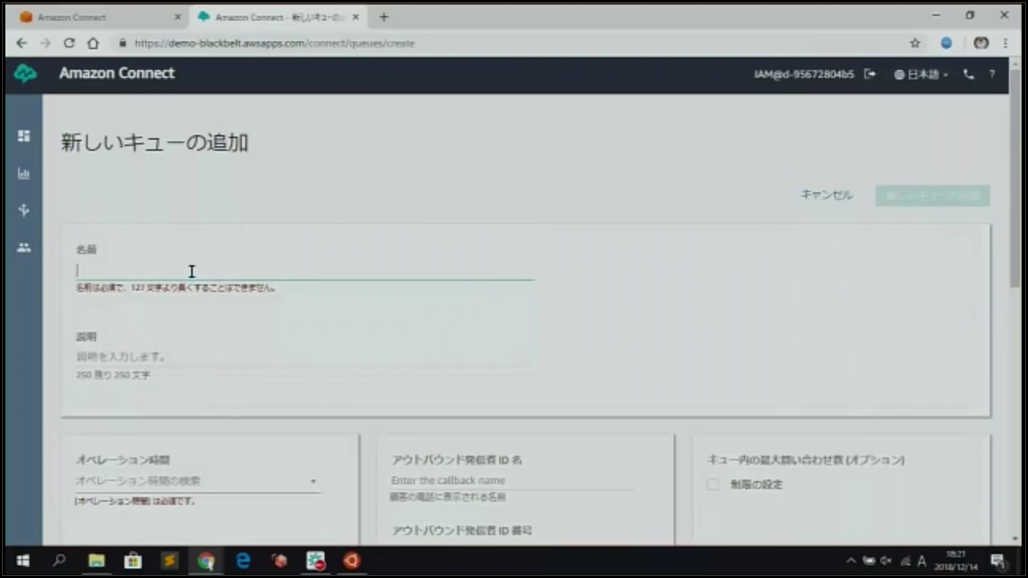
type("Cleaner")
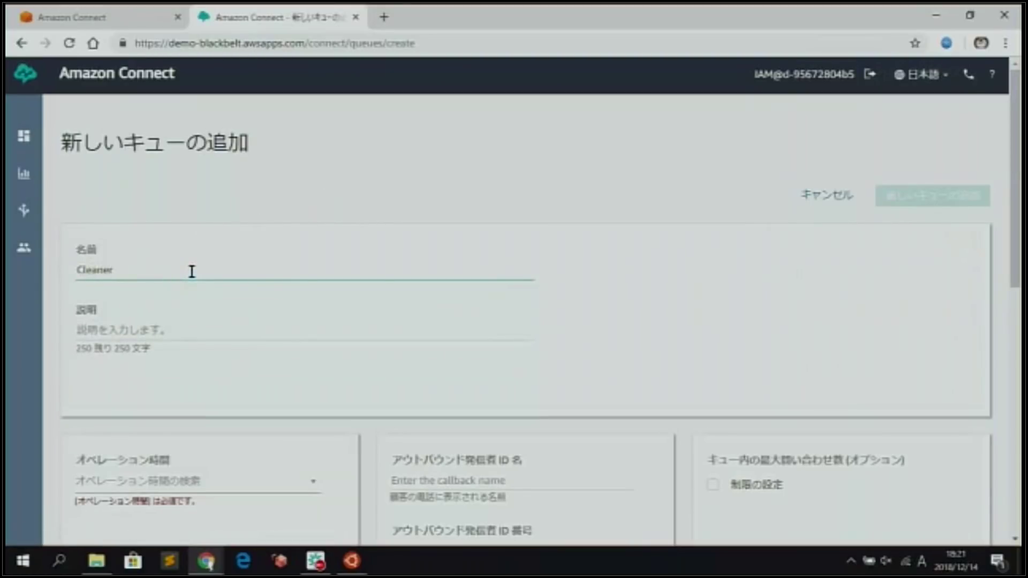
left_click_drag(192, 271, 7, 263)
key("ctrl+c")
left_click(118, 332)
key("ctrl+v")
Set the Cleaner queue's hours of operation to Basic Hours and add the queue.
scroll(117, 330, "down", 2)
left_click(193, 407)
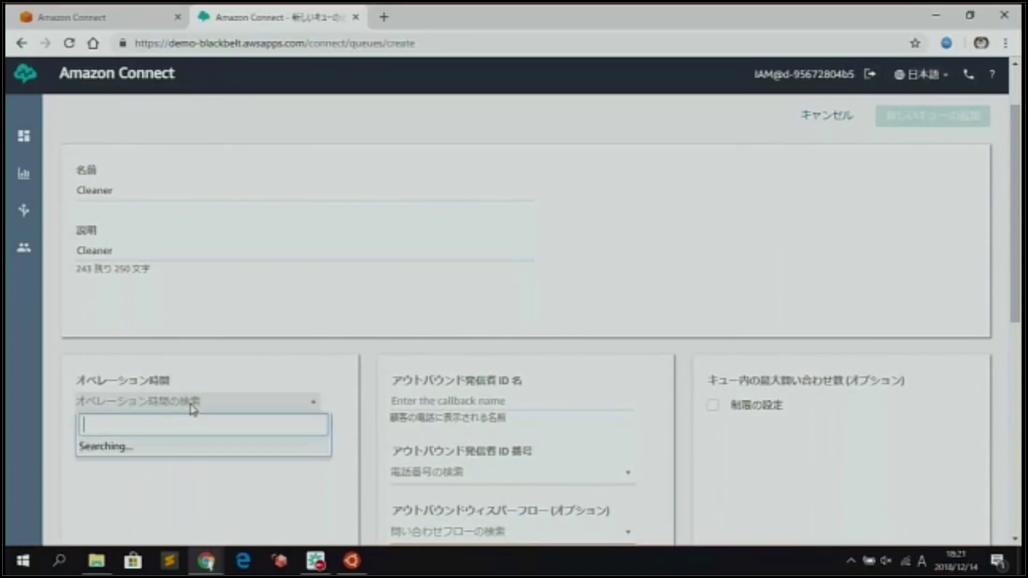
left_click(174, 459)
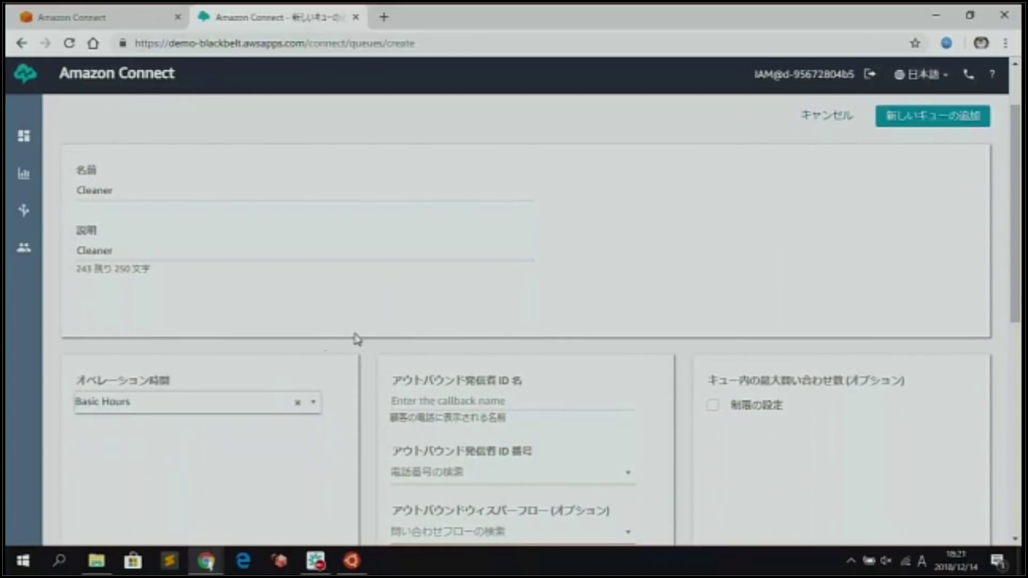
left_click(920, 123)
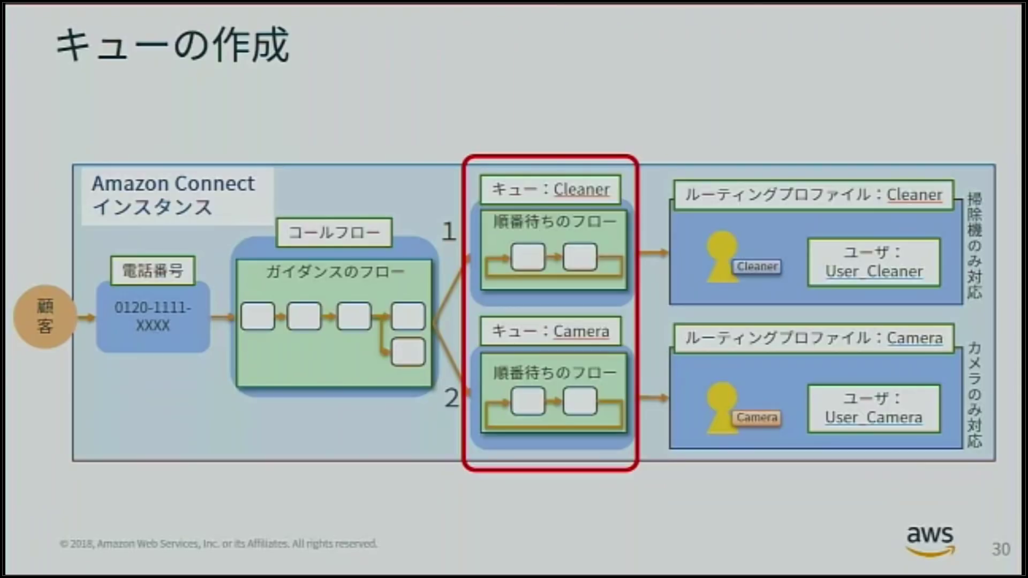
key("Right")
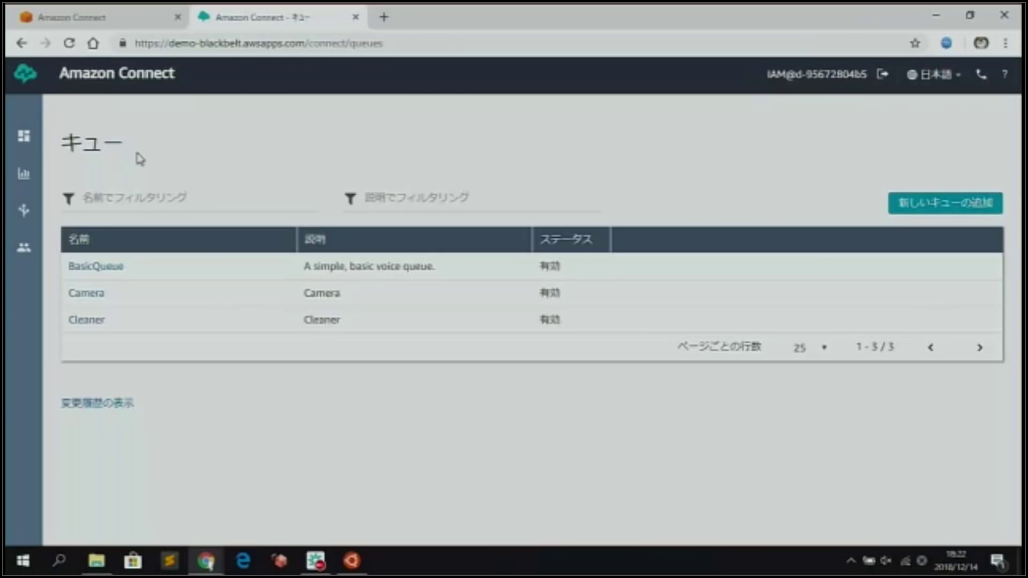
Start a new routing profile from the routing profile list, with Camera as both its name and its description.
mouse_move(31, 213)
mouse_move(33, 246)
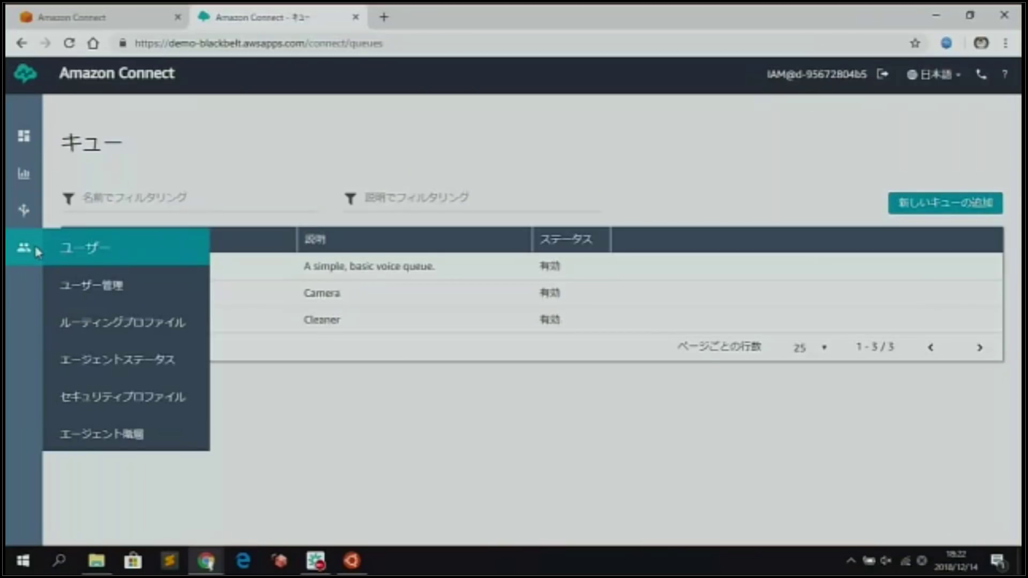
left_click(187, 334)
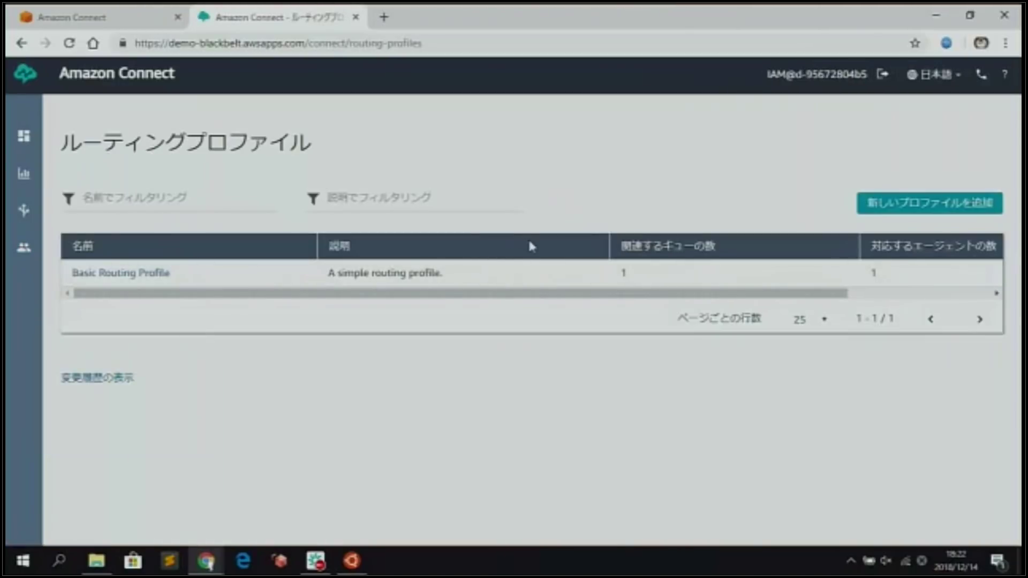
left_click(892, 211)
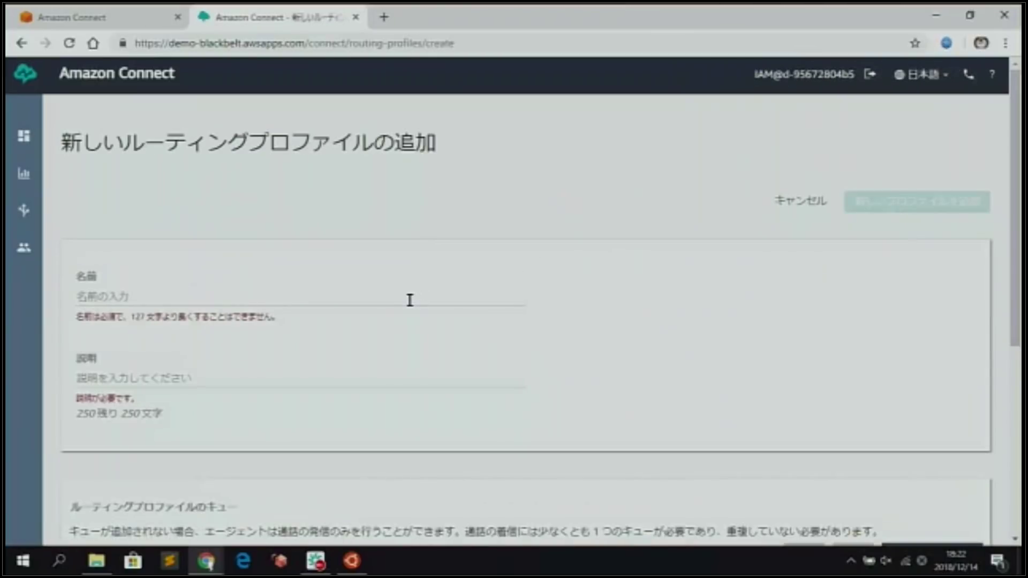
left_click(410, 300)
type("Ca")
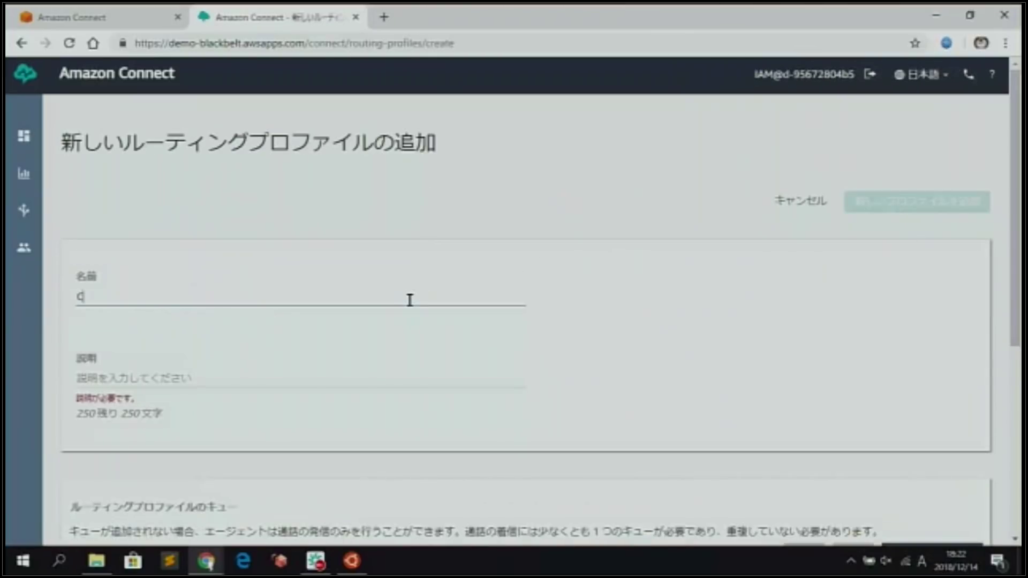
type("mera")
left_click_drag(264, 298, 64, 293)
key("ctrl+c")
left_click(122, 381)
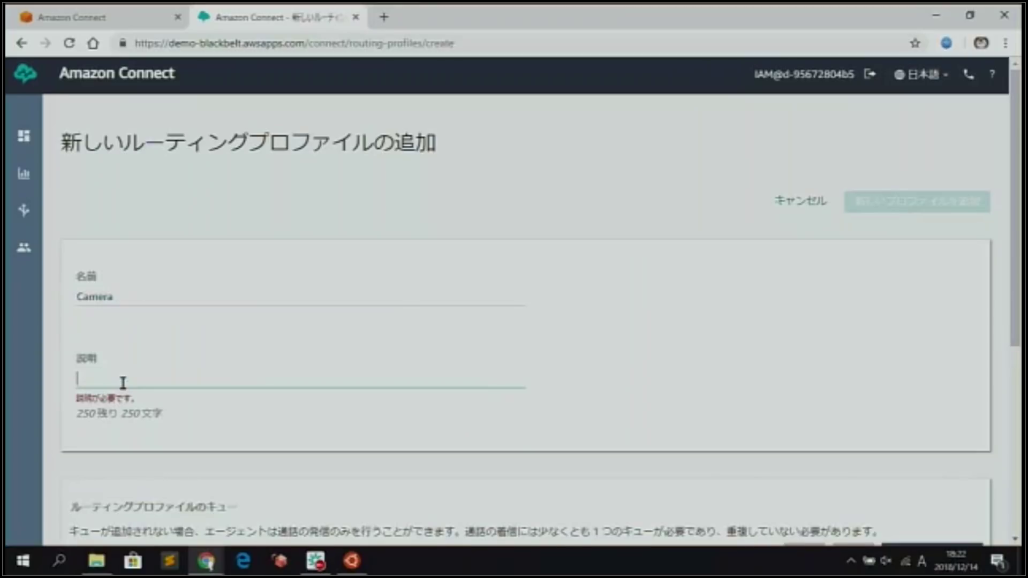
key("ctrl+v")
Assign the Camera queue to the Camera profile, also make it the default outbound queue, and add the profile.
scroll(123, 382, "down", 2)
scroll(123, 382, "down", 2)
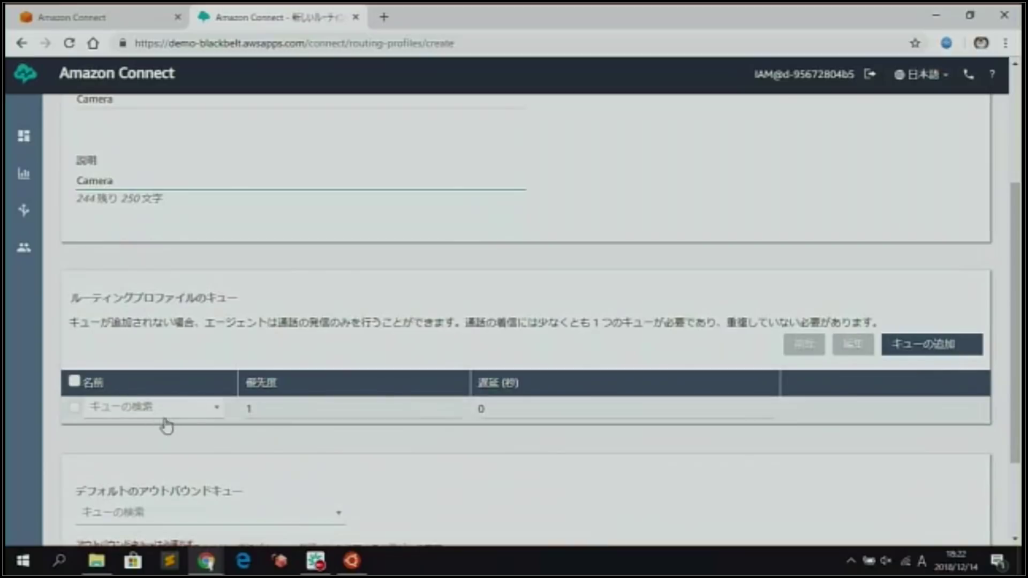
left_click(217, 411)
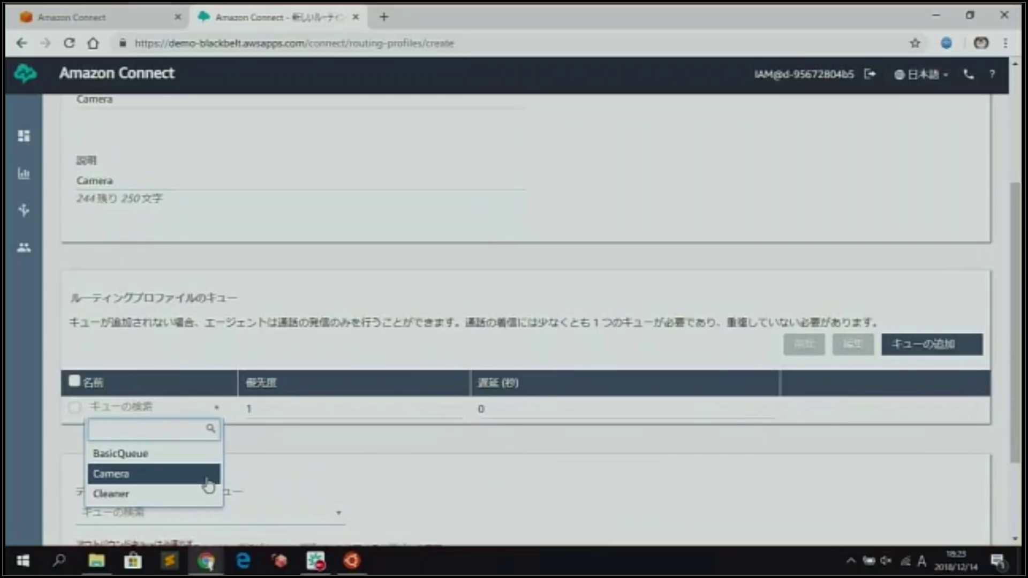
left_click(208, 482)
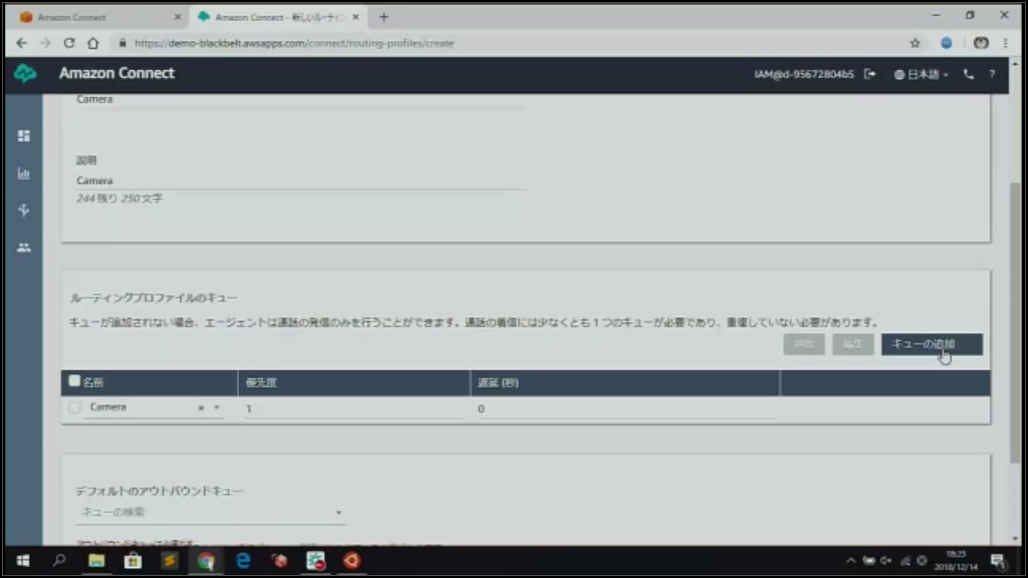
scroll(555, 458, "down", 2)
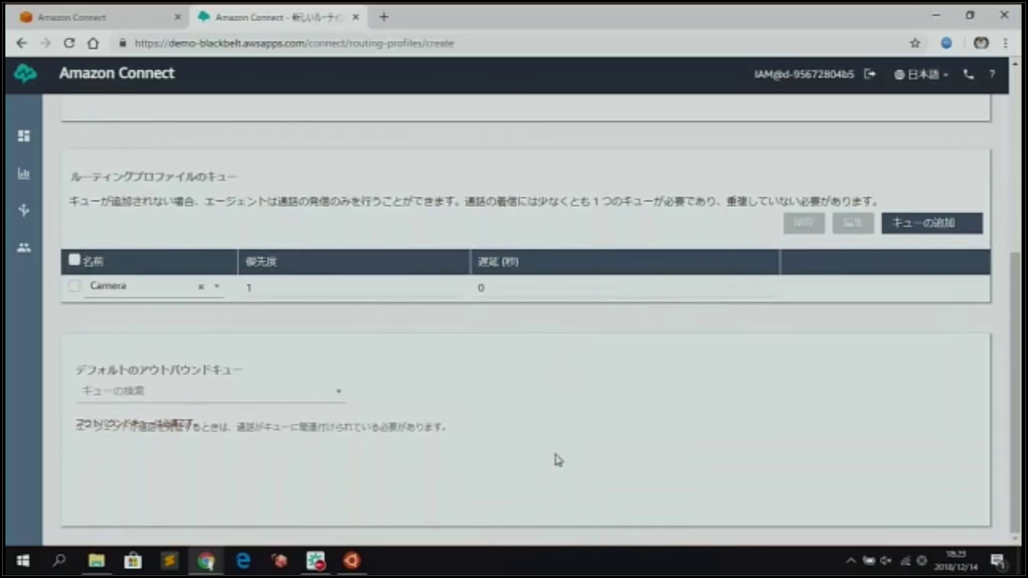
left_click(343, 400)
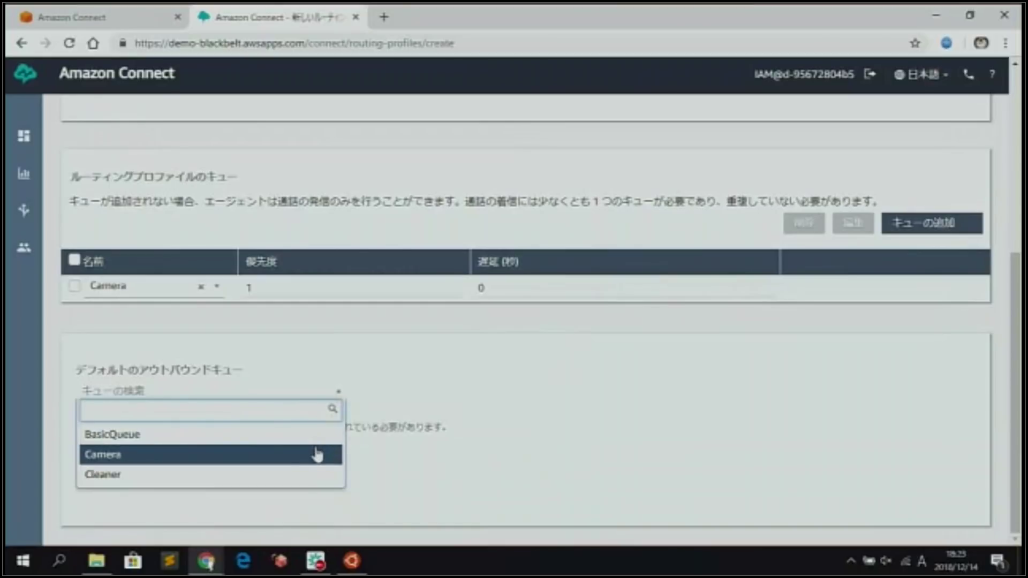
left_click(318, 454)
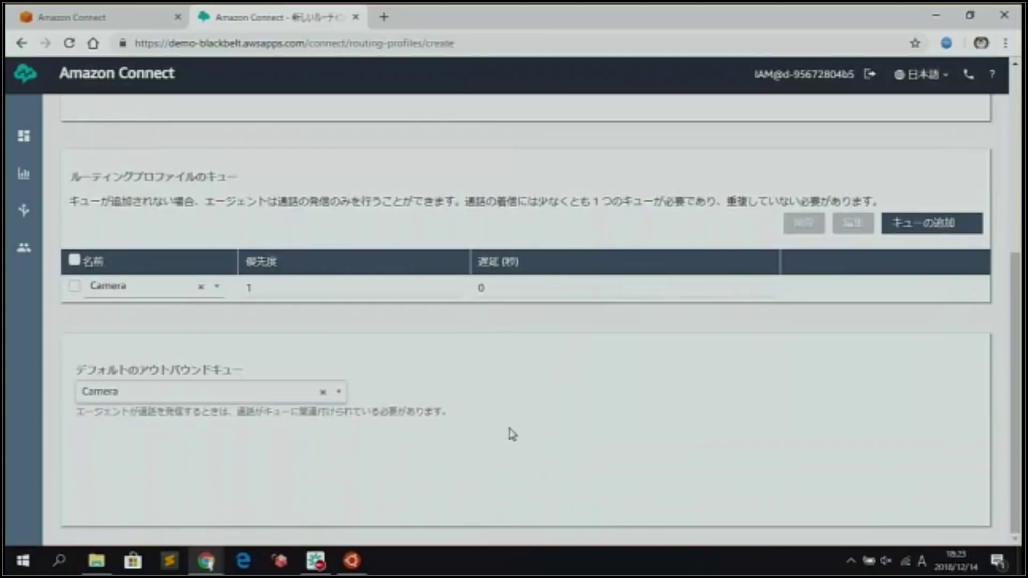
scroll(512, 435, "up", 5)
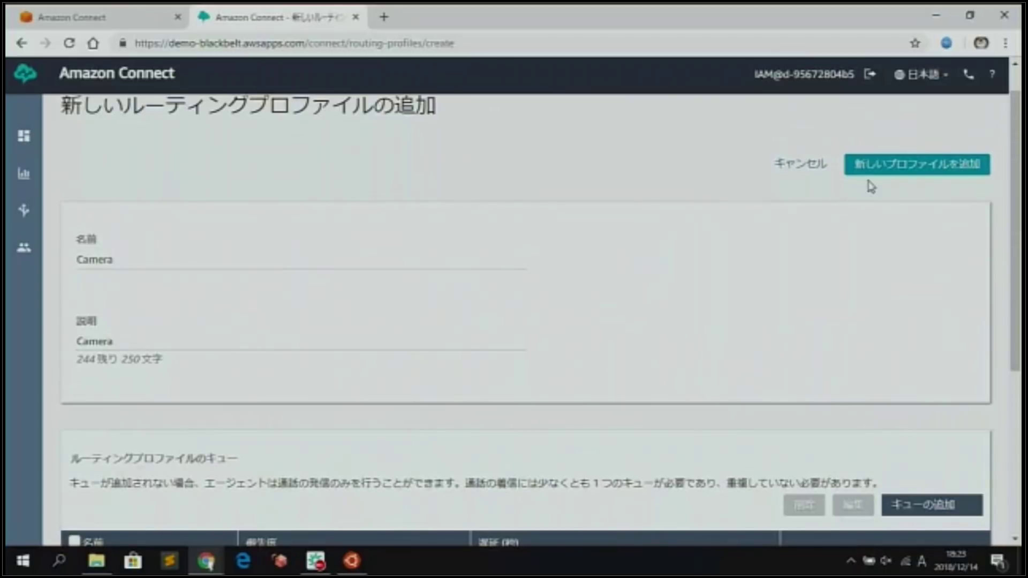
left_click(879, 166)
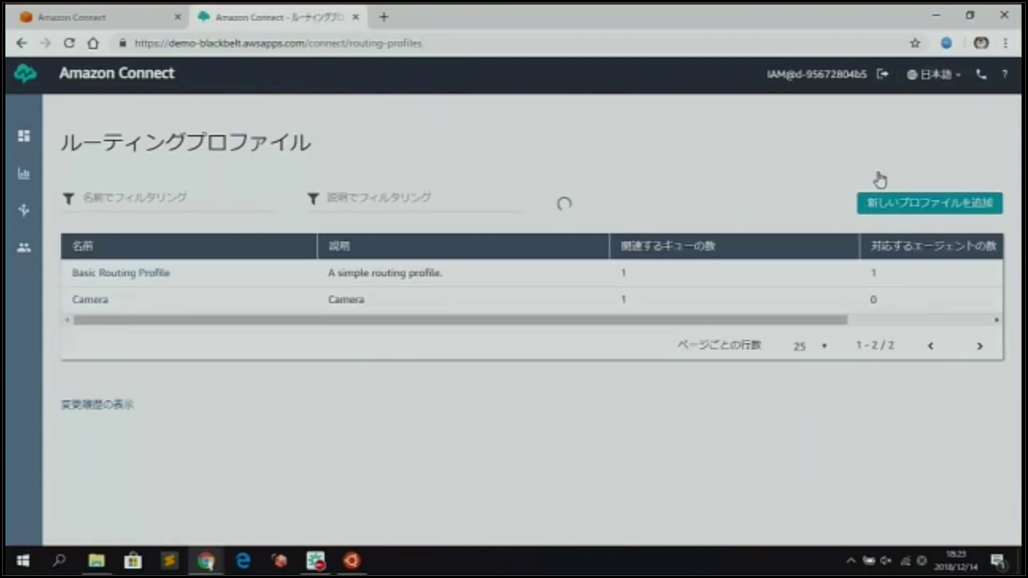
Start another new routing profile with Cleaner as both its name and its description.
left_click(892, 212)
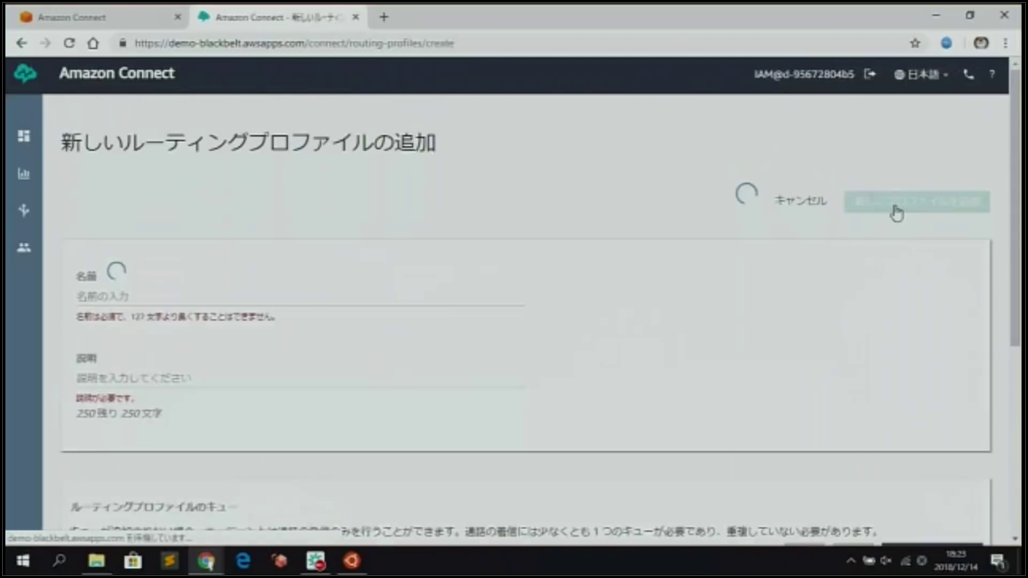
left_click(332, 292)
type("Cl")
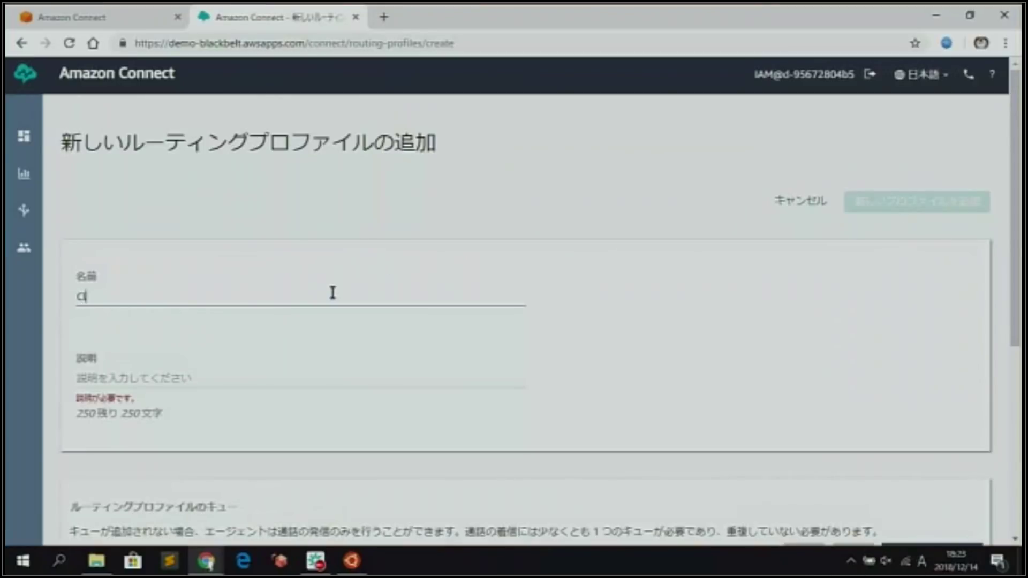
type("eaner")
left_click_drag(332, 293, 8, 246)
key("ctrl+c")
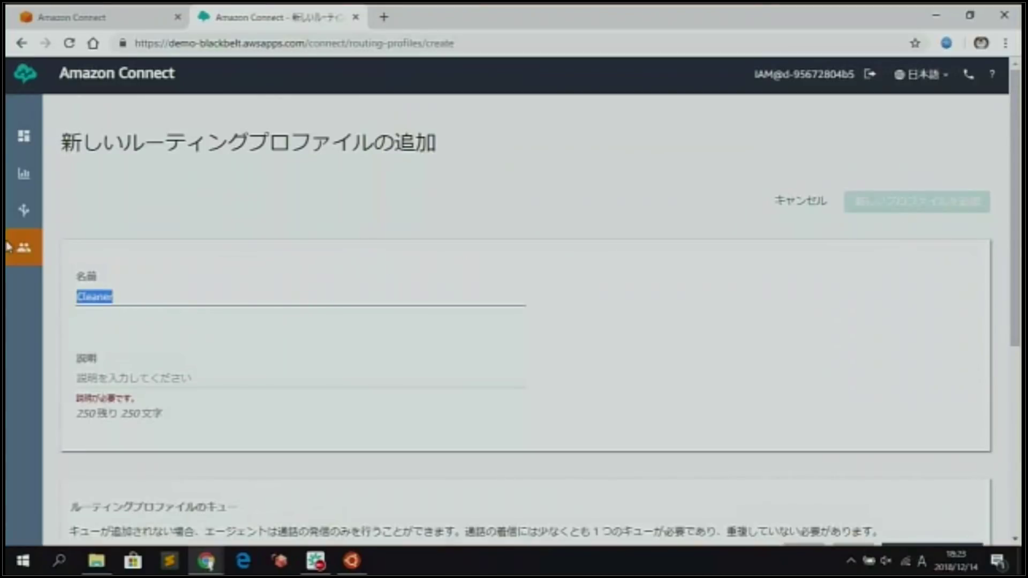
left_click(146, 375)
key("ctrl+v")
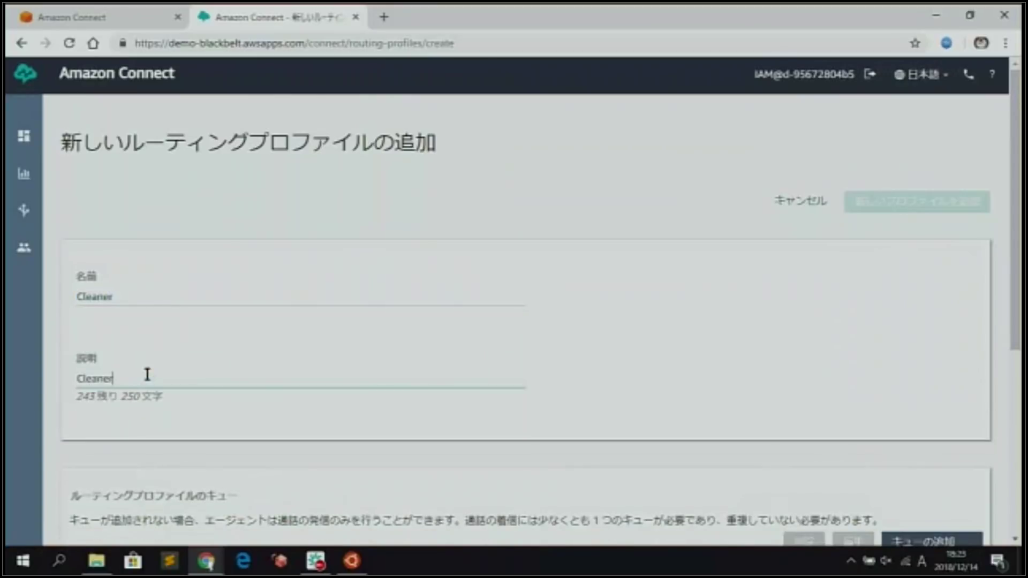
Assign the Cleaner queue to the Cleaner profile, also make it the default outbound queue, and add the profile.
scroll(147, 374, "down", 2)
scroll(148, 380, "down", 1)
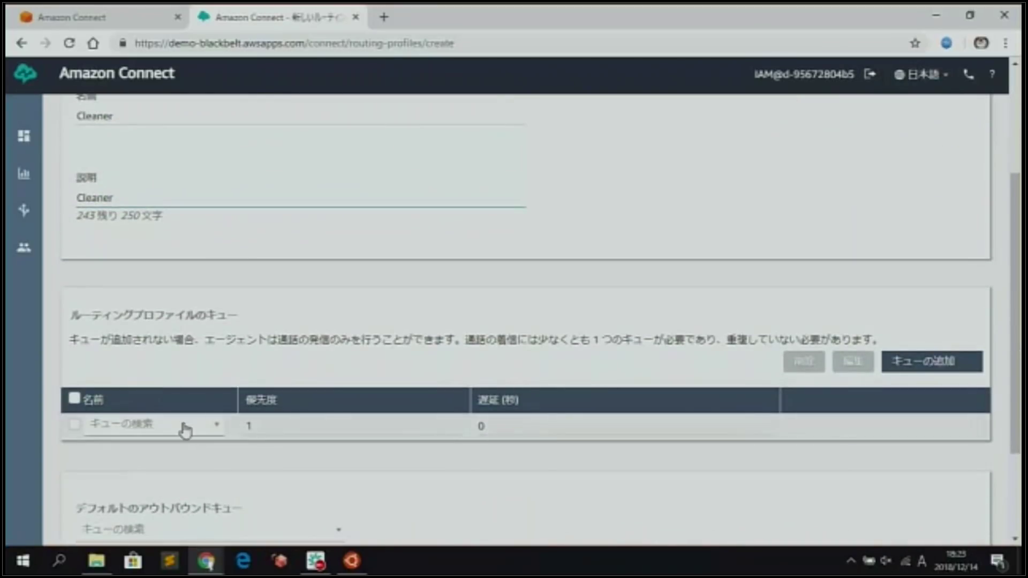
left_click(213, 426)
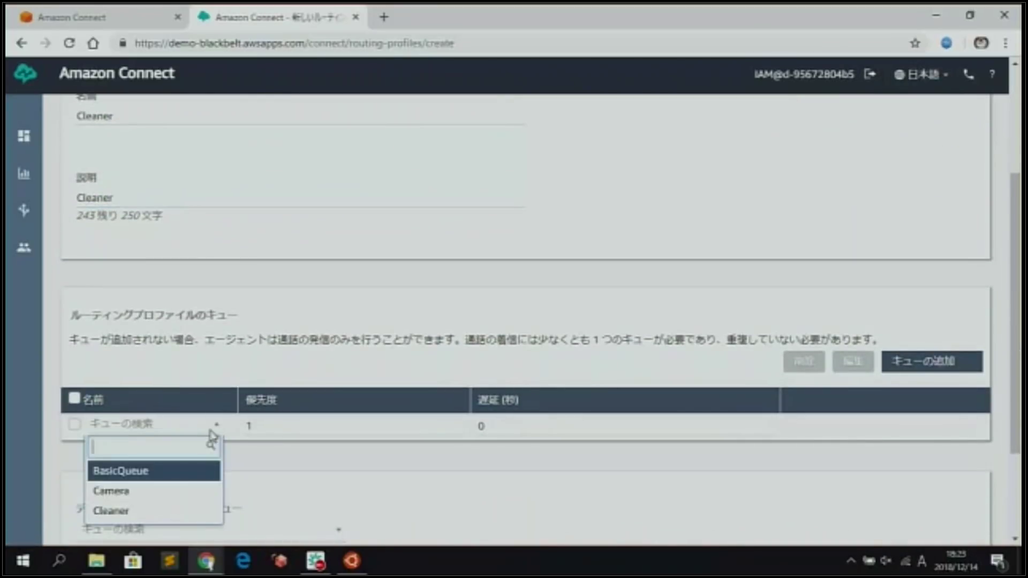
left_click(194, 519)
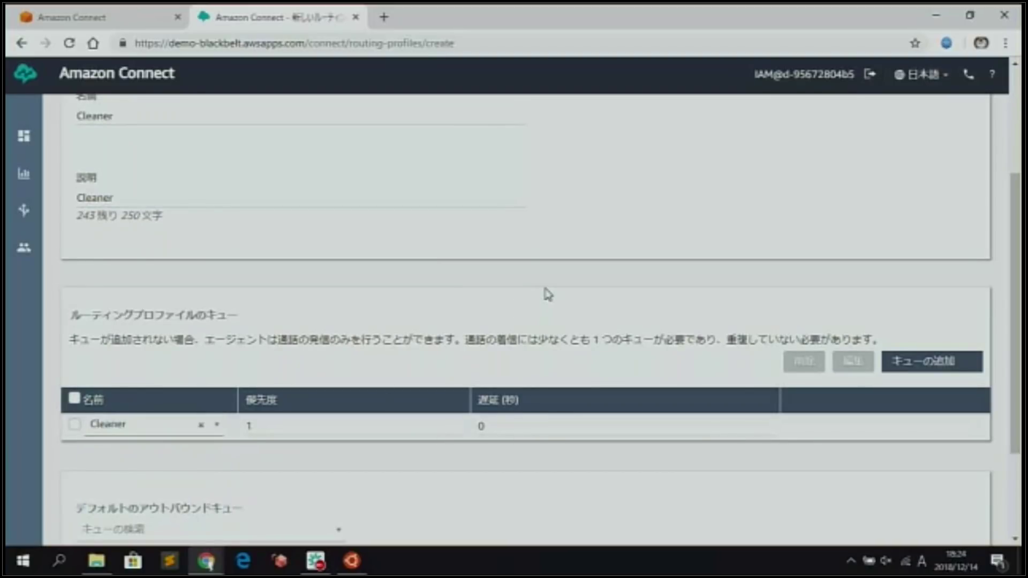
scroll(546, 292, "down", 3)
scroll(546, 293, "up", 2)
scroll(546, 293, "down", 2)
left_click(324, 403)
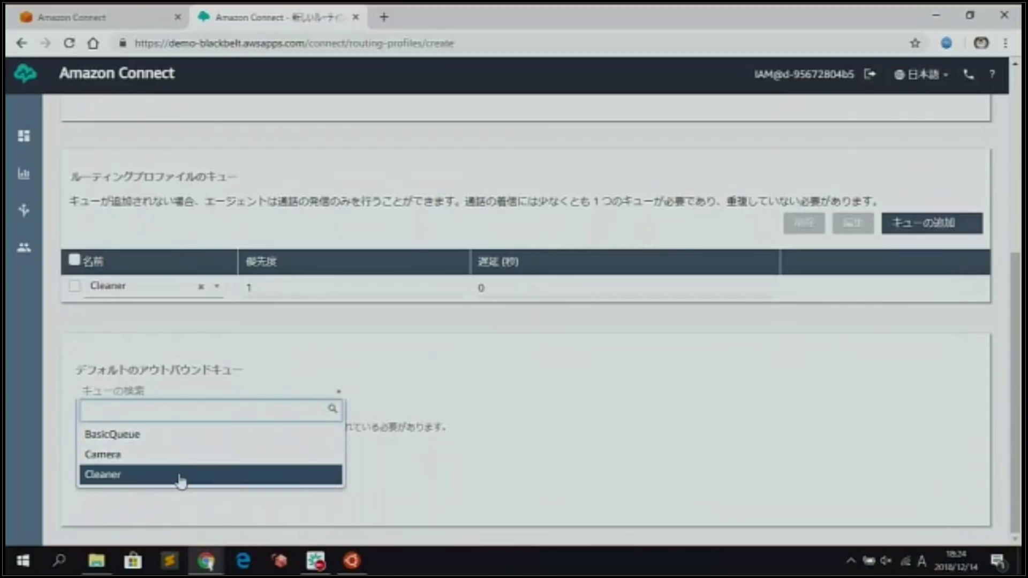
left_click(181, 477)
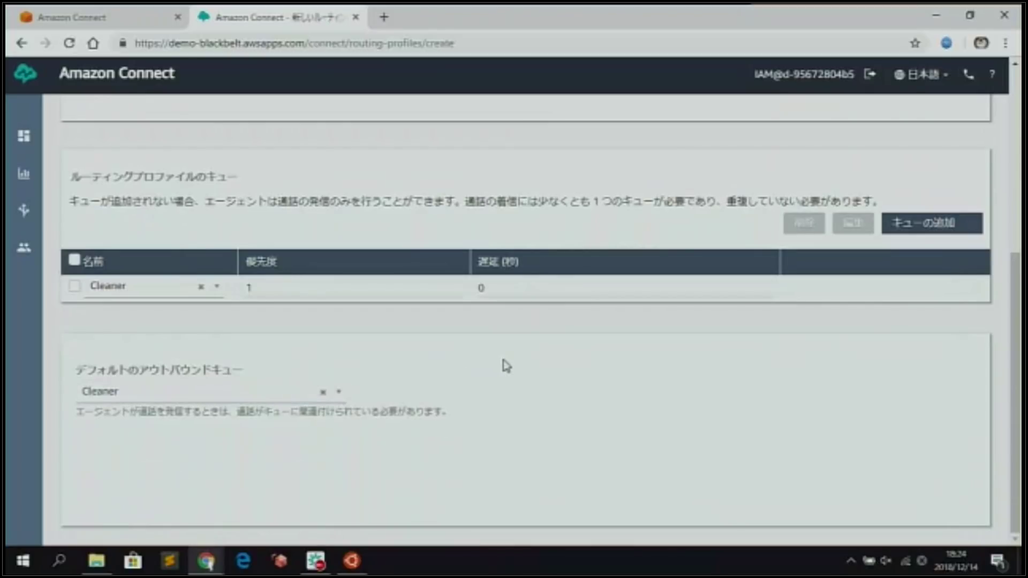
scroll(505, 364, "up", 5)
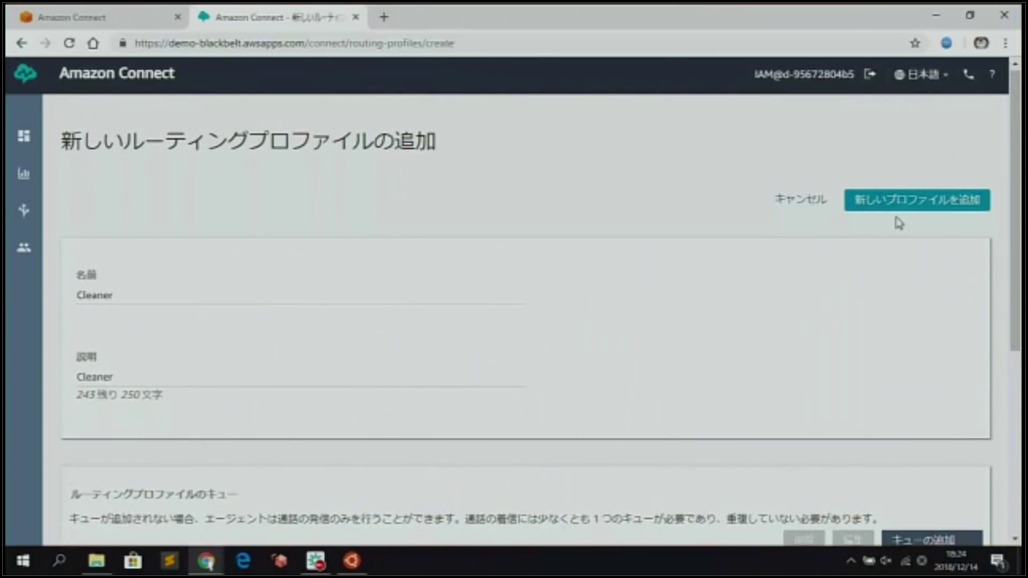
left_click(917, 203)
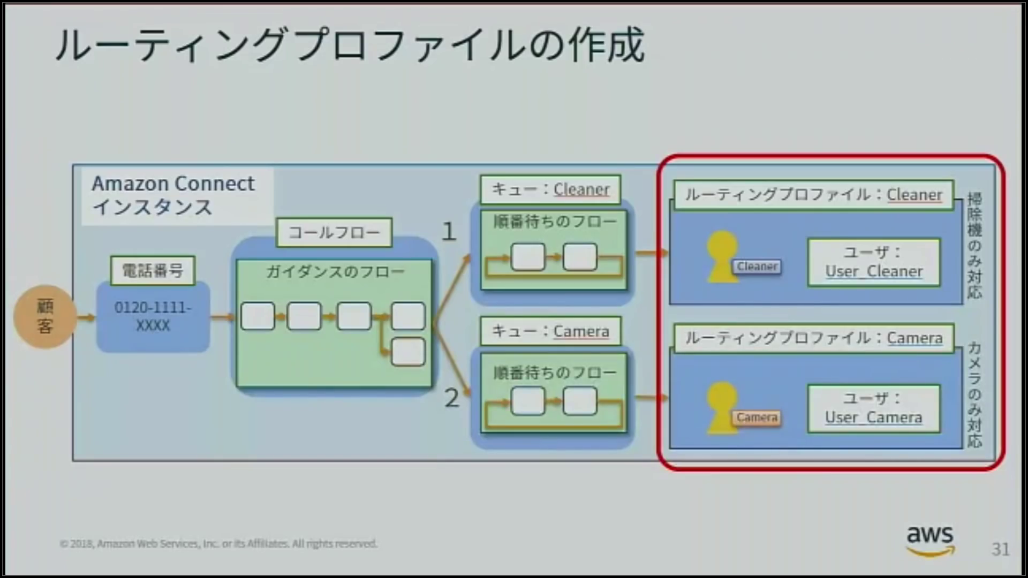
key("Right")
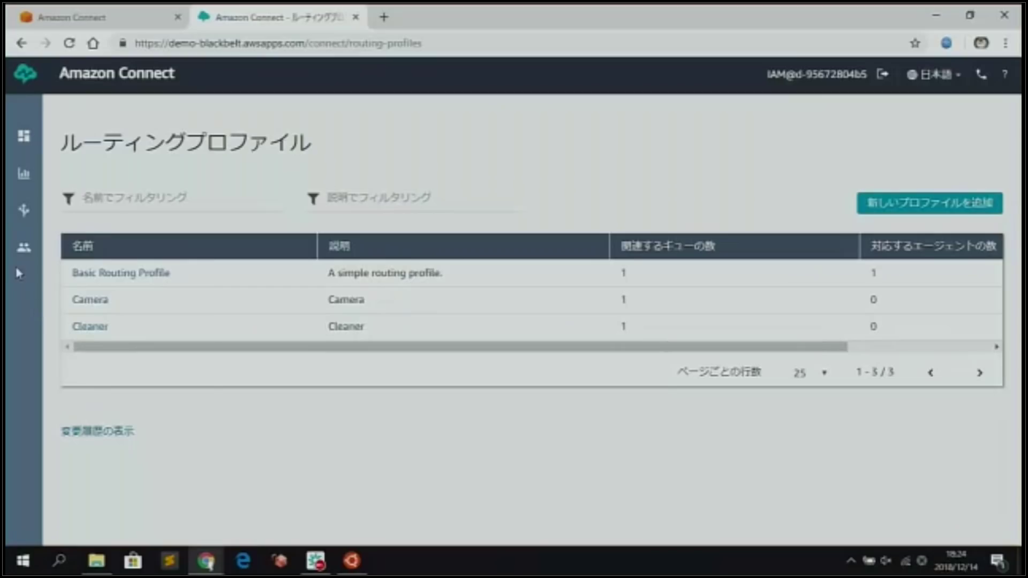
Start setting up a new user in user management, with User_Camera as the first name, last name and login name.
mouse_move(29, 251)
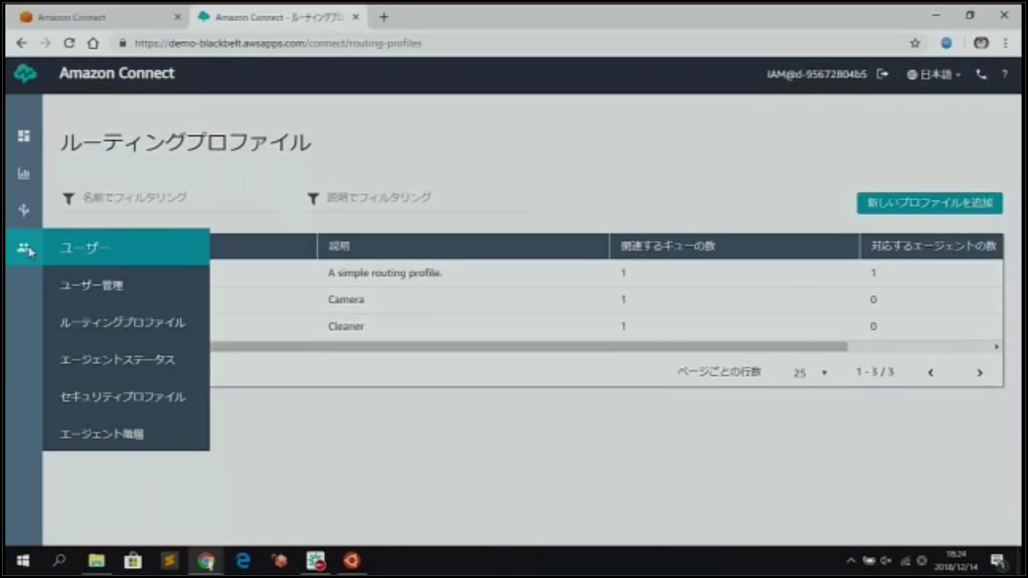
left_click(174, 292)
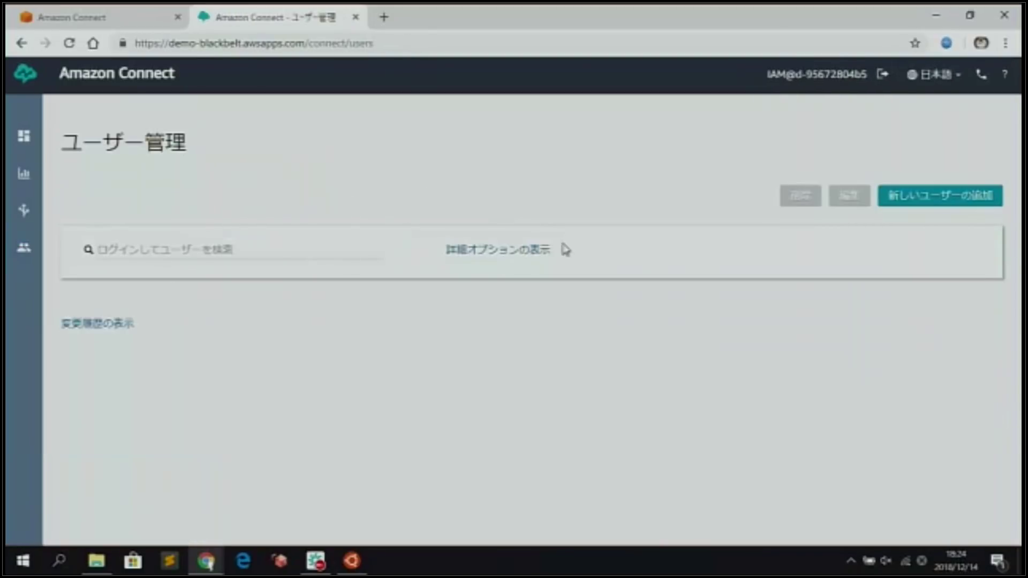
left_click(893, 204)
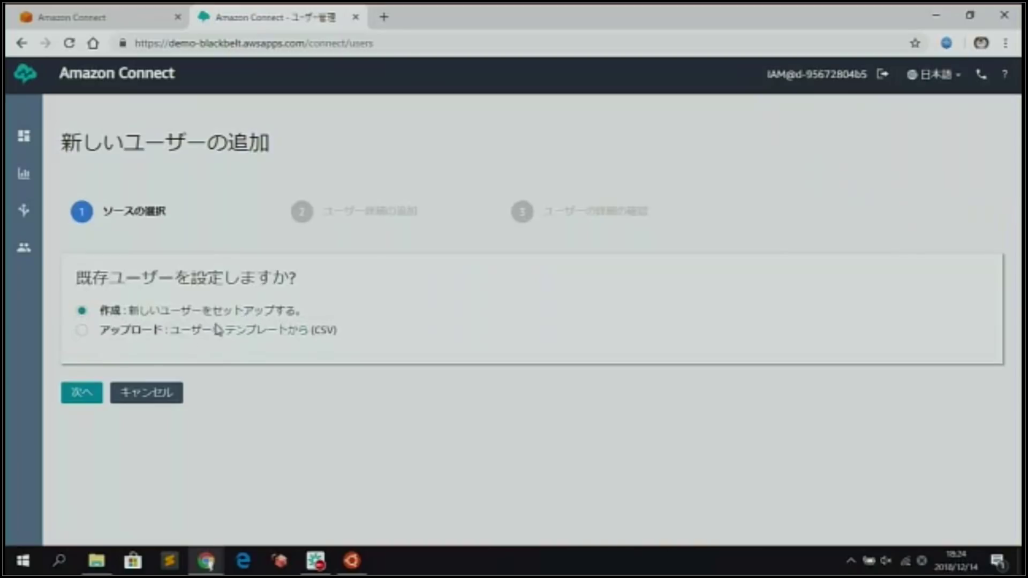
left_click(82, 393)
left_click(116, 303)
type("User_Camera")
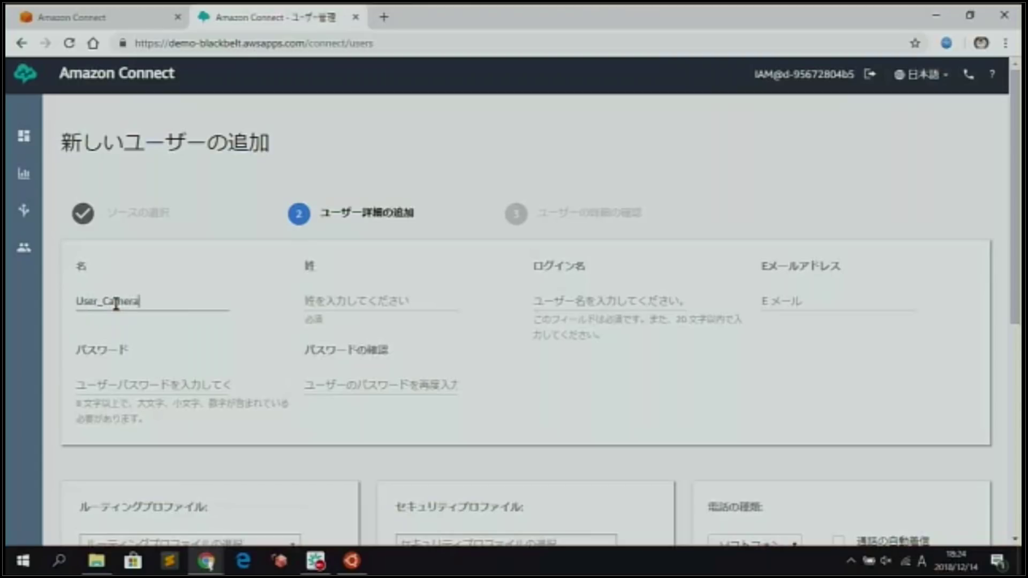
left_click_drag(156, 299, 15, 301)
key("ctrl+c")
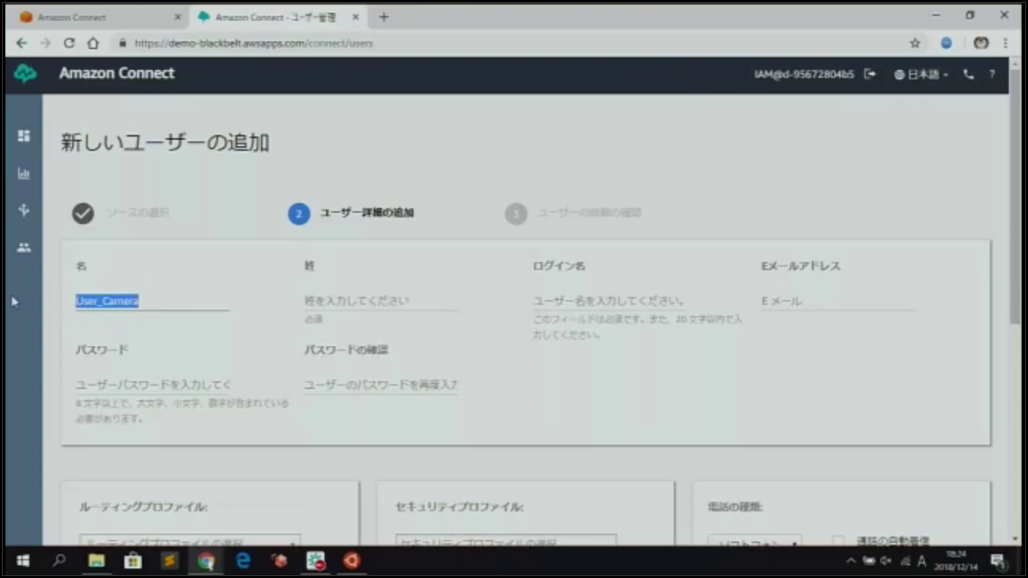
left_click(338, 300)
key("ctrl+v")
left_click(621, 303)
key("ctrl+v")
Enter the new user's password and repeat it in the password confirmation.
left_click(169, 384)
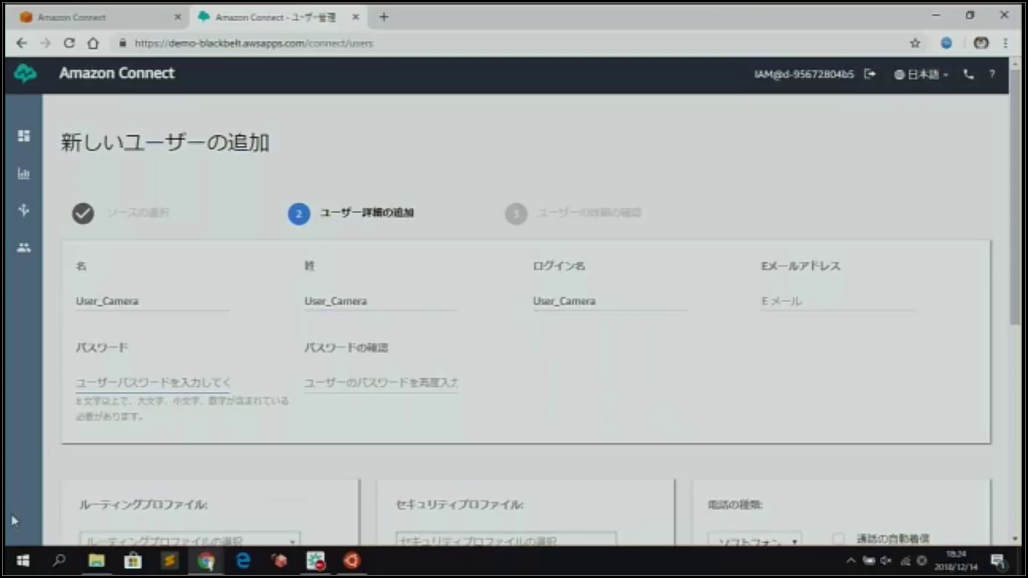
type("P")
key("BackSpace")
key("ctrl+v")
type("1")
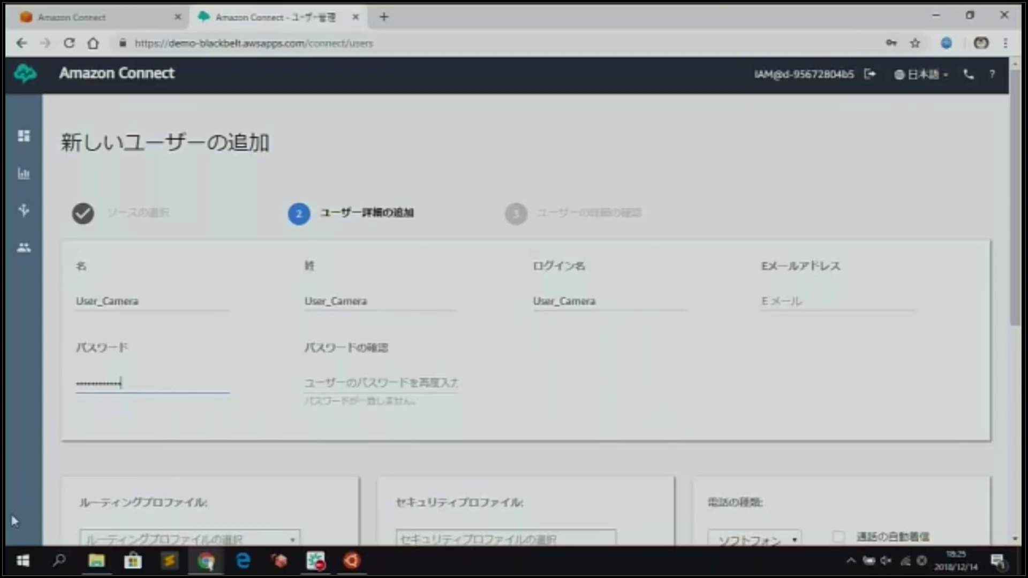
left_click(341, 386)
key("ctrl+v")
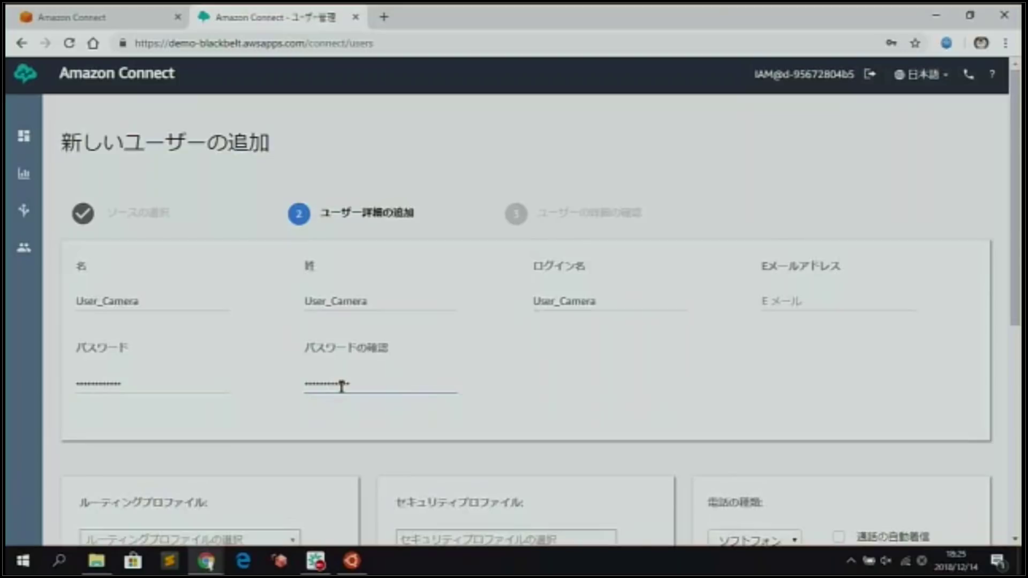
scroll(343, 394, "down", 2)
left_click_drag(141, 222, 39, 214)
left_click_drag(147, 305, 20, 299)
key("ctrl+v")
left_click_drag(364, 303, 135, 300)
key("ctrl+v")
Assign the Camera routing profile to the new user User_Camera.
left_click(207, 356)
scroll(207, 356, "down", 2)
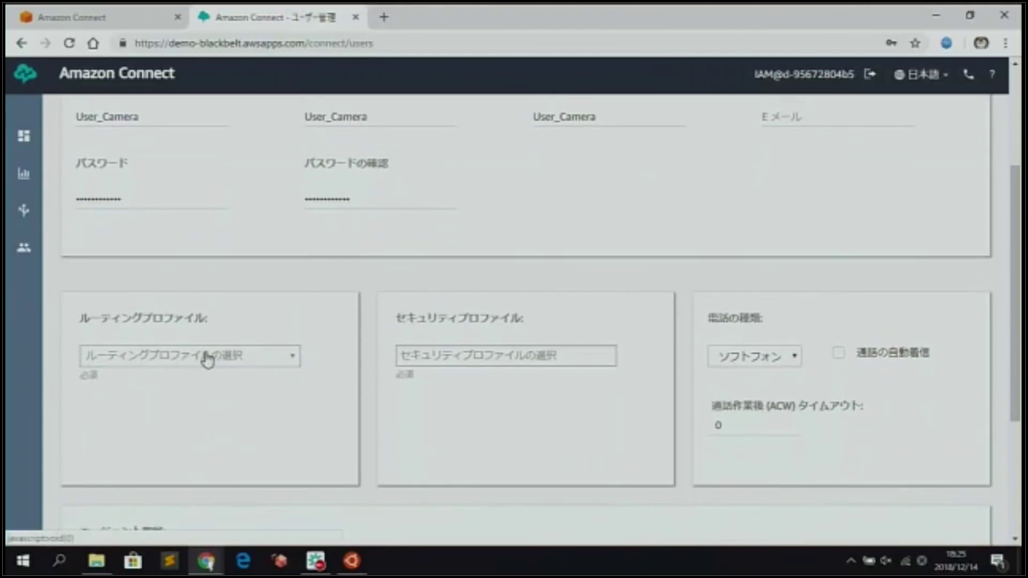
left_click(207, 360)
left_click(182, 421)
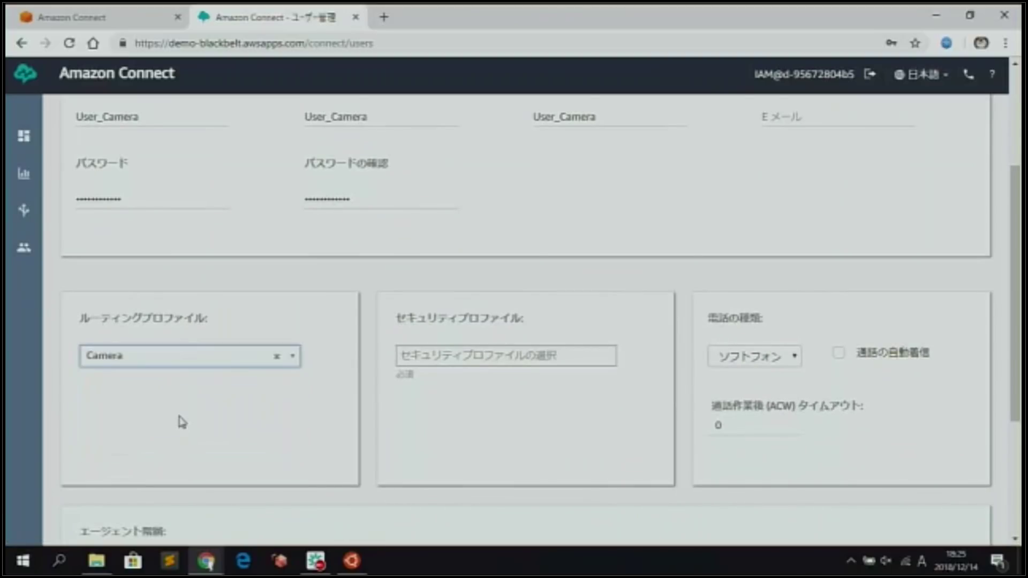
Give User_Camera the Agent security profile and create the user, declining the browser's offer to save the password.
left_click(342, 420)
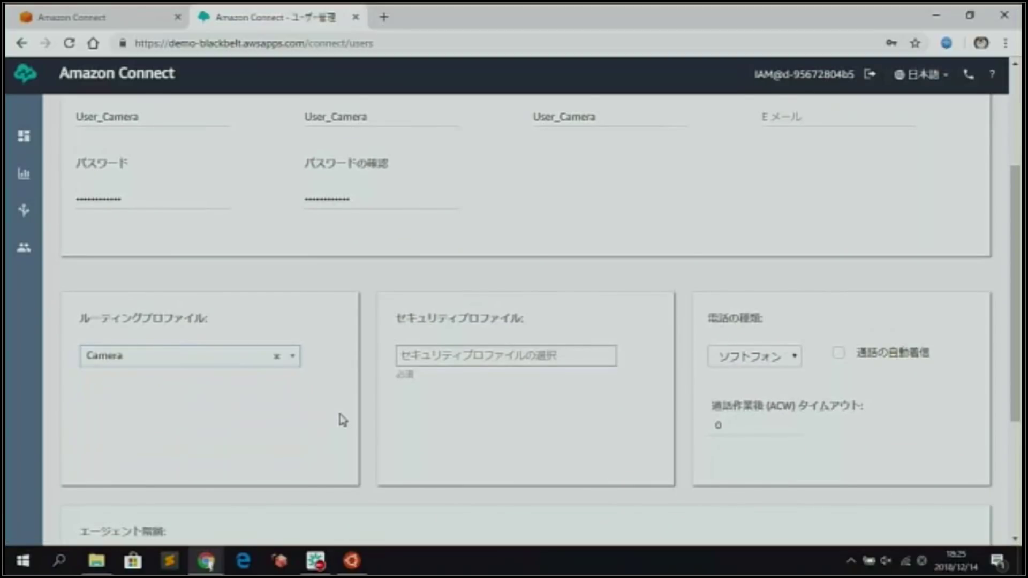
left_click(507, 356)
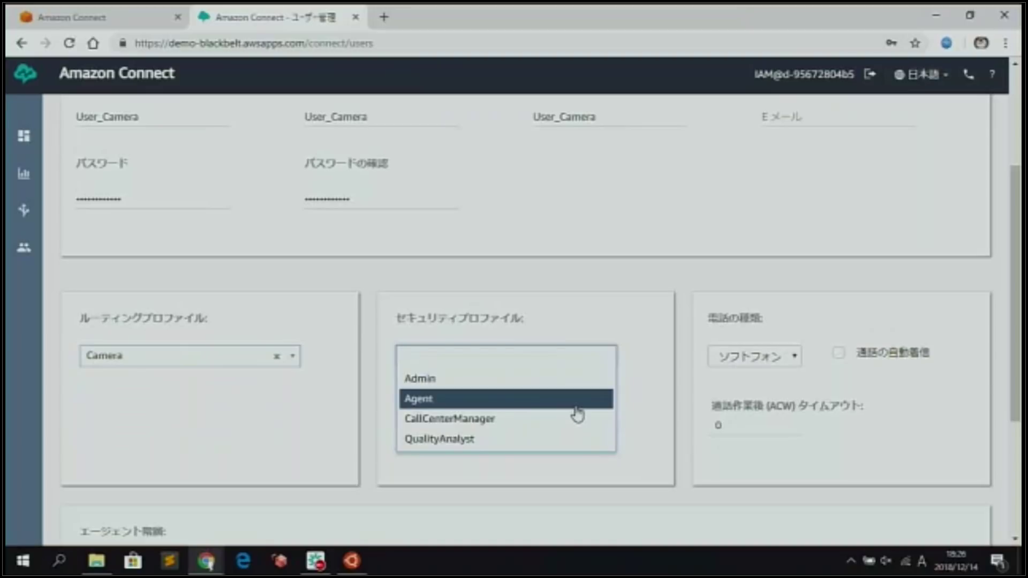
left_click(576, 407)
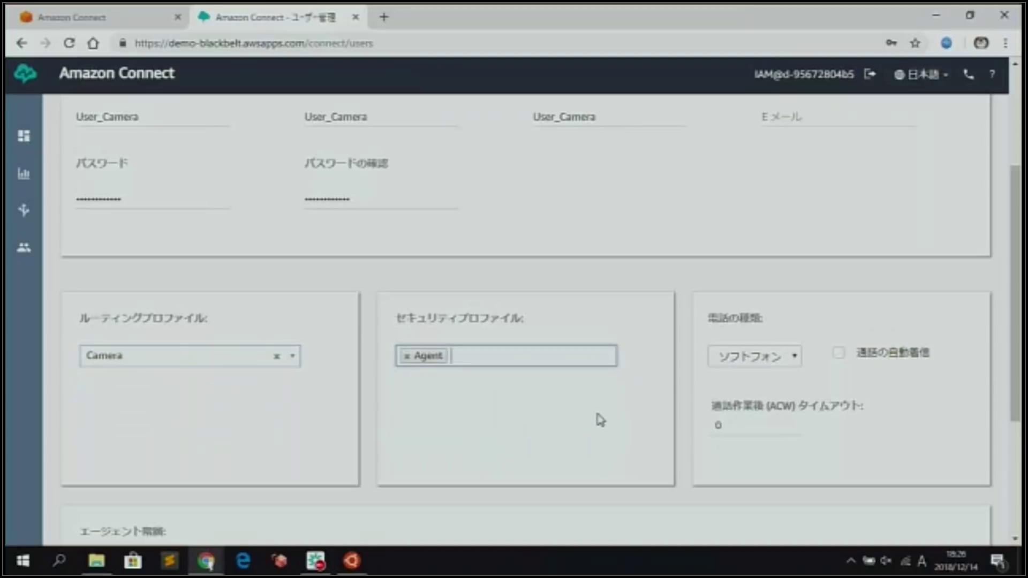
scroll(598, 418, "down", 4)
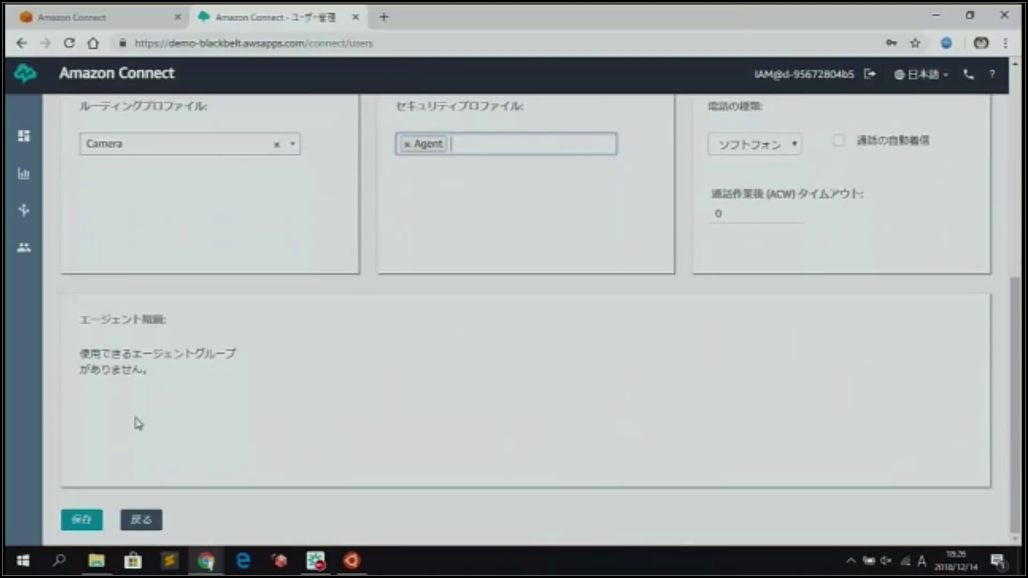
left_click(82, 520)
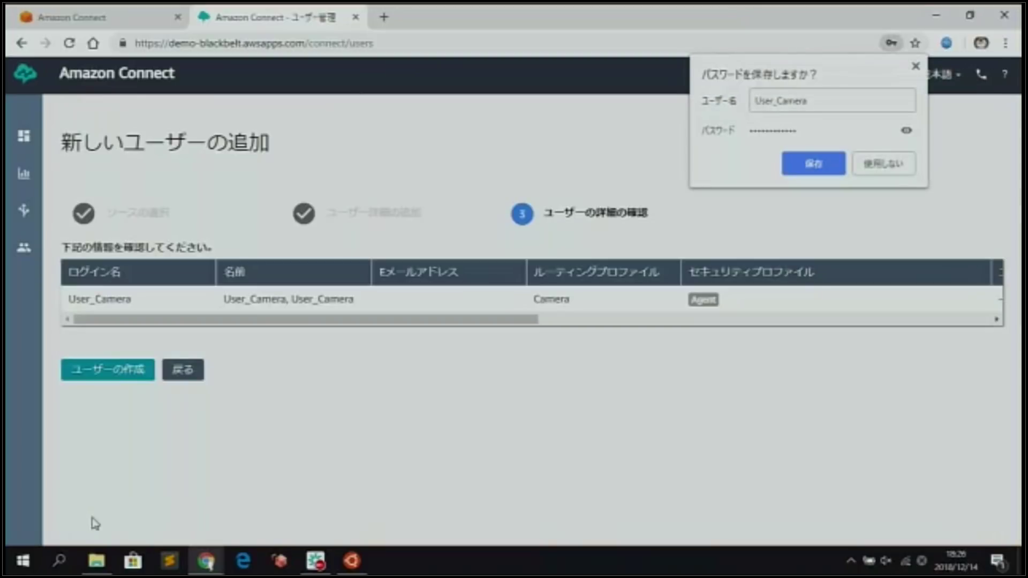
left_click(892, 163)
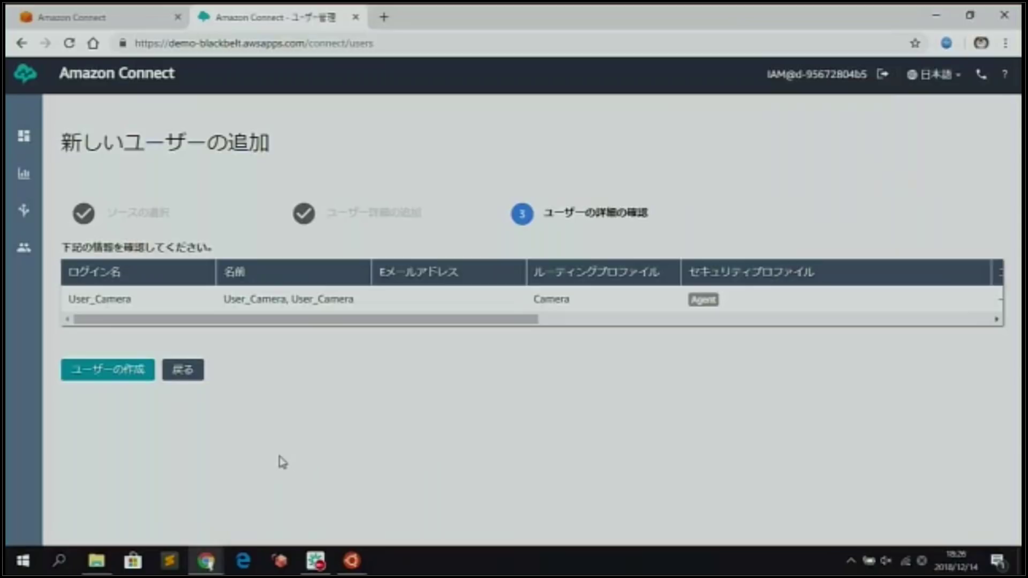
left_click(131, 376)
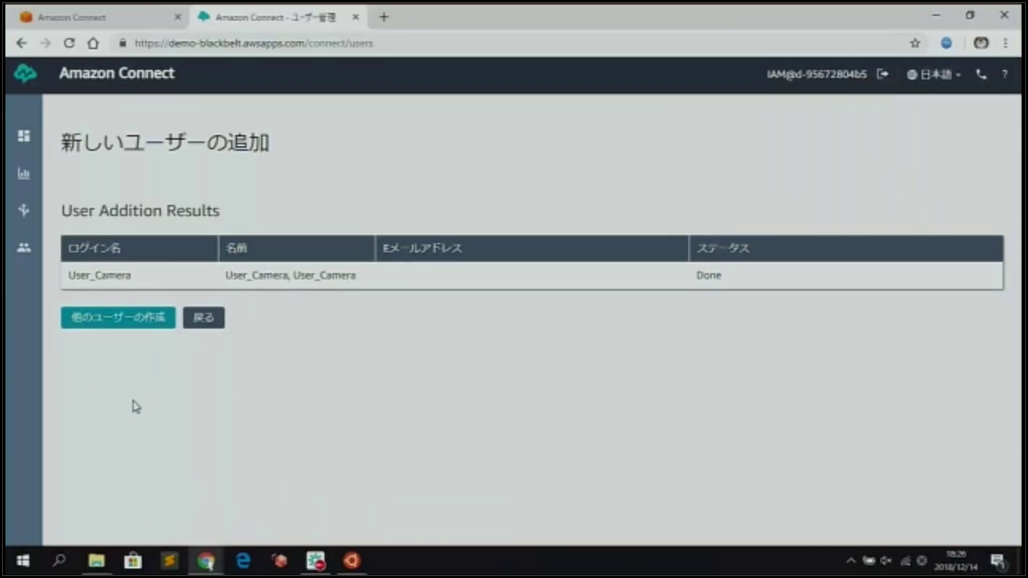
Start setting up another new user with User_Cleaner as the first name, last name and login name.
left_click(157, 323)
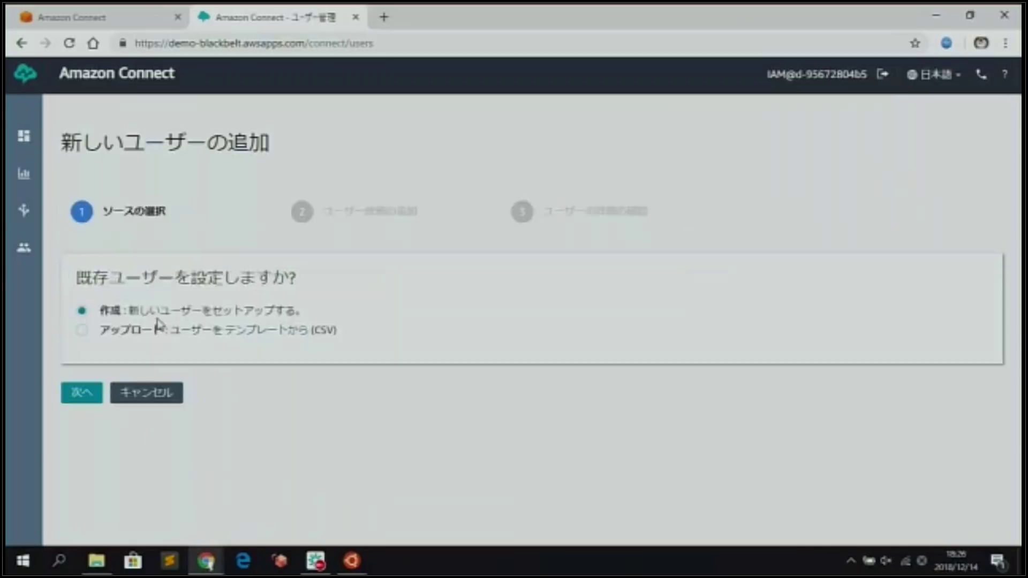
left_click(82, 392)
left_click(118, 301)
type("User")
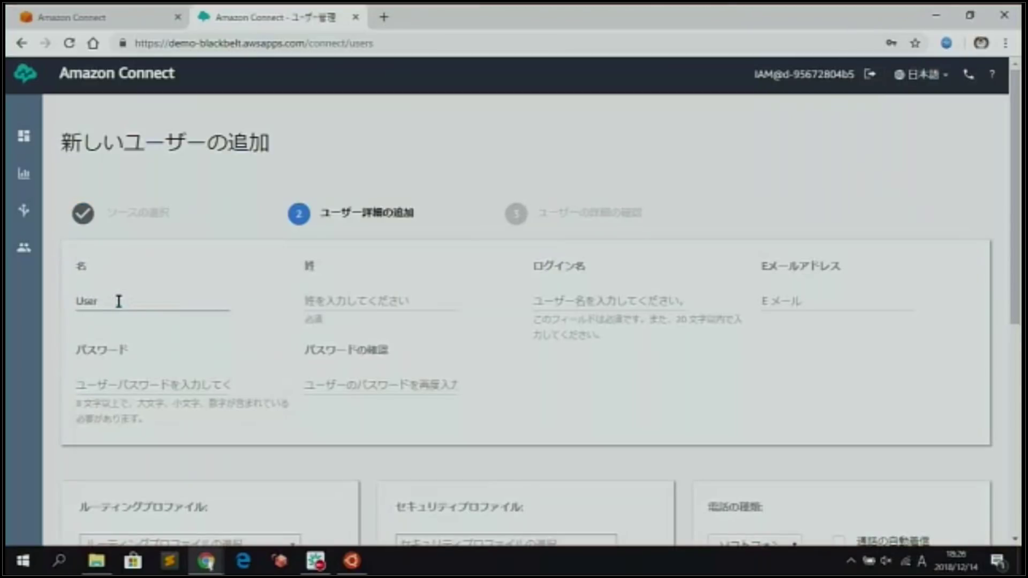
type("_Cler")
type("ner")
left_click_drag(149, 301, 6, 311)
key("ctrl+c")
left_click(379, 299)
key("ctrl+v")
left_click(627, 300)
key("ctrl+v")
Enter the password for User_Cleaner and repeat it in the password confirmation.
left_click(133, 383)
key("ctrl+v")
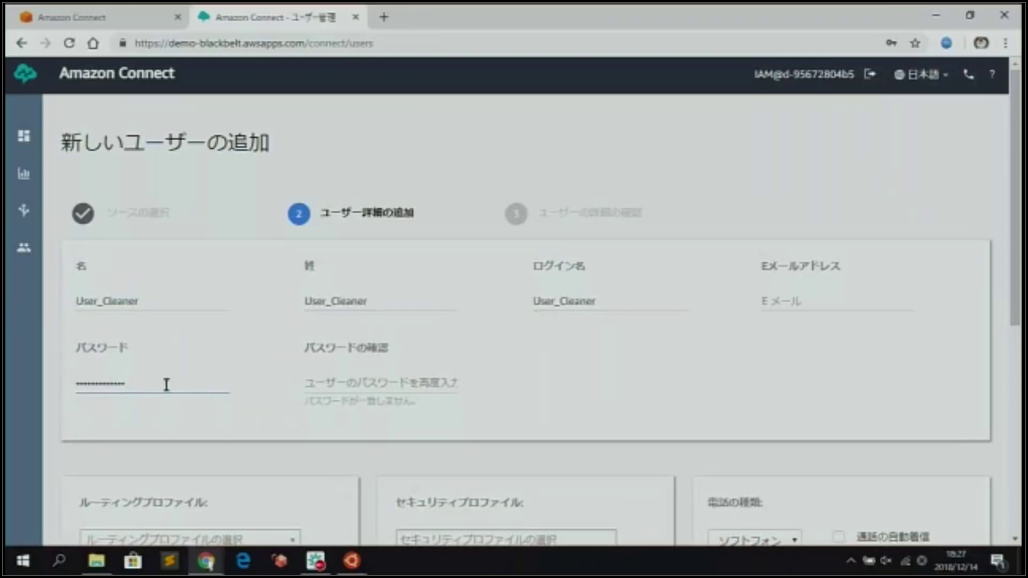
left_click(324, 380)
key("ctrl+v")
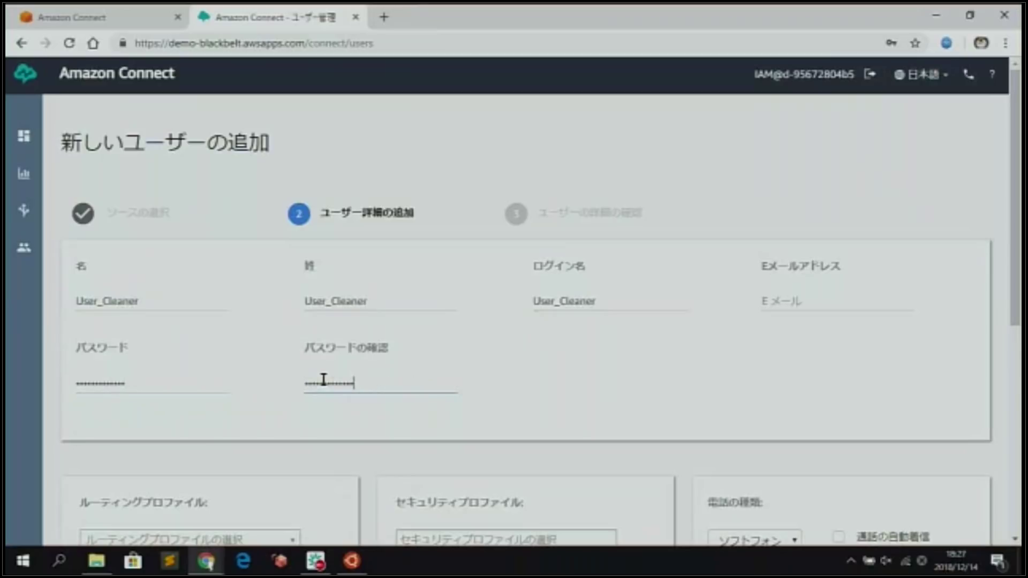
Assign the Cleaner routing profile and the Agent security profile to User_Cleaner.
scroll(323, 380, "down", 2)
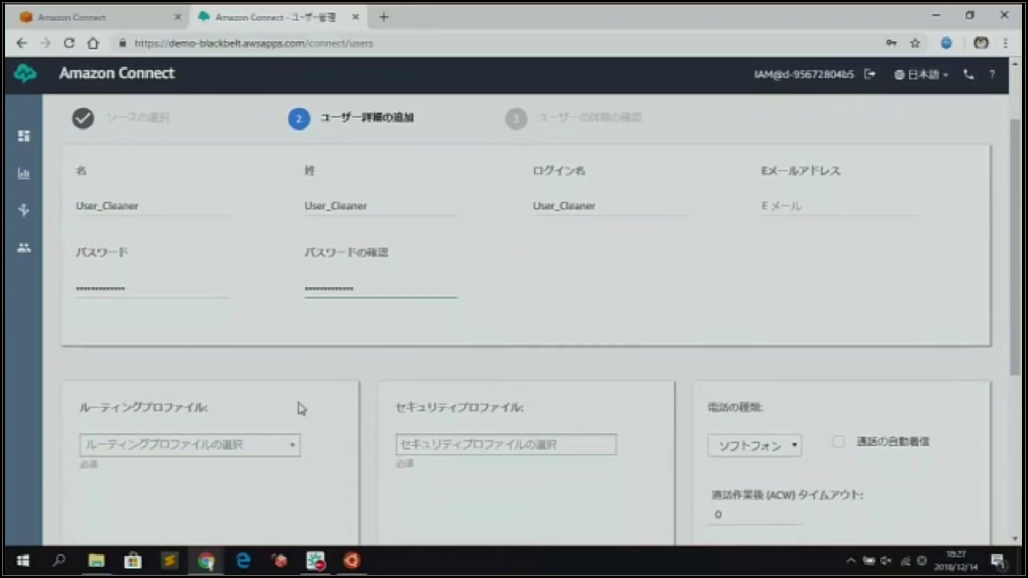
left_click(270, 445)
left_click(205, 531)
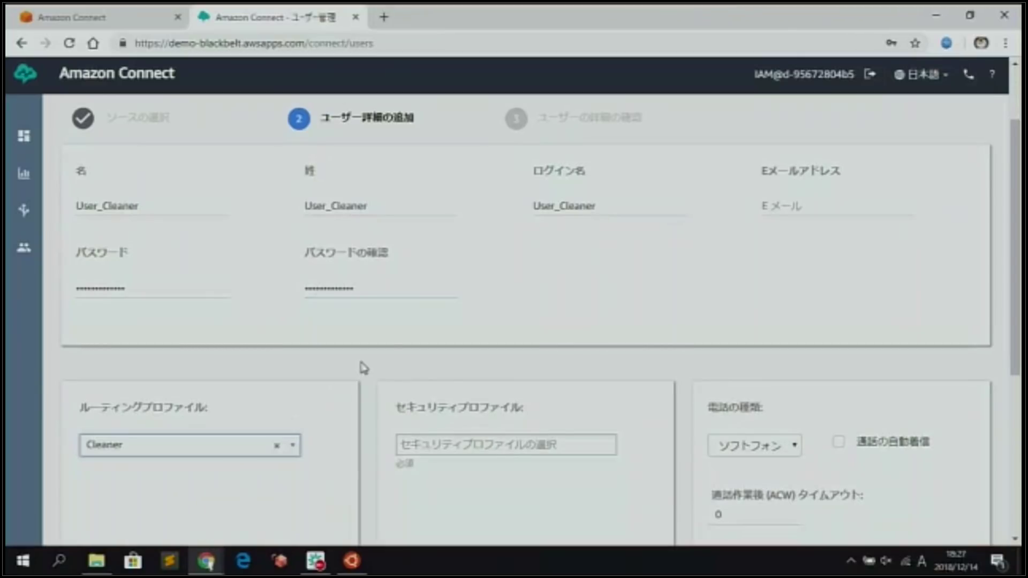
scroll(360, 367, "down", 1)
left_click(454, 382)
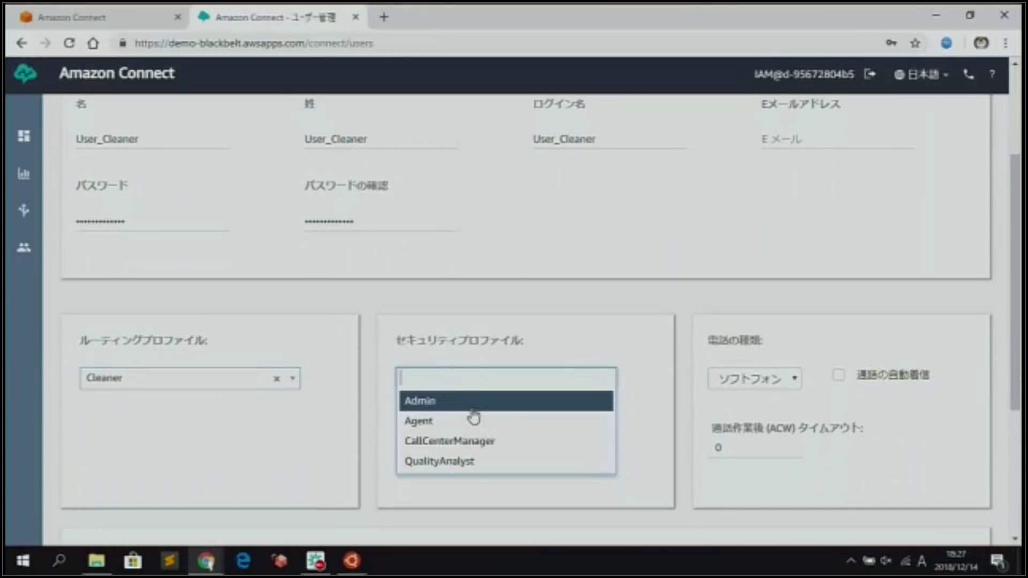
left_click(472, 418)
scroll(586, 446, "down", 3)
scroll(585, 446, "up", 6)
scroll(586, 445, "down", 5)
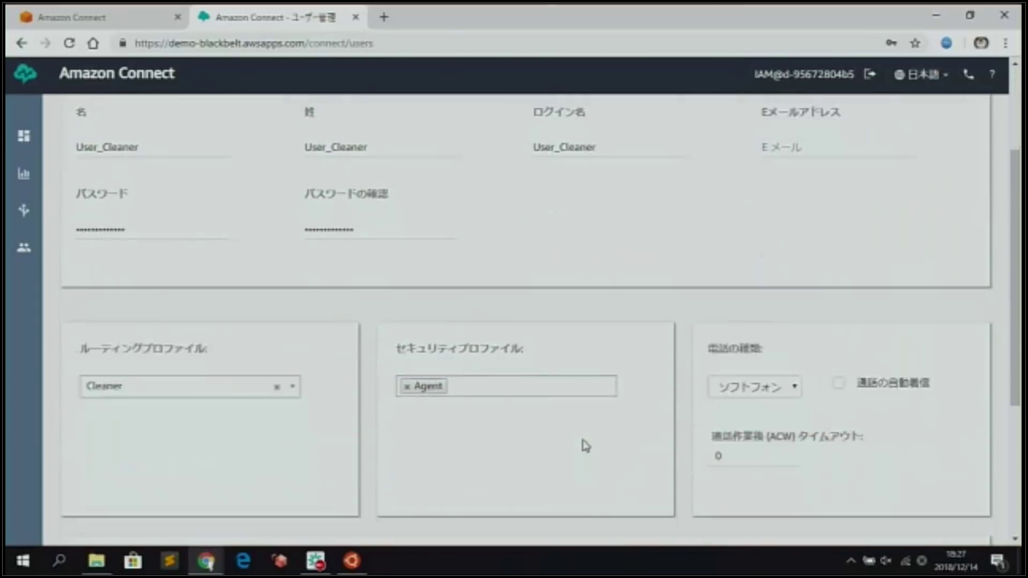
Save and create User_Cleaner without storing the password in the browser, and return to the user list.
left_click(81, 519)
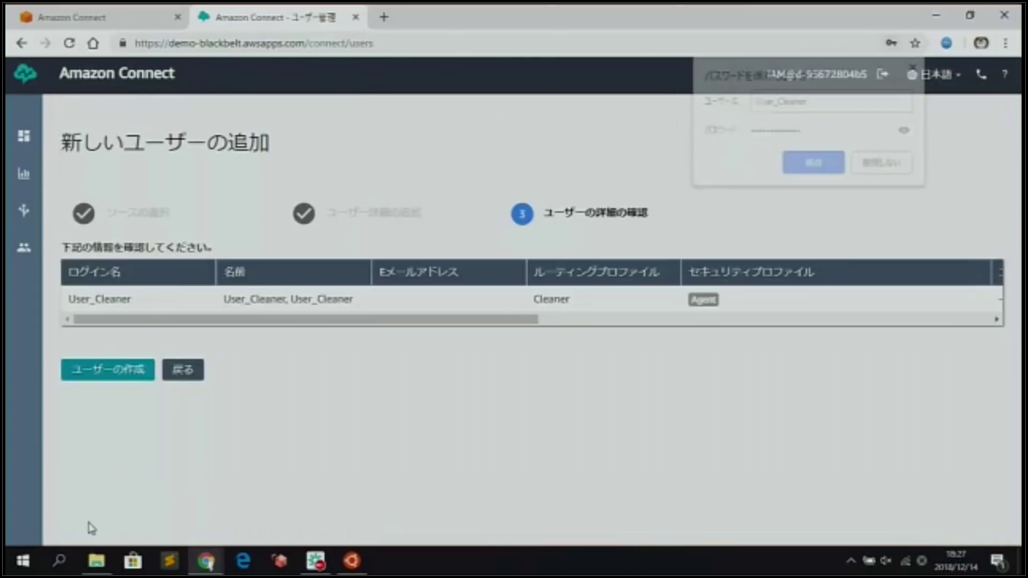
left_click(900, 172)
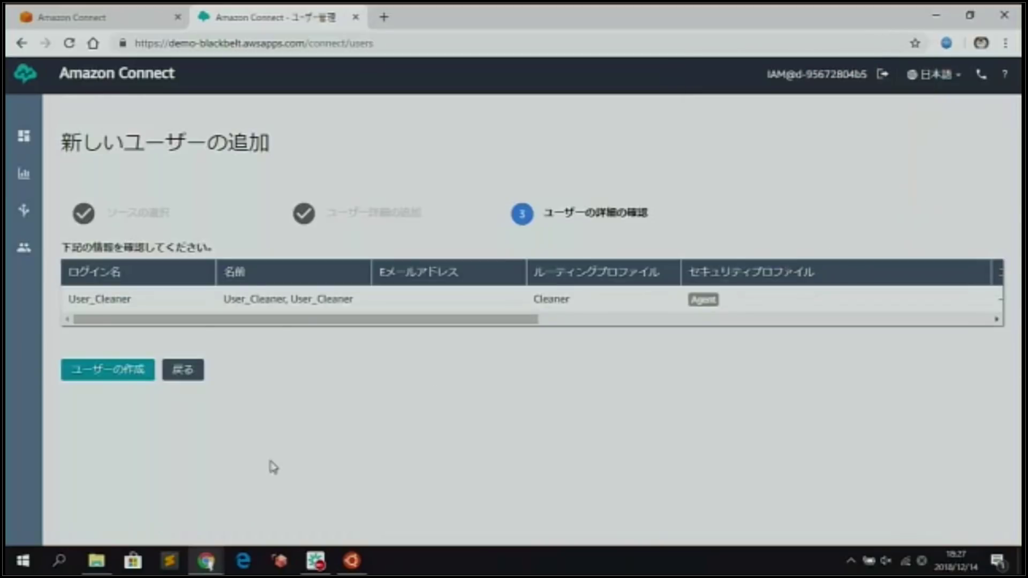
left_click(129, 375)
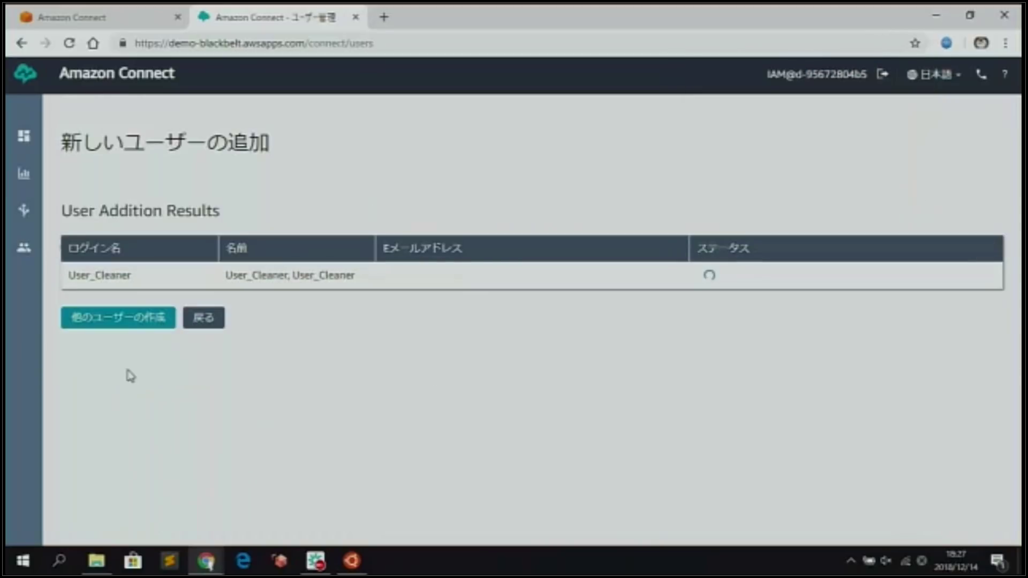
left_click(209, 326)
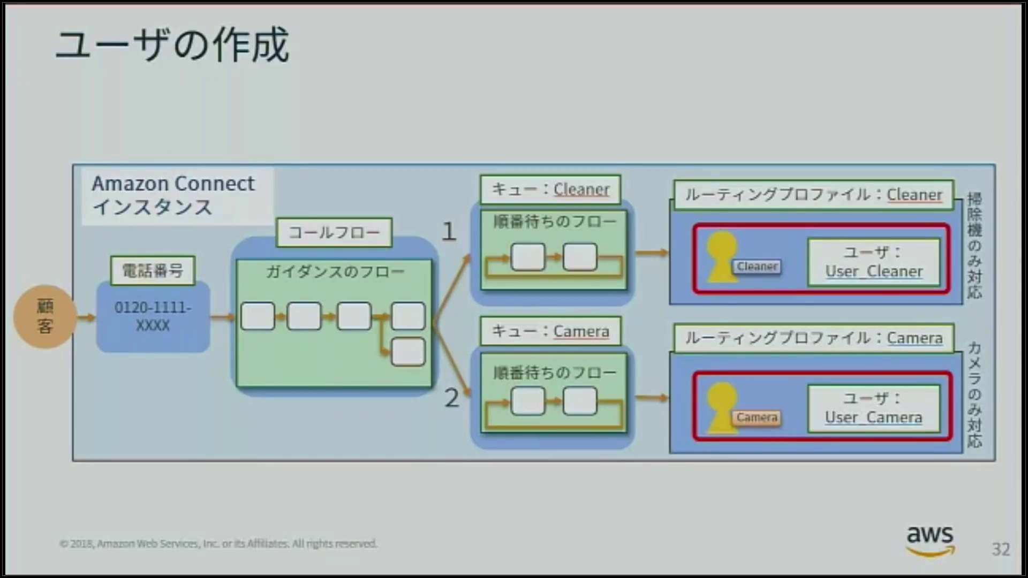
key("Right")
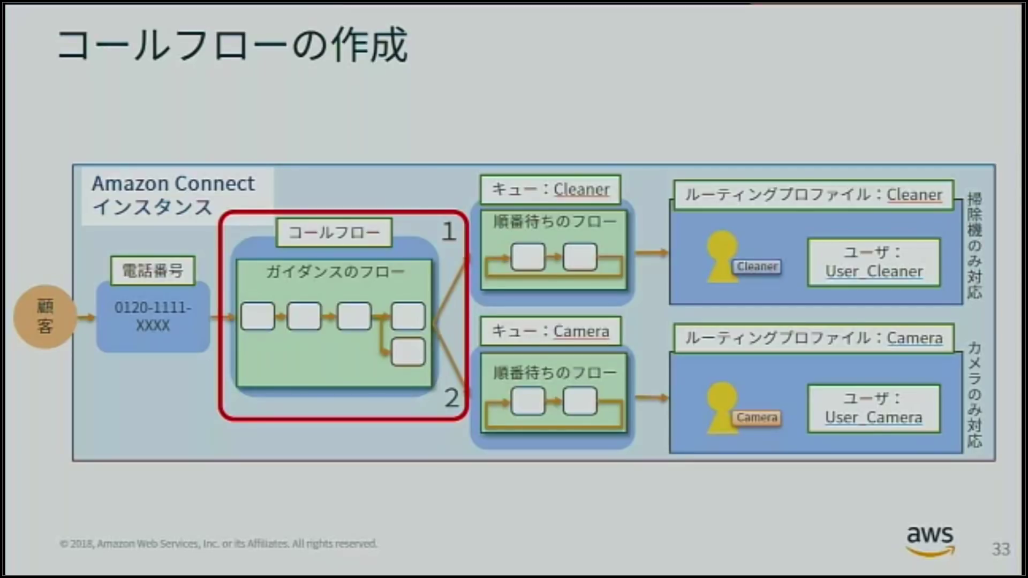
key("alt+Tab")
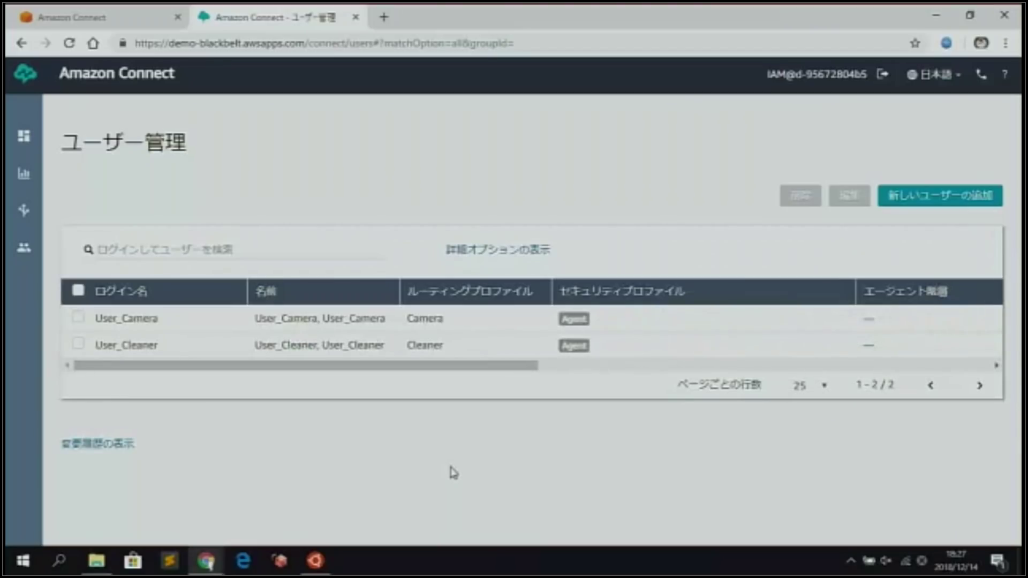
Create a new contact flow and name it 0_demo.
mouse_move(24, 217)
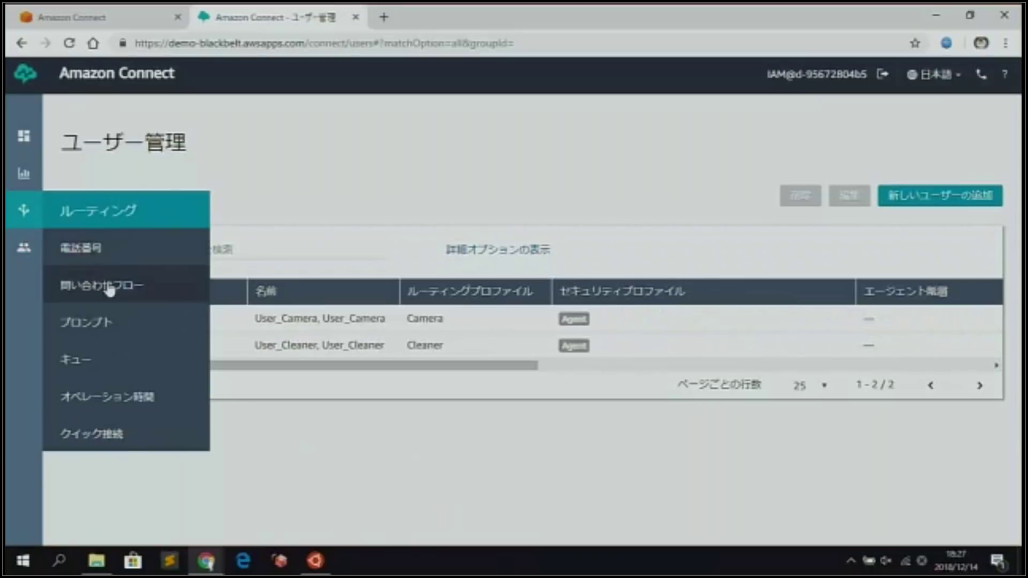
left_click(174, 287)
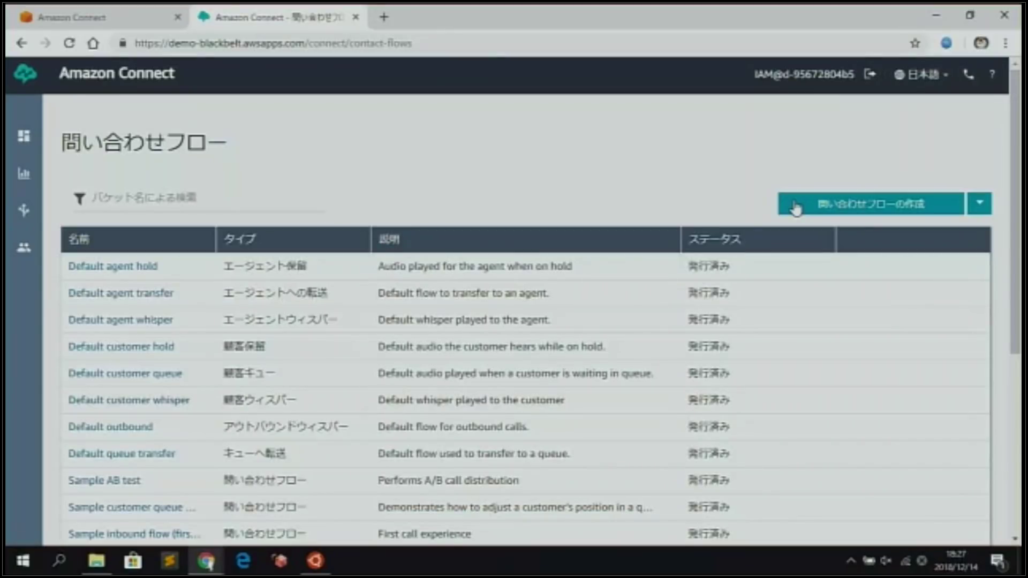
left_click(796, 208)
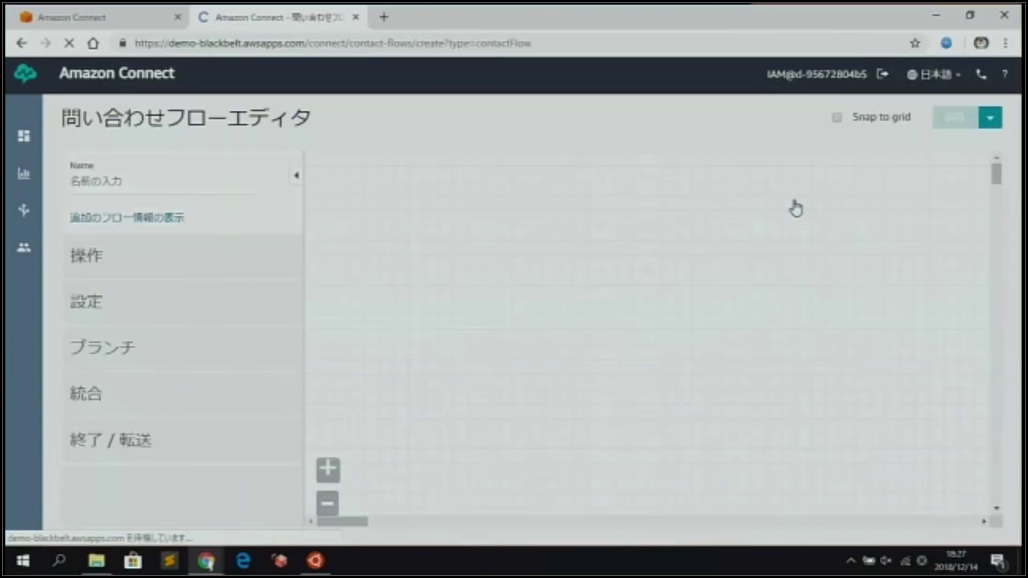
left_click(138, 182)
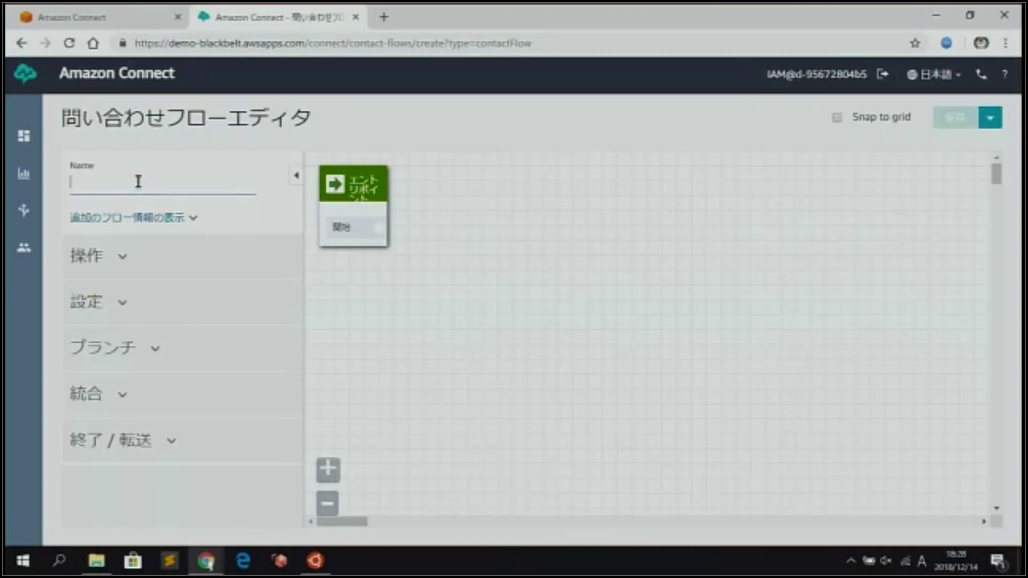
type("q")
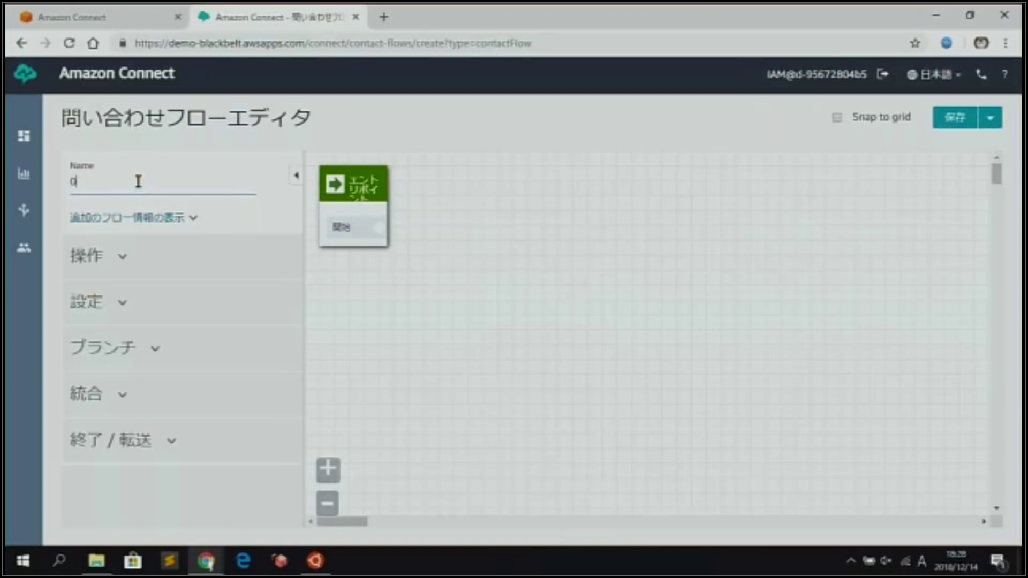
type("_demo")
left_click(396, 129)
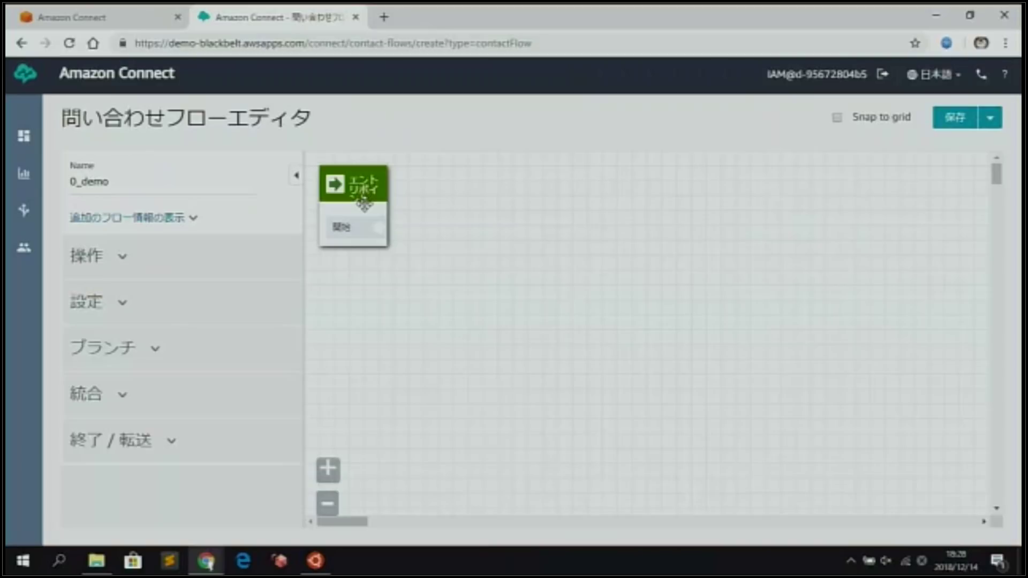
Add a voice setting block (音声の設定) to the flow canvas beside the entry point.
left_click(205, 310)
scroll(202, 303, "down", 5)
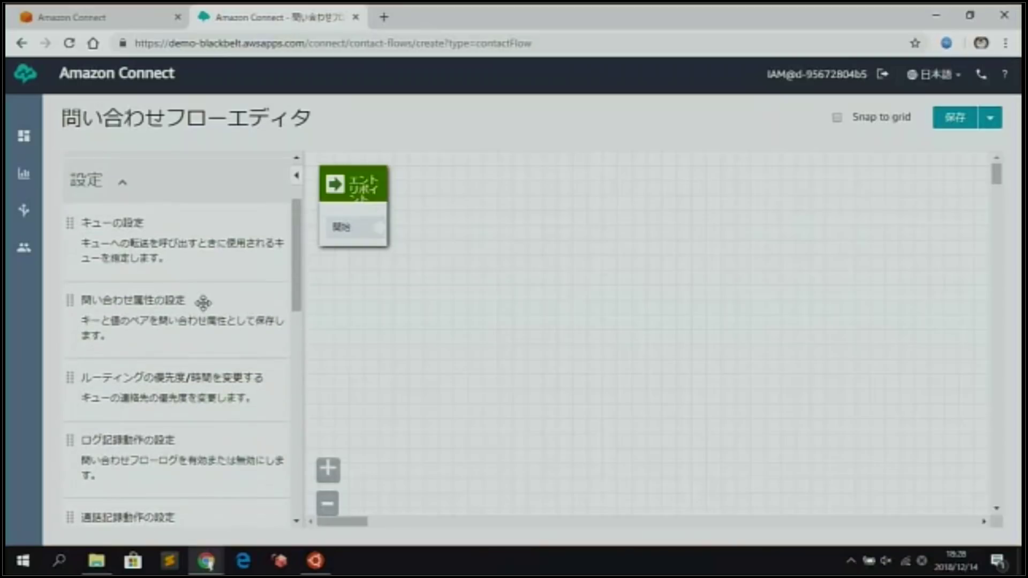
scroll(203, 302, "down", 6)
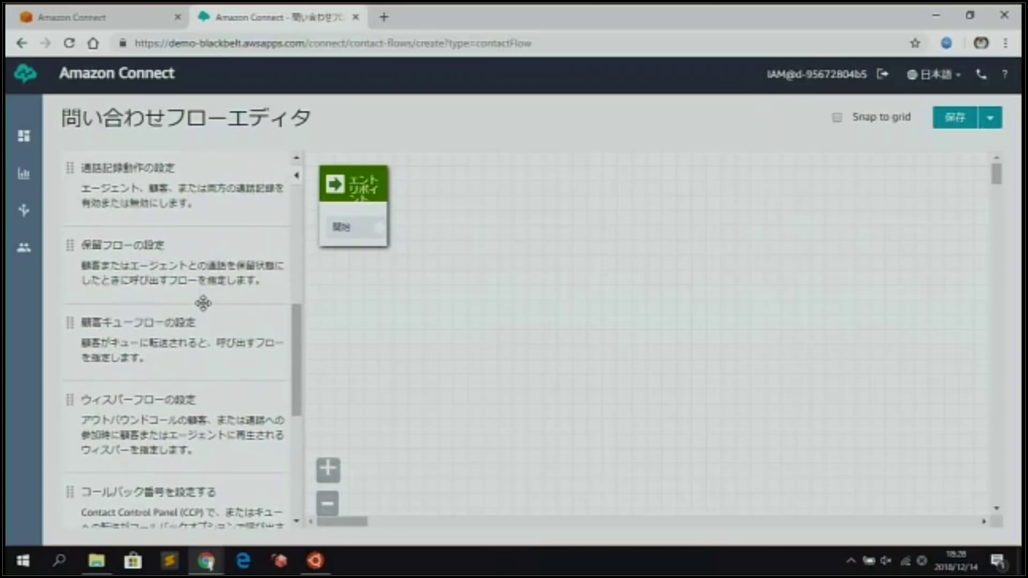
scroll(203, 303, "down", 1)
left_click_drag(184, 420, 420, 174)
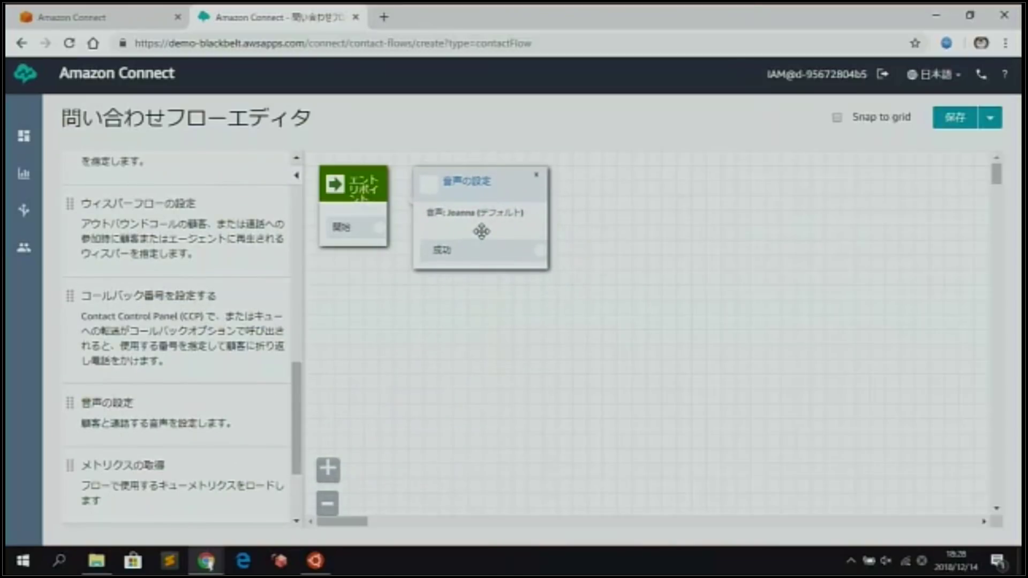
Set the voice block's language to Japanese (日本語) and its voice to Mizuki, and save the block settings.
left_click(507, 188)
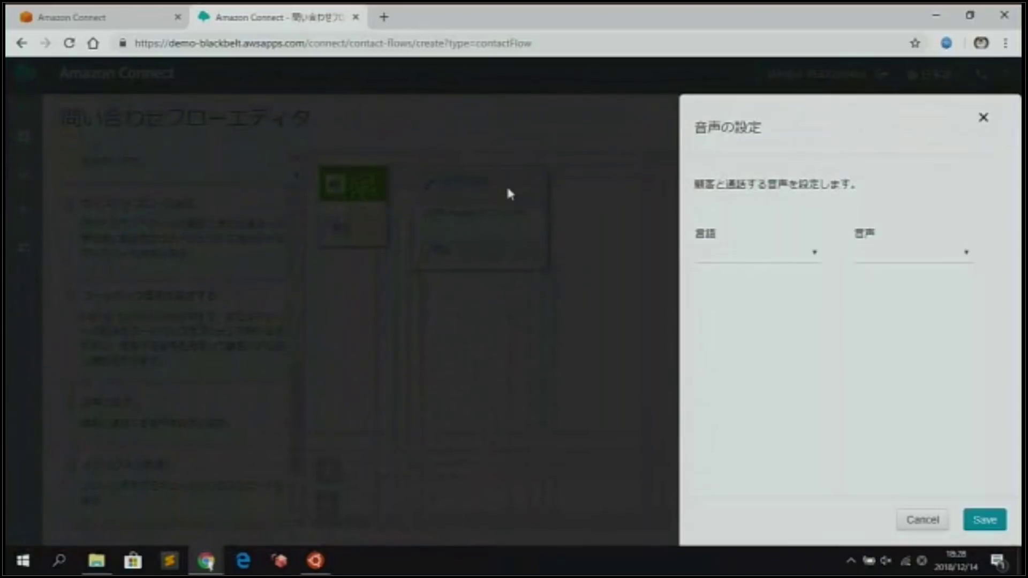
left_click(804, 257)
left_click(753, 491)
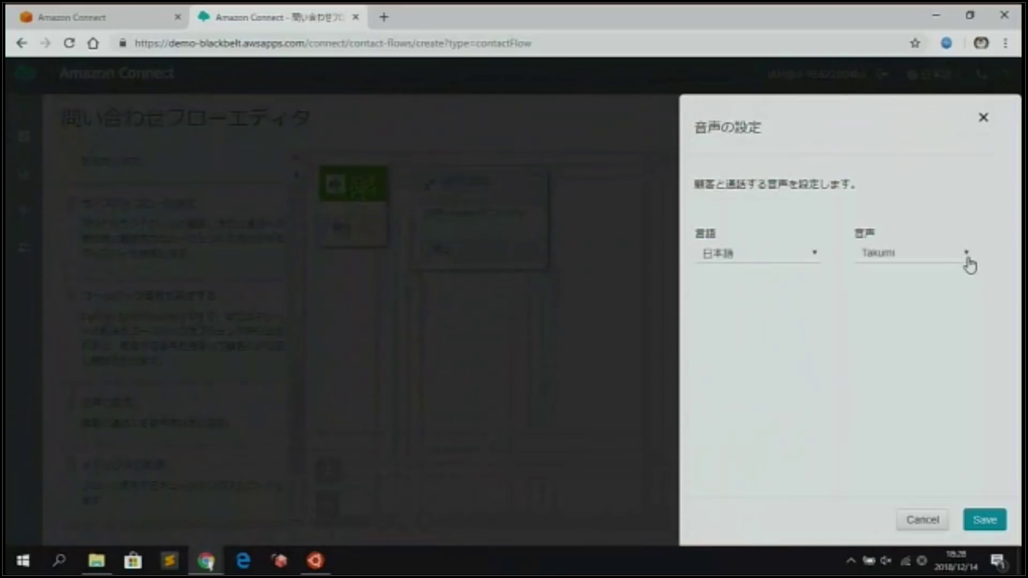
left_click(968, 263)
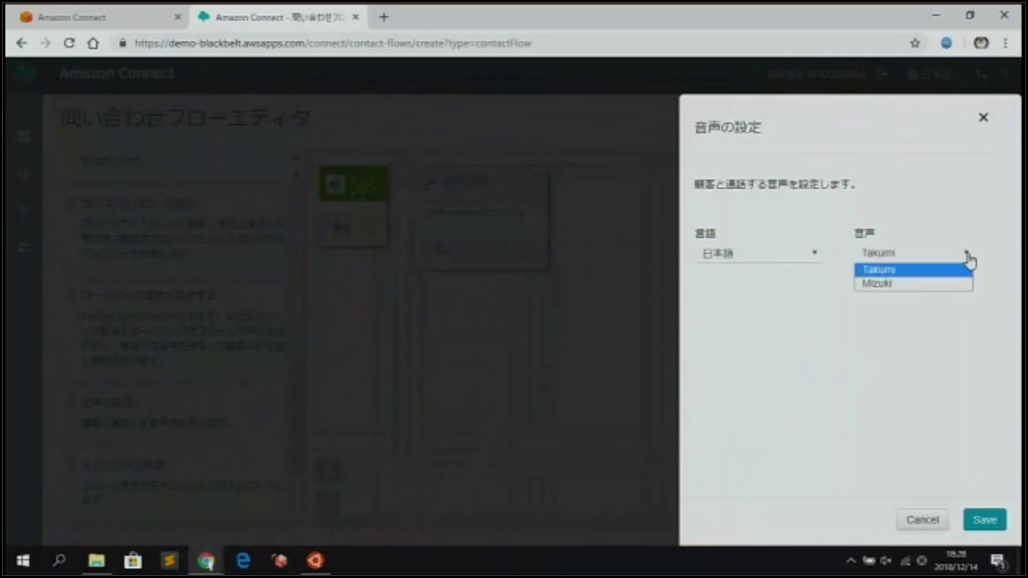
left_click(952, 287)
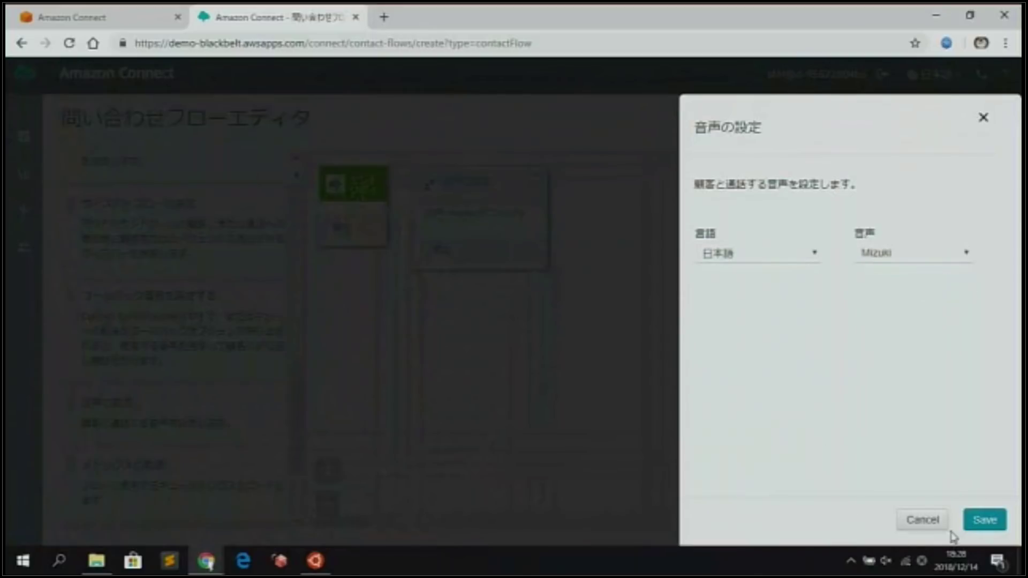
left_click(984, 522)
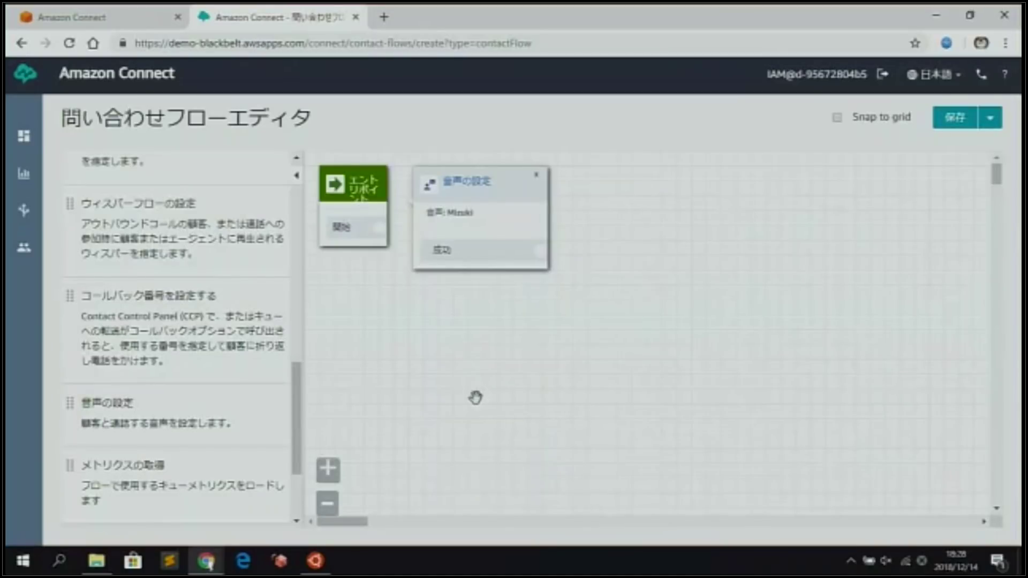
Add a call recording block (通話記録動作の設定) beside the voice block, set it to record エージェント AND 顧客, and save its settings.
left_click_drag(298, 390, 298, 313)
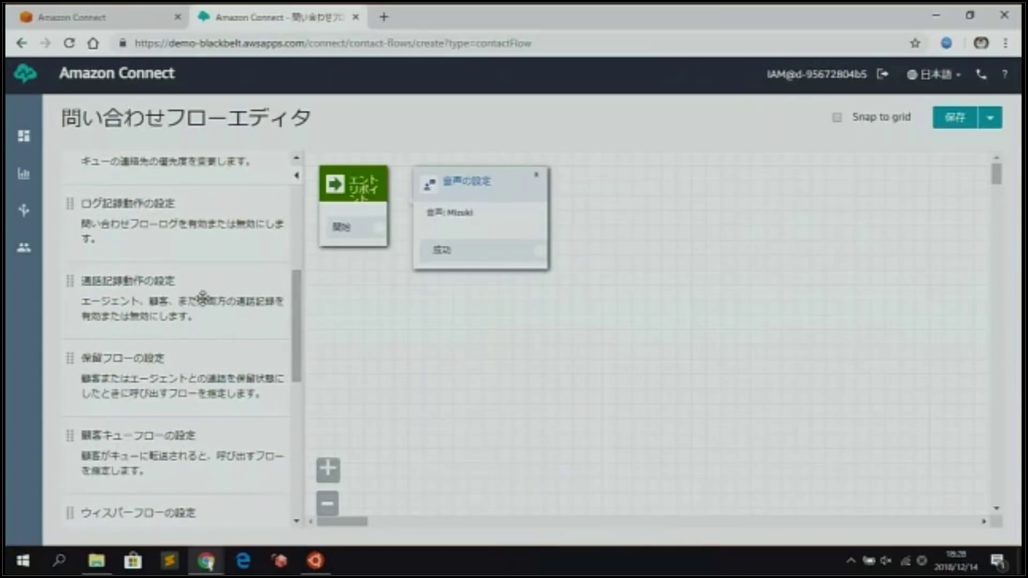
left_click_drag(144, 293, 595, 171)
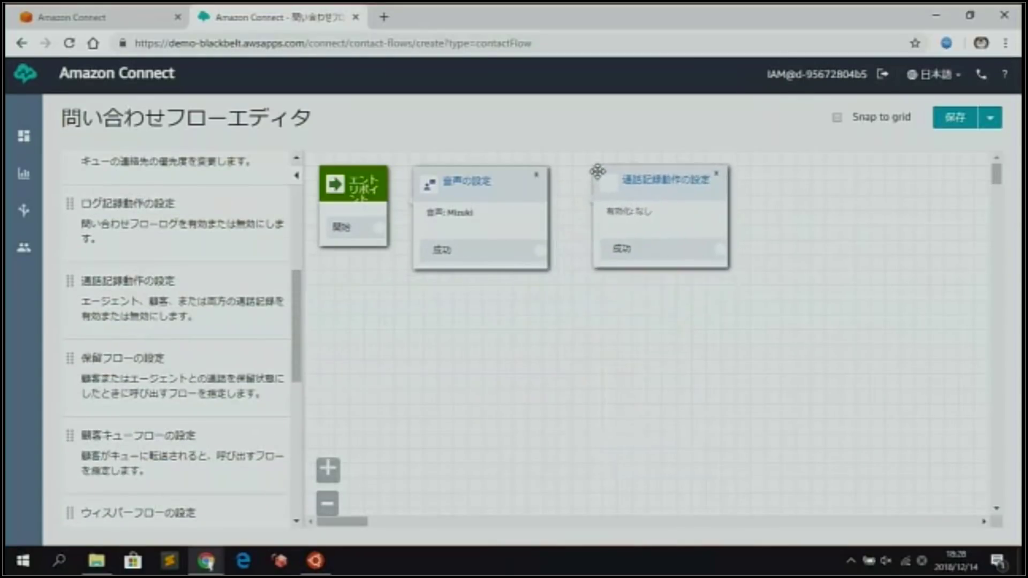
left_click(667, 196)
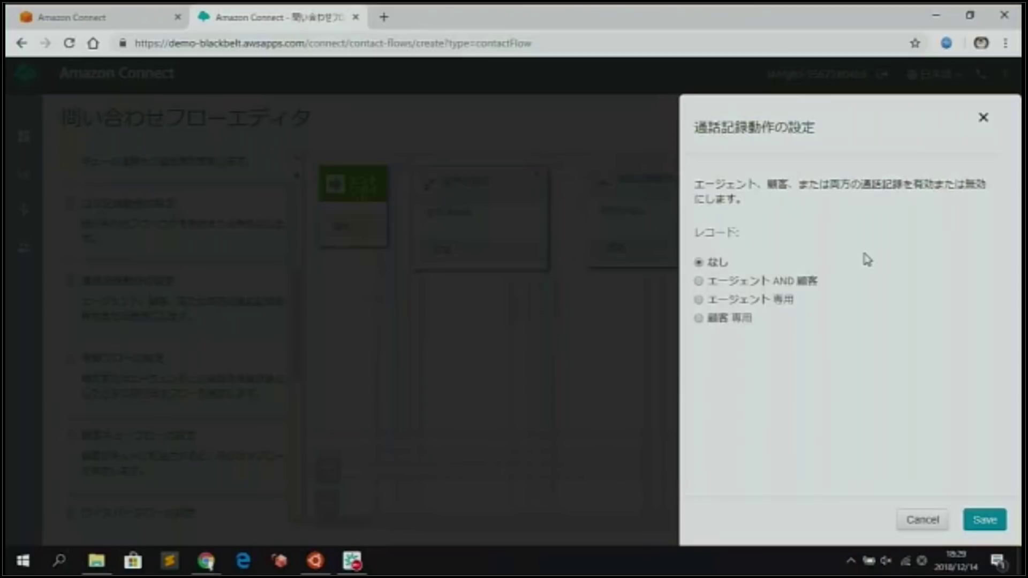
left_click(699, 281)
left_click(983, 522)
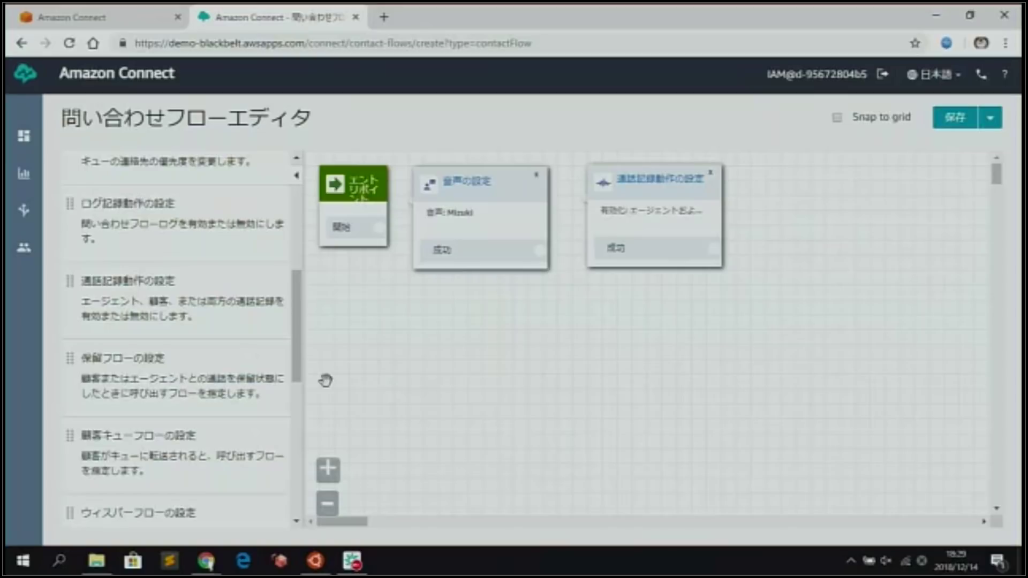
Add a logging behaviour block (ログ記録動作の設定) beside the call recording block and check its logging setting without changing it.
scroll(303, 373, "up", 1)
left_click_drag(161, 229, 769, 171)
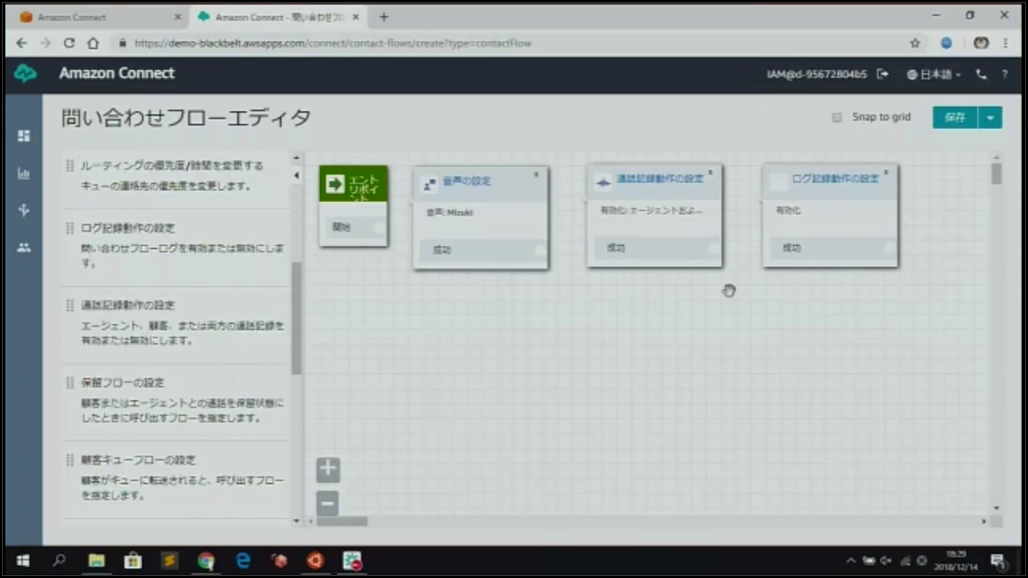
left_click(829, 182)
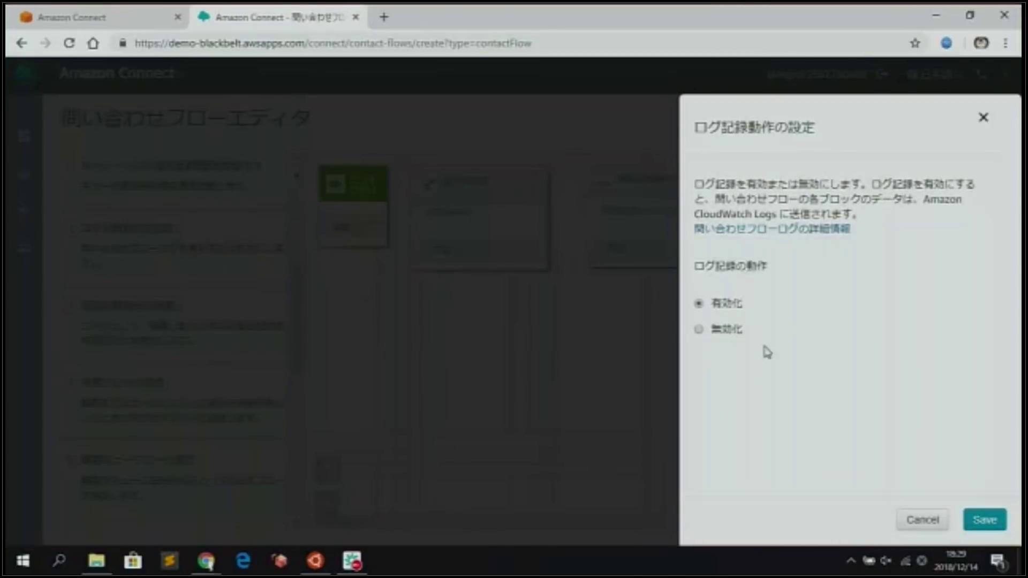
left_click(918, 515)
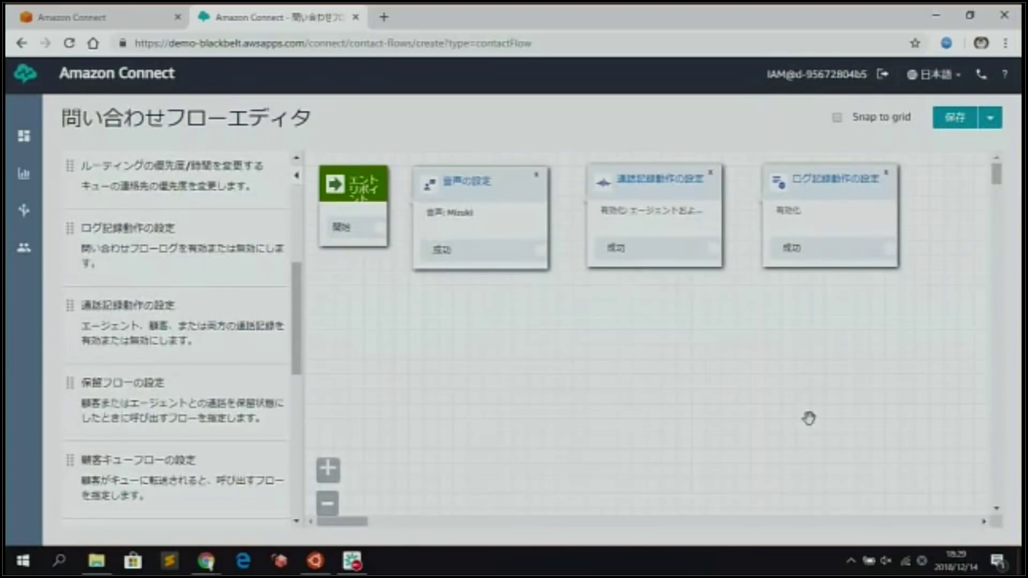
Connect the entry point to the voice block, the voice block to call recording, and call recording to the logging block.
left_click_drag(381, 227, 468, 207)
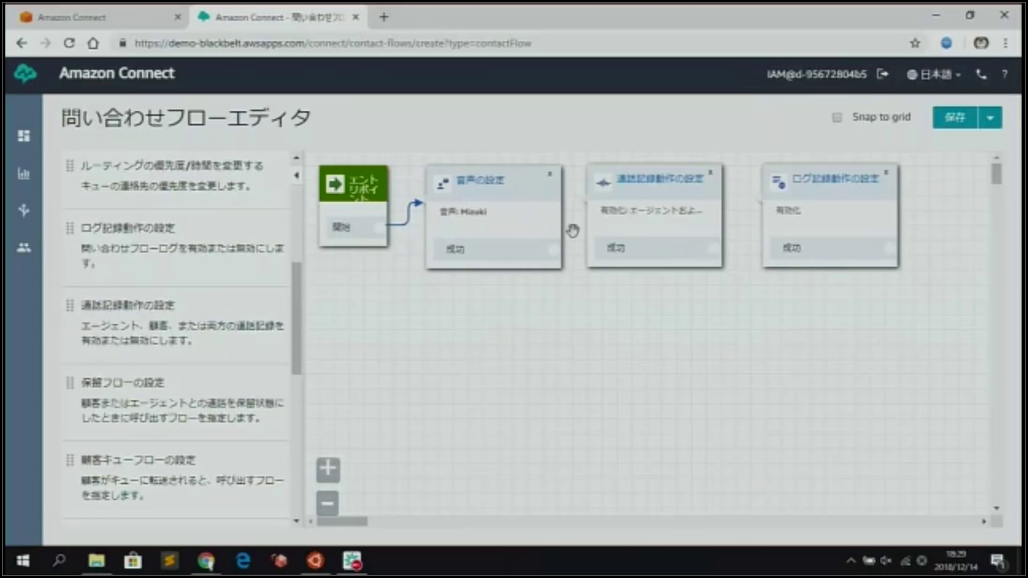
left_click_drag(555, 249, 578, 197)
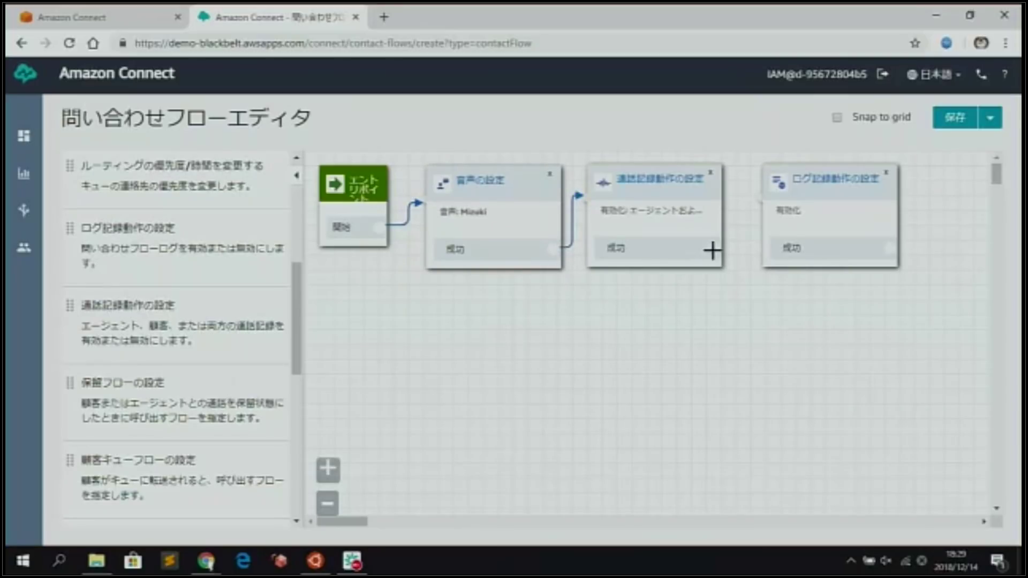
left_click_drag(713, 250, 761, 197)
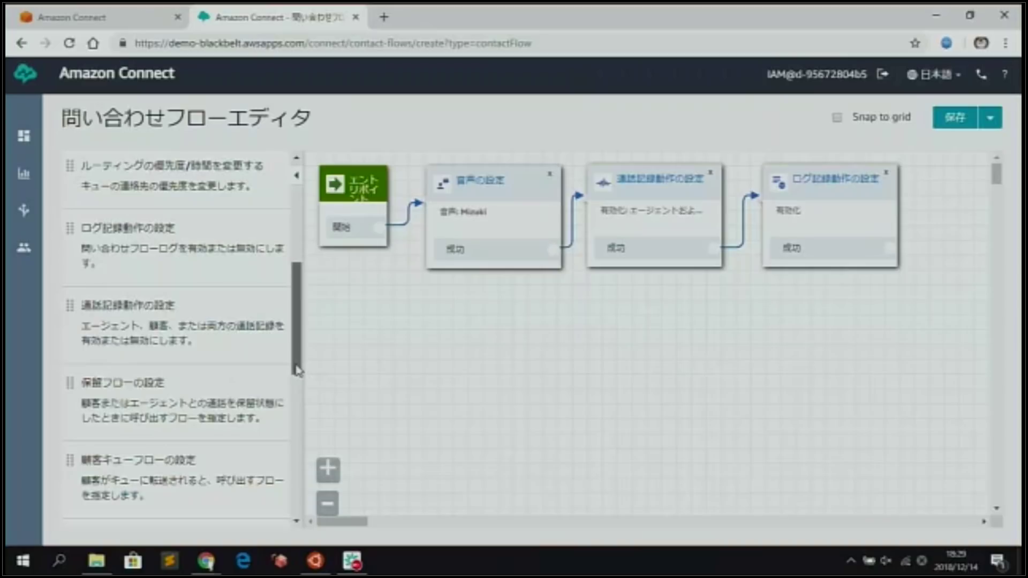
Add a play prompt block (プロンプトの再生) from the 操作 group to the canvas below the voice block.
left_click_drag(297, 370, 312, 258)
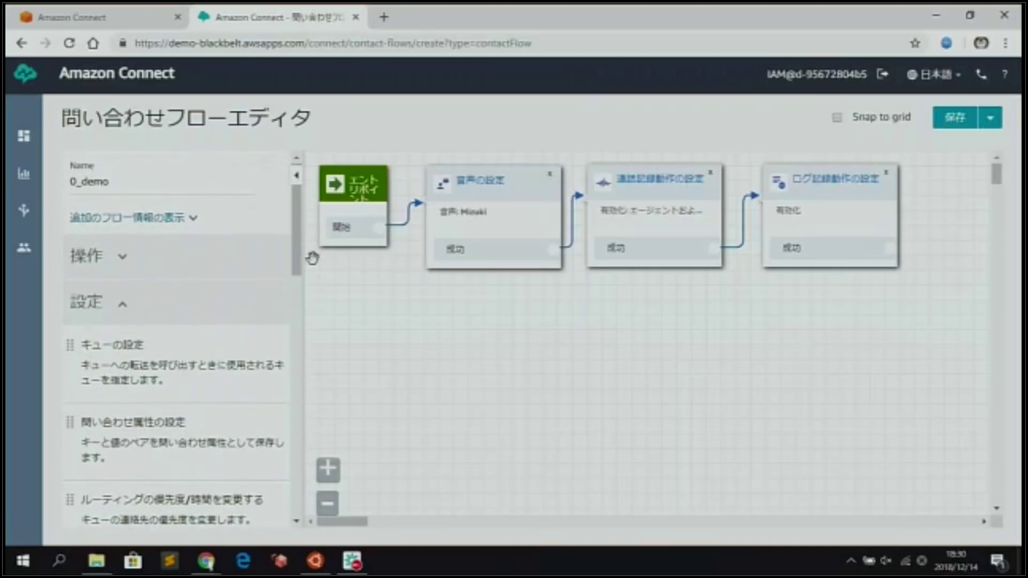
left_click(241, 259)
left_click_drag(231, 289, 436, 329)
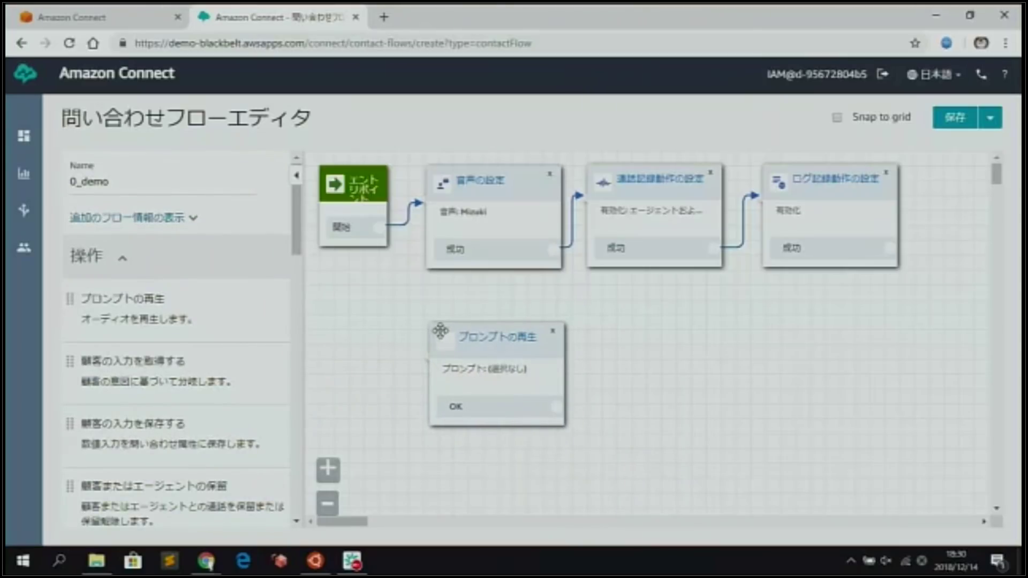
Open the play prompt block's settings and examine the audio prompts available in the prompt library.
left_click(492, 338)
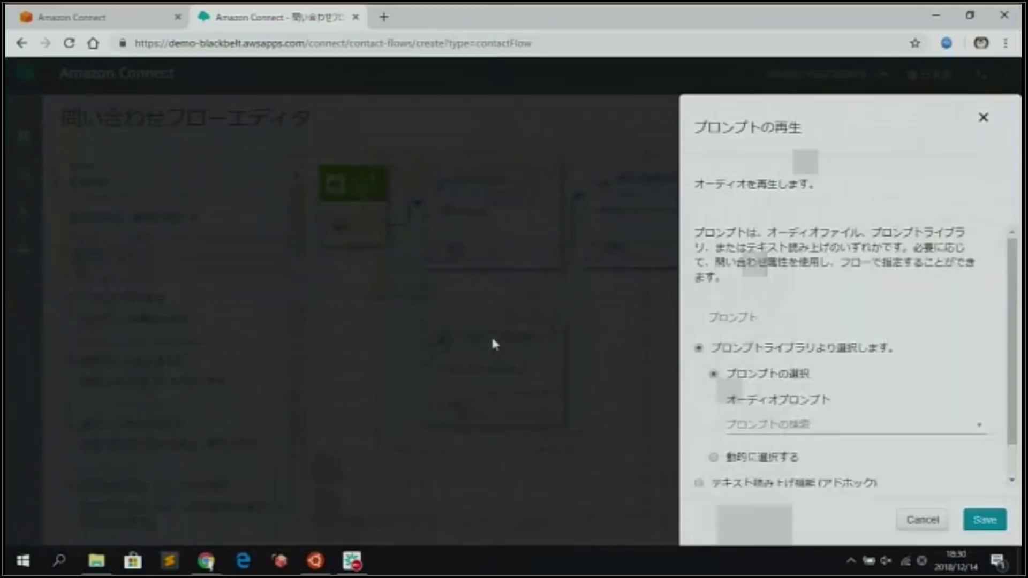
scroll(1013, 289, "down", 1)
scroll(1014, 289, "down", 1)
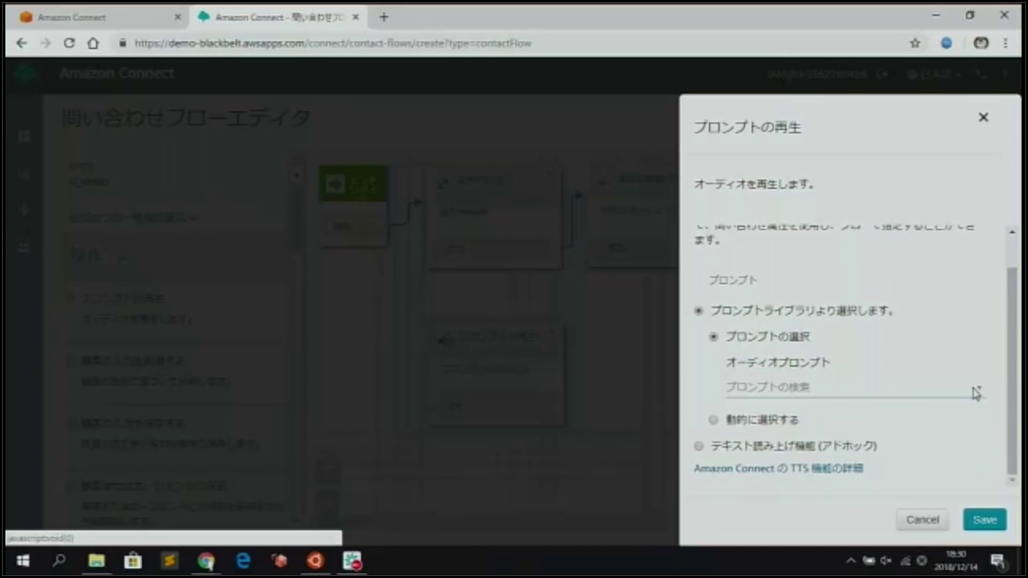
left_click(974, 395)
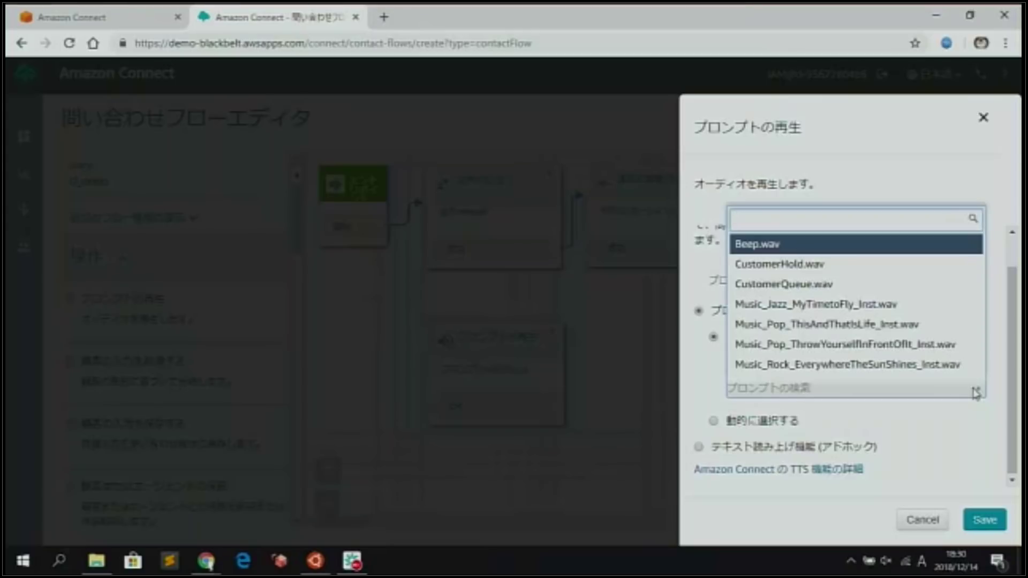
left_click(1000, 388)
left_click(1011, 385)
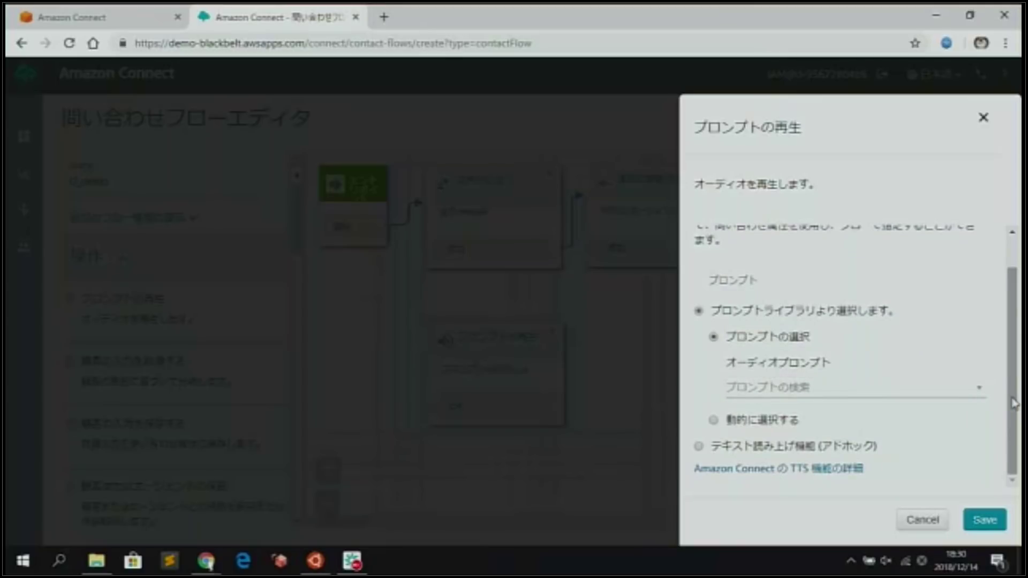
Set the play prompt block to ad hoc text-to-speech with the text お電話ありがとうございます。こちらはAWSです。 and save it.
left_click(700, 446)
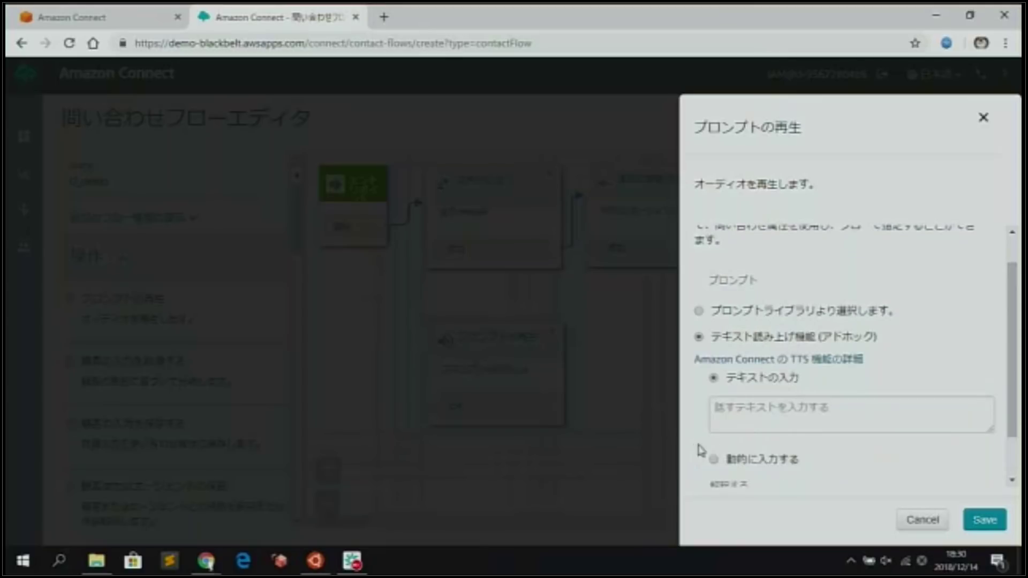
left_click(846, 413)
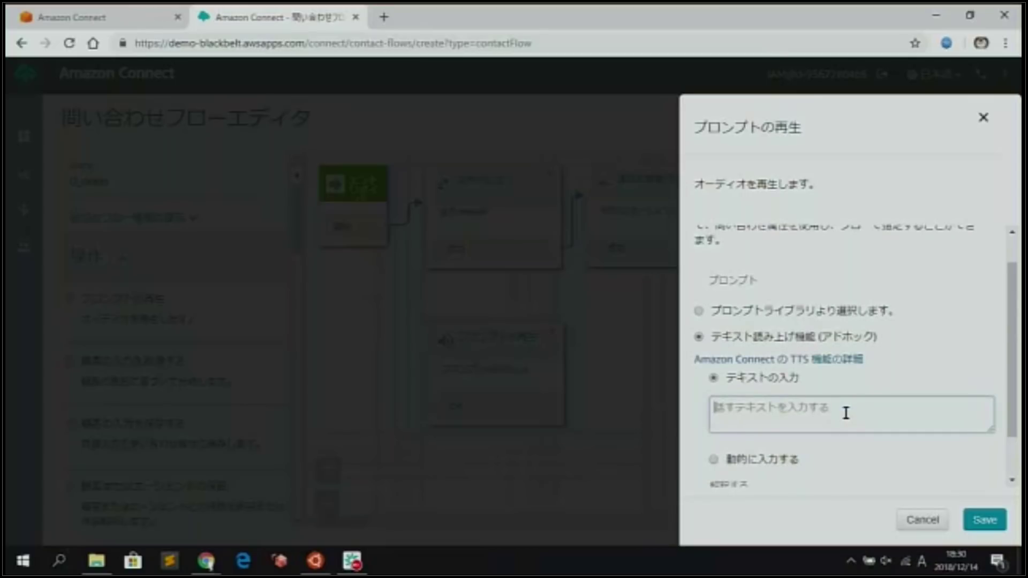
type("yu")
key("BackSpace")
key("Zenkaku_Hankaku")
type("oden")
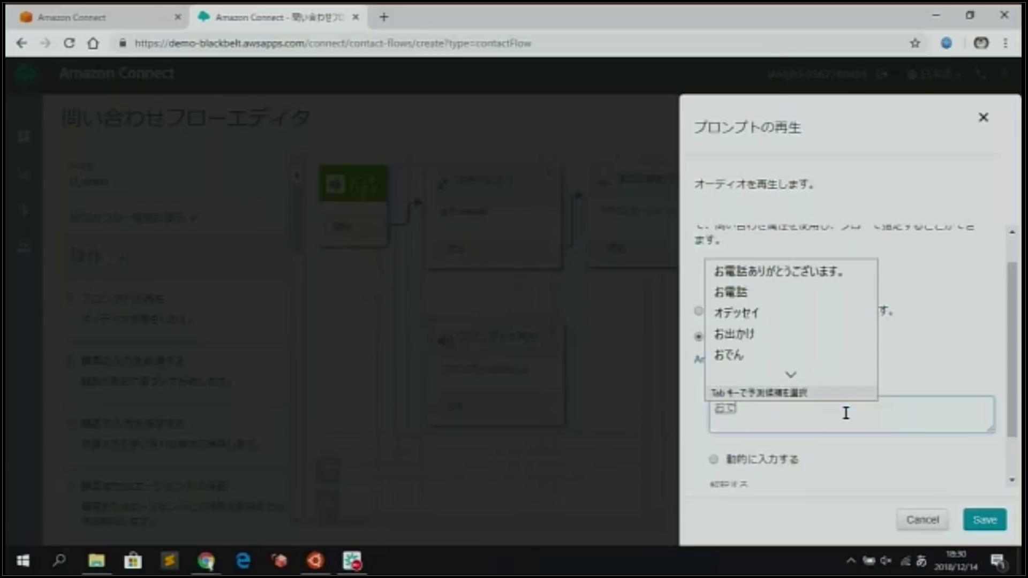
key("Tab")
key("Return")
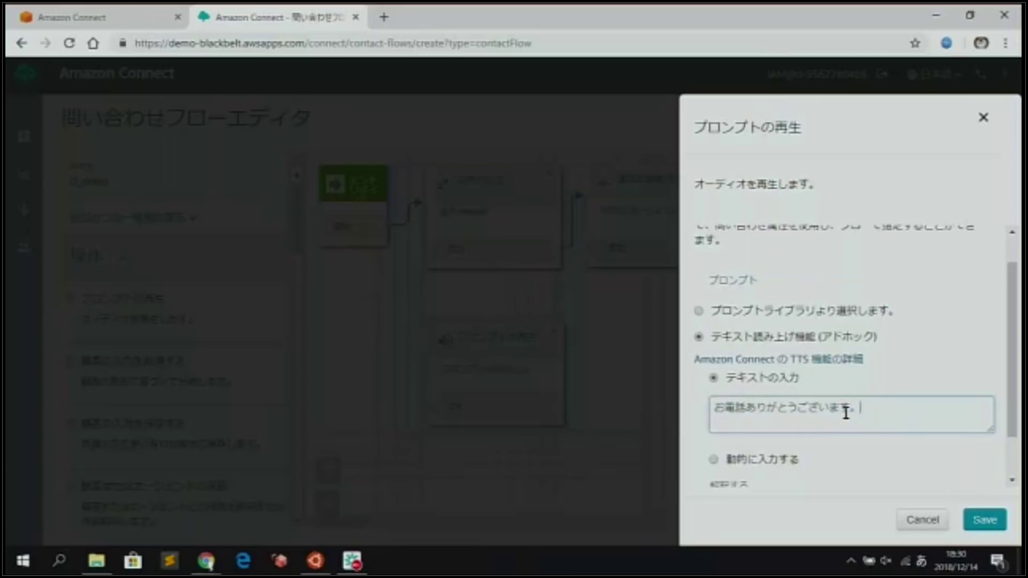
type("kochira")
key("Tab")
key("Return")
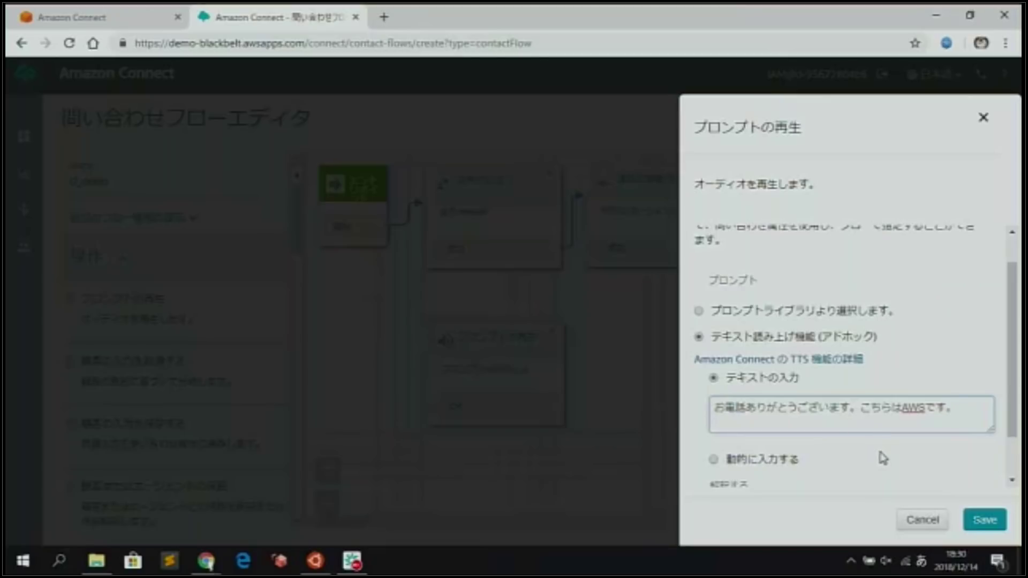
left_click(983, 521)
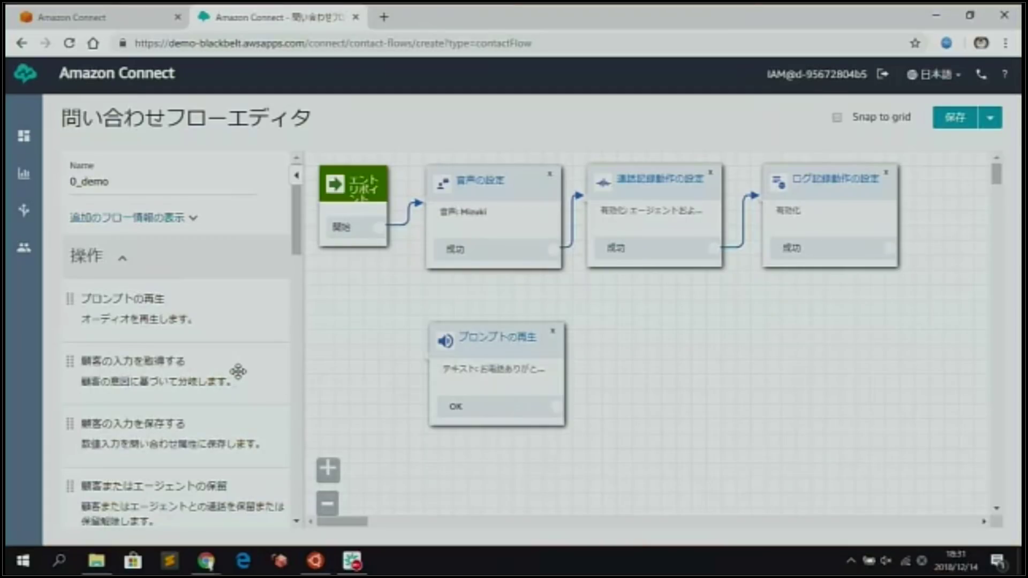
Add a get customer input block (顧客の入力を取得する) beside the play prompt block and set its prompt to ad hoc text-to-speech.
left_click_drag(238, 371, 608, 330)
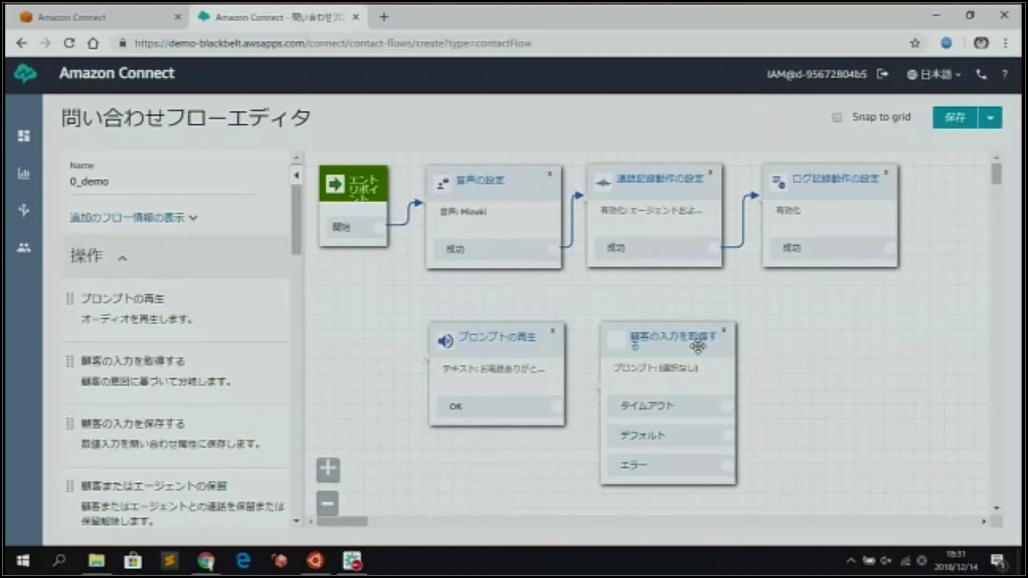
left_click(677, 342)
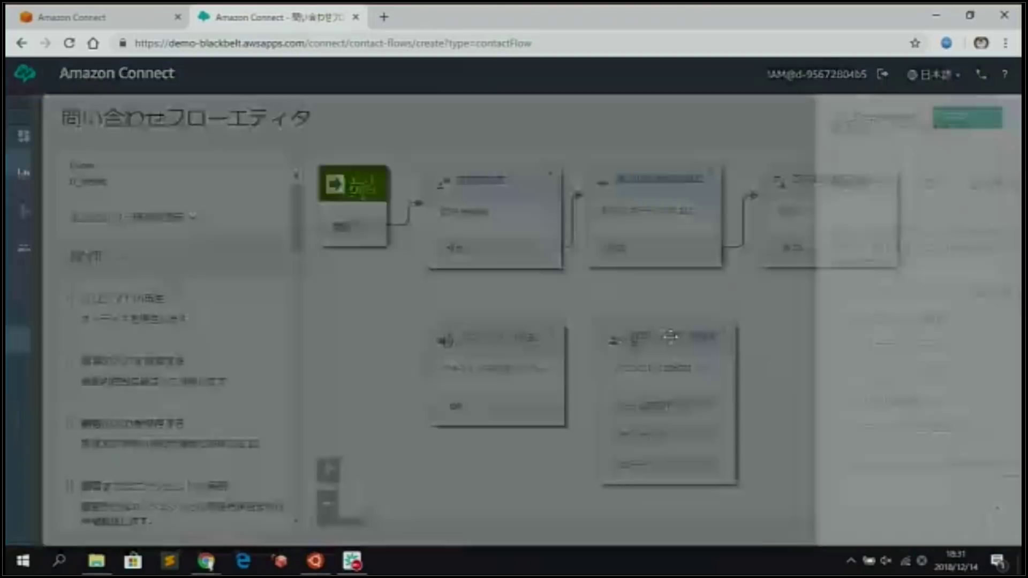
left_click_drag(1012, 259, 1015, 293)
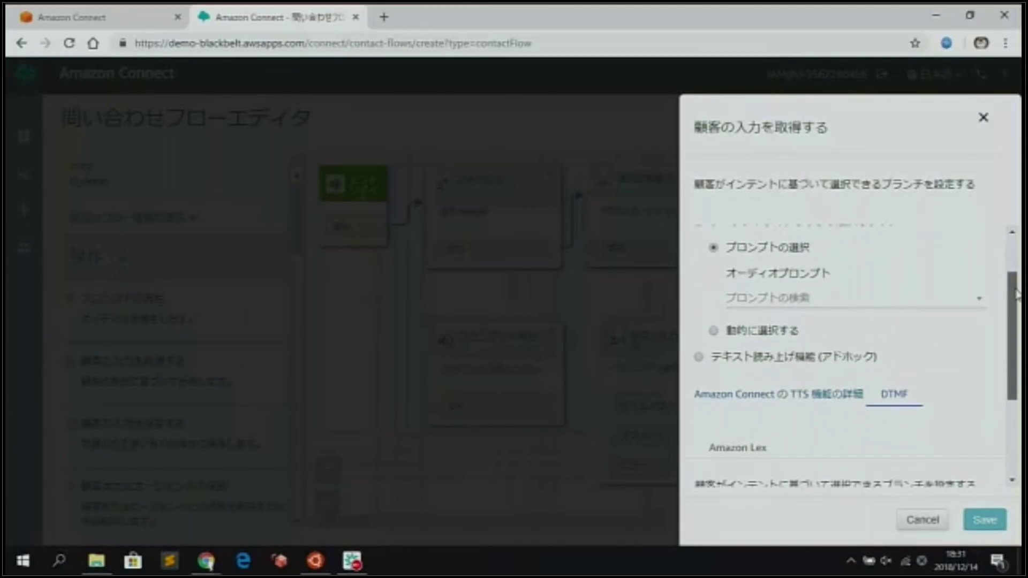
left_click_drag(1016, 293, 1015, 357)
scroll(1015, 358, "up", 2)
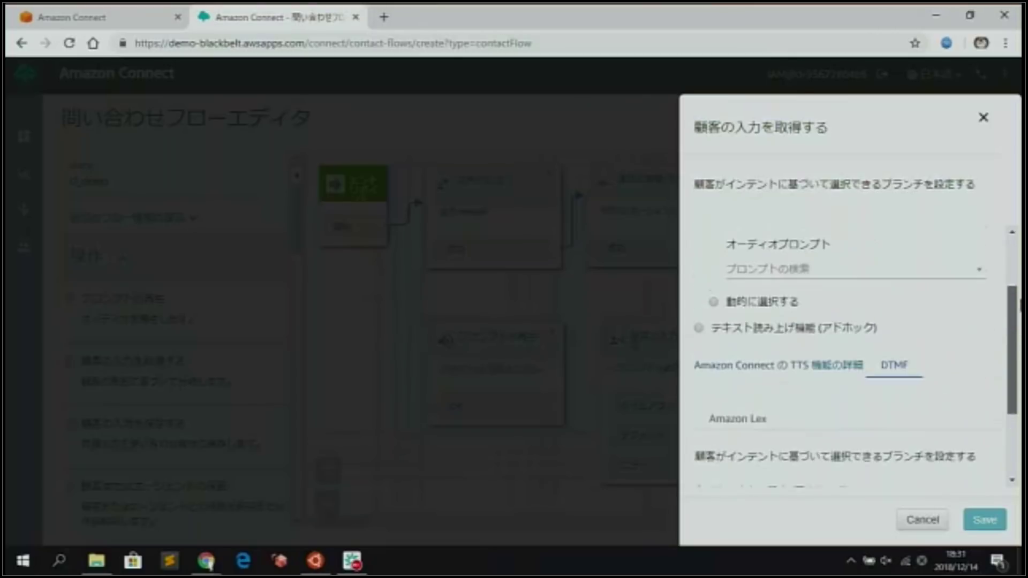
left_click(712, 343)
left_click(813, 396)
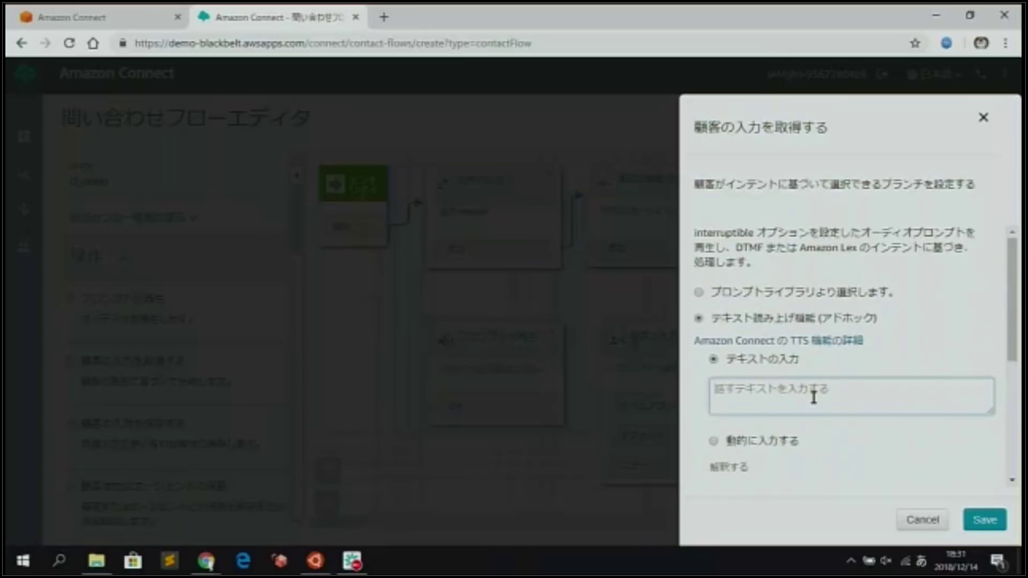
Enter 掃除機に関するお問い合わせは１を、 as the first part of the customer input prompt.
type("sou")
key("Down")
key("Down")
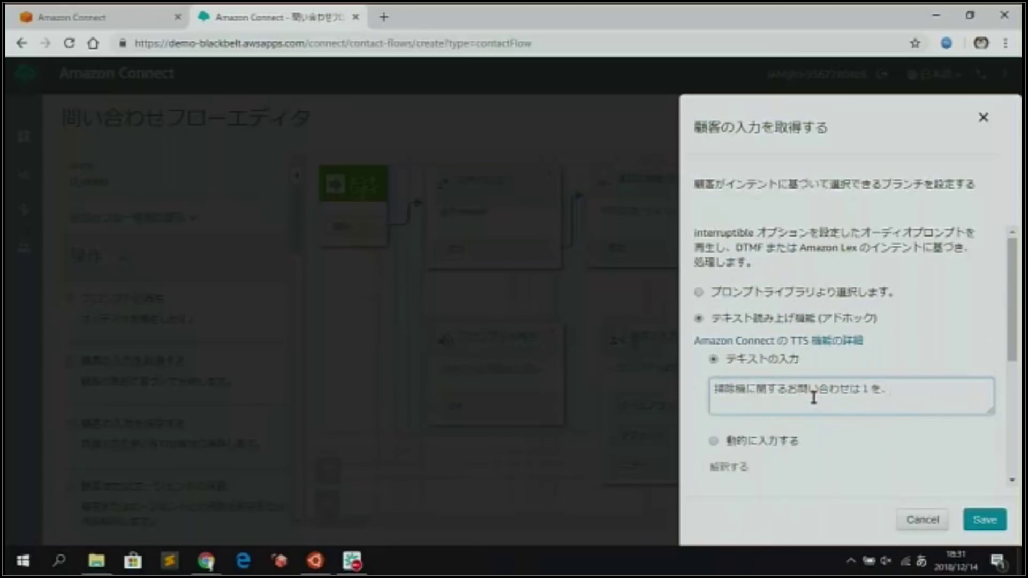
type("ka")
key("Tab")
key("Tab")
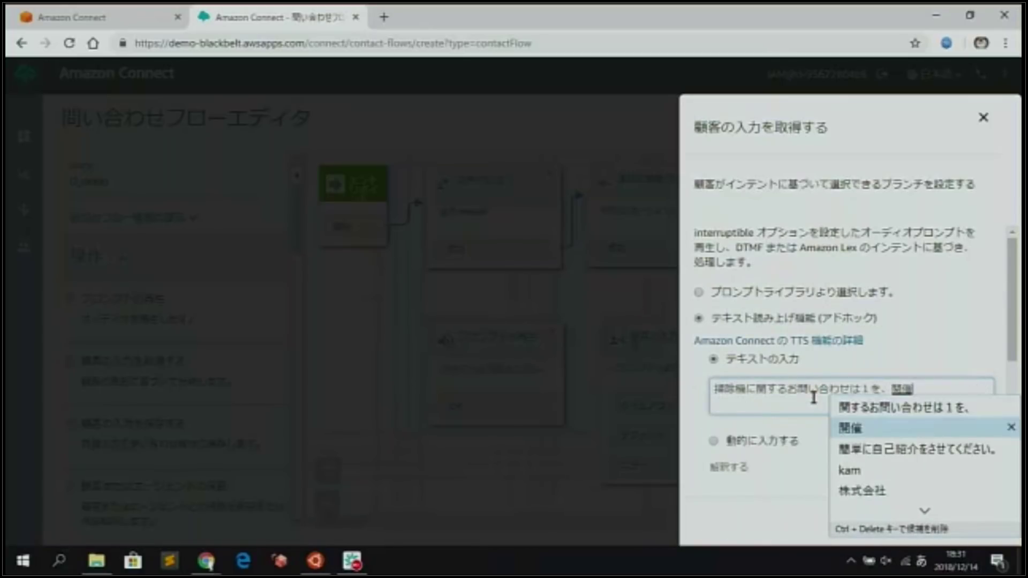
key("Escape")
key("BackSpace")
key("BackSpace")
Complete the customer input prompt with カメラに関するお問い合わせは２を押してください。.
type("kamera")
key("Tab")
key("Return")
type("gansuru")
key("Tab")
key("Return")
key("Left")
key("Left")
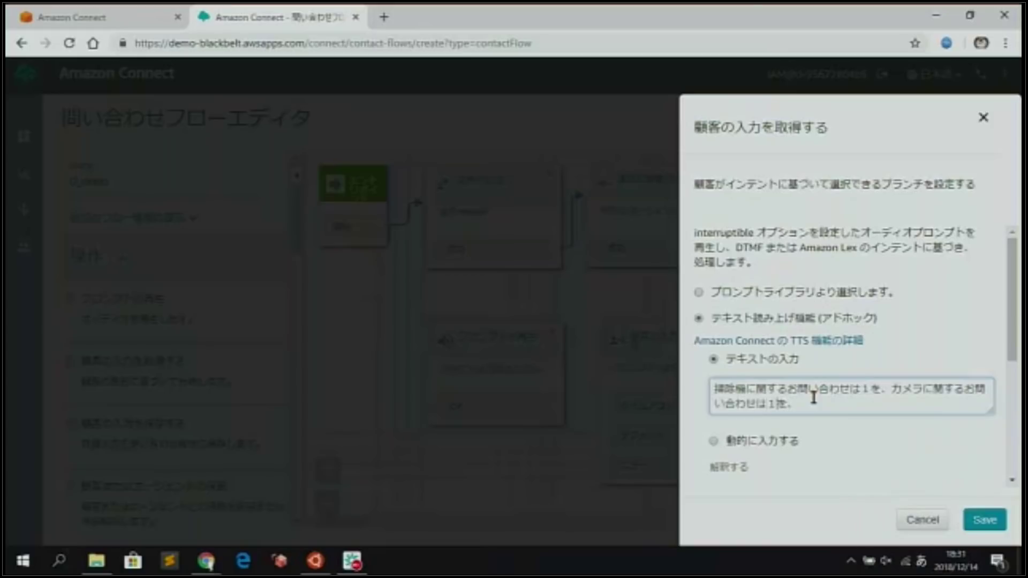
key("BackSpace")
type("2osi")
key("Tab")
key("Tab")
key("Return")
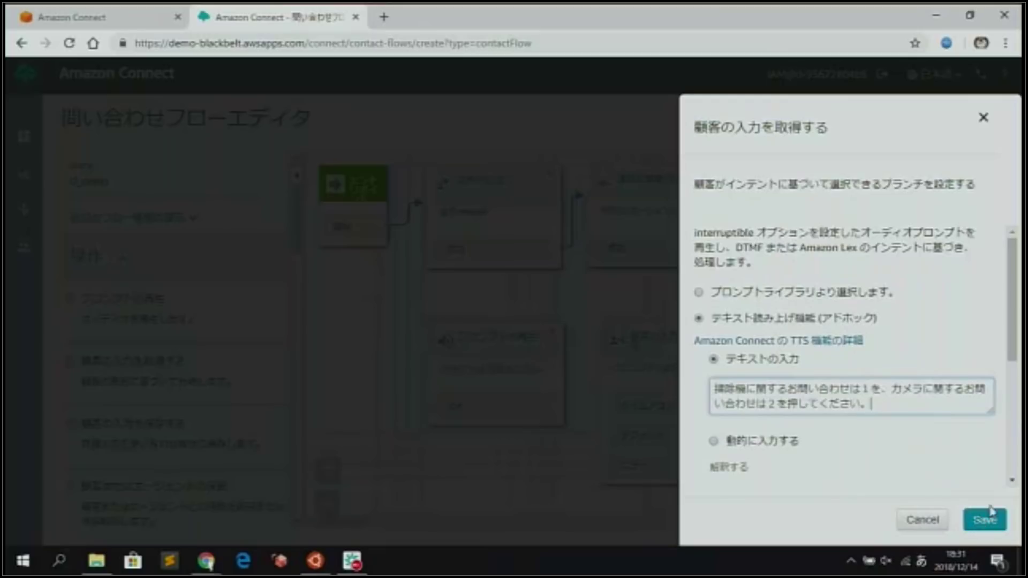
Add a DTMF condition with option 1 to the customer input block, keeping the 5-second timeout.
left_click(1012, 480)
scroll(1012, 480, "down", 3)
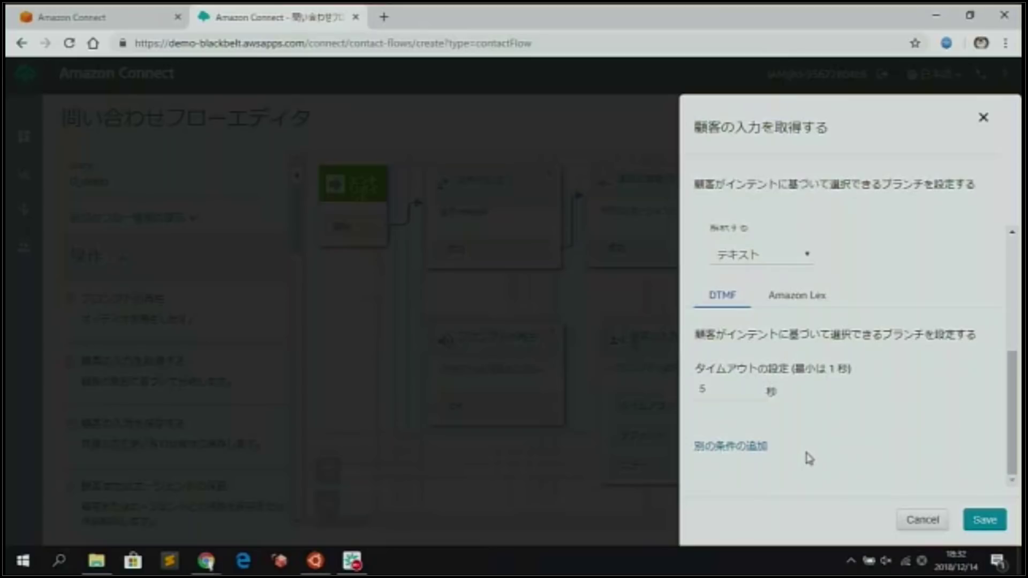
left_click(736, 446)
left_click(736, 479)
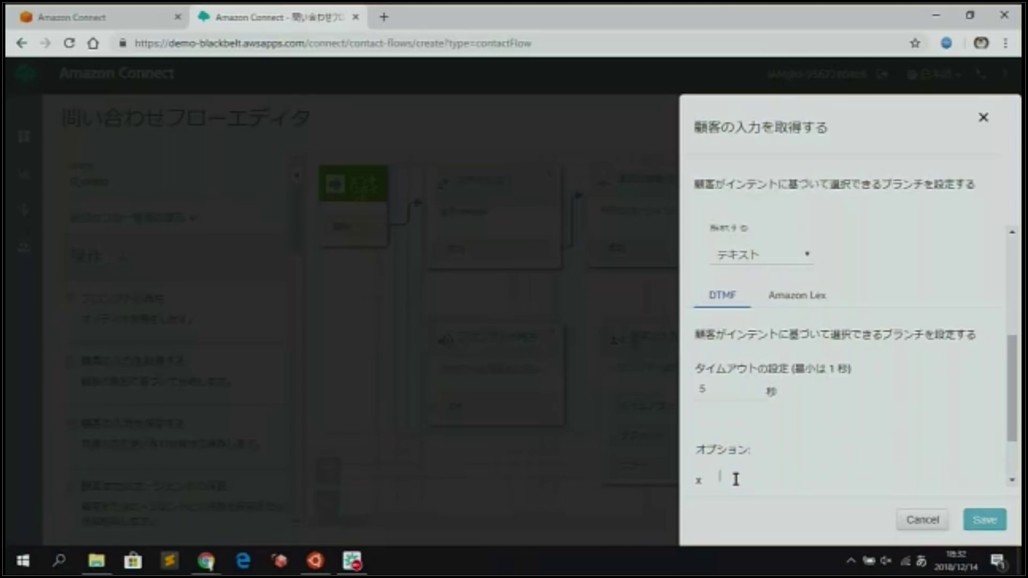
type("1")
key("Return")
key("Zenkaku_Hankaku")
Add a second DTMF condition with option 2 and save the customer input block.
scroll(745, 478, "down", 2)
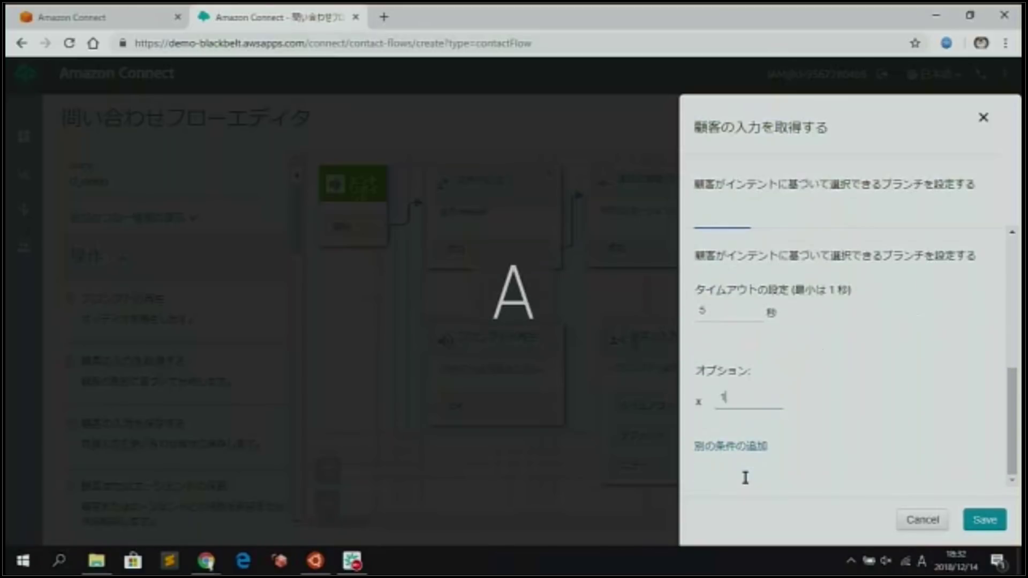
left_click(747, 474)
left_click(727, 473)
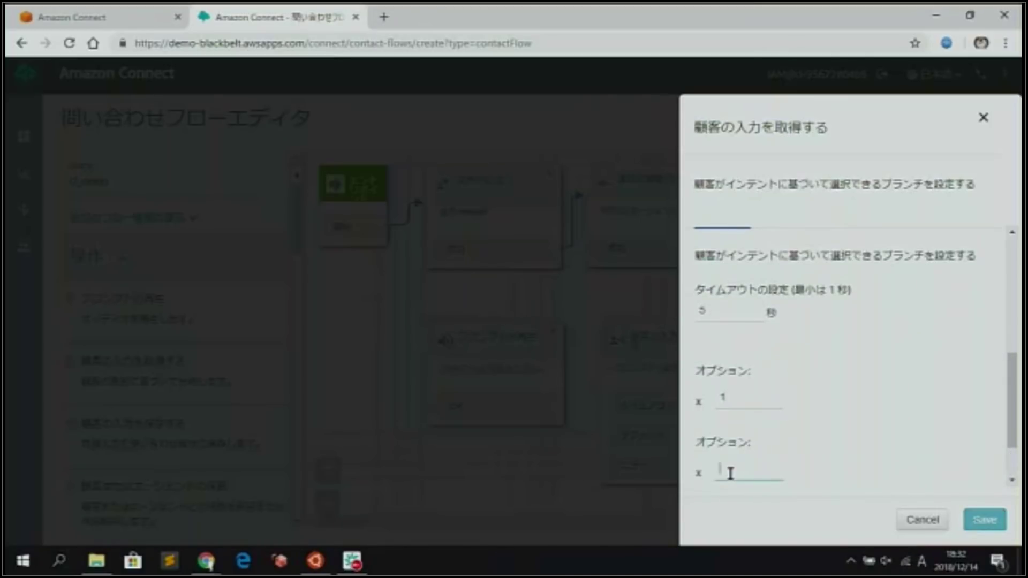
type("2")
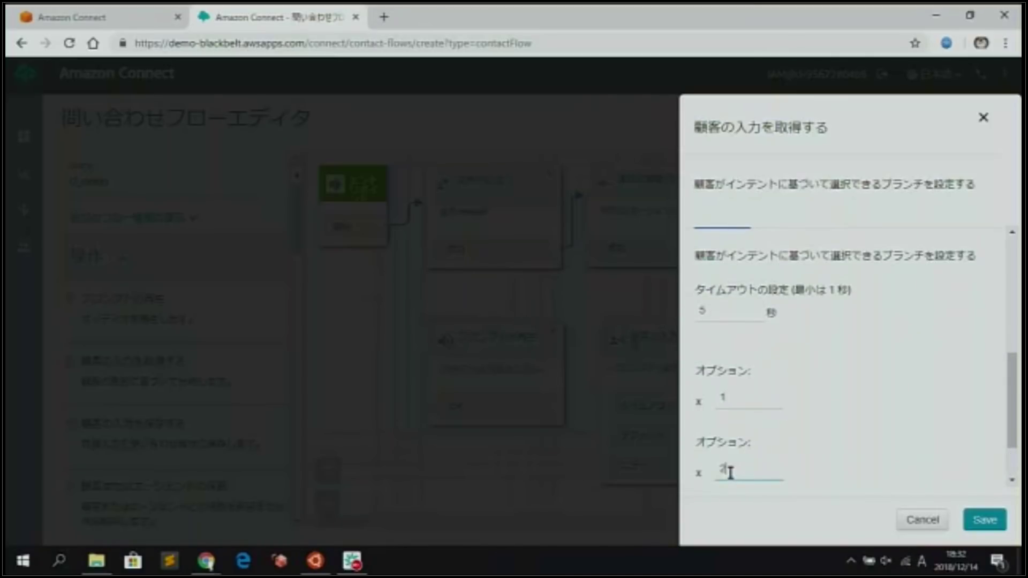
left_click(980, 521)
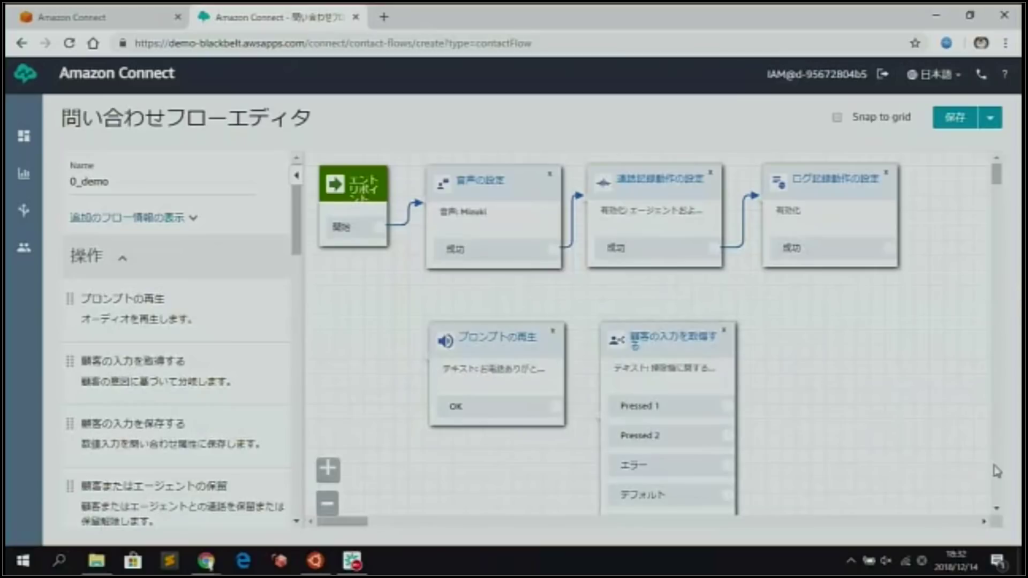
Add two set queue blocks (キューの設定), one above the other, beside the customer input block.
left_click(997, 509)
scroll(996, 508, "down", 3)
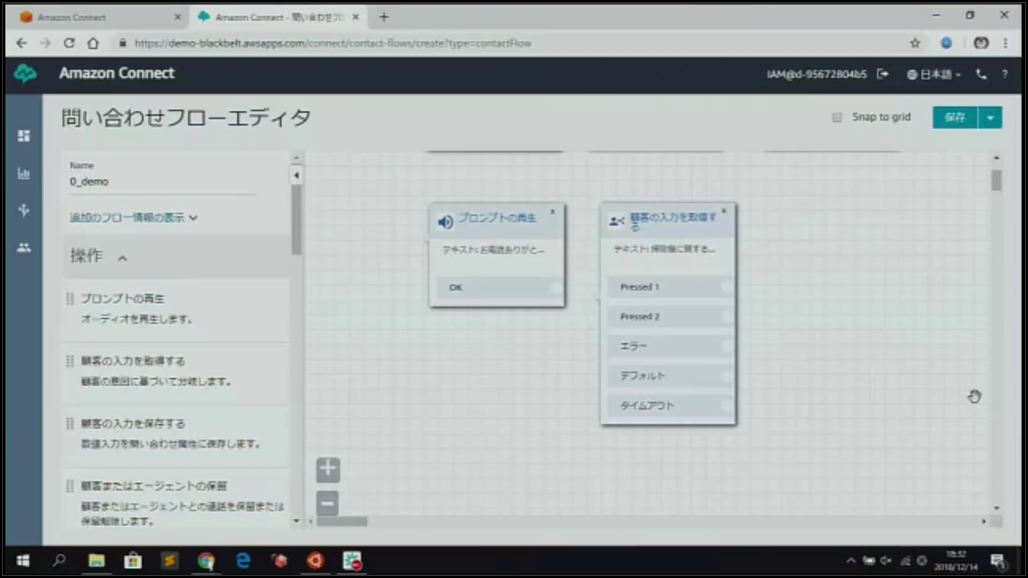
left_click(221, 269)
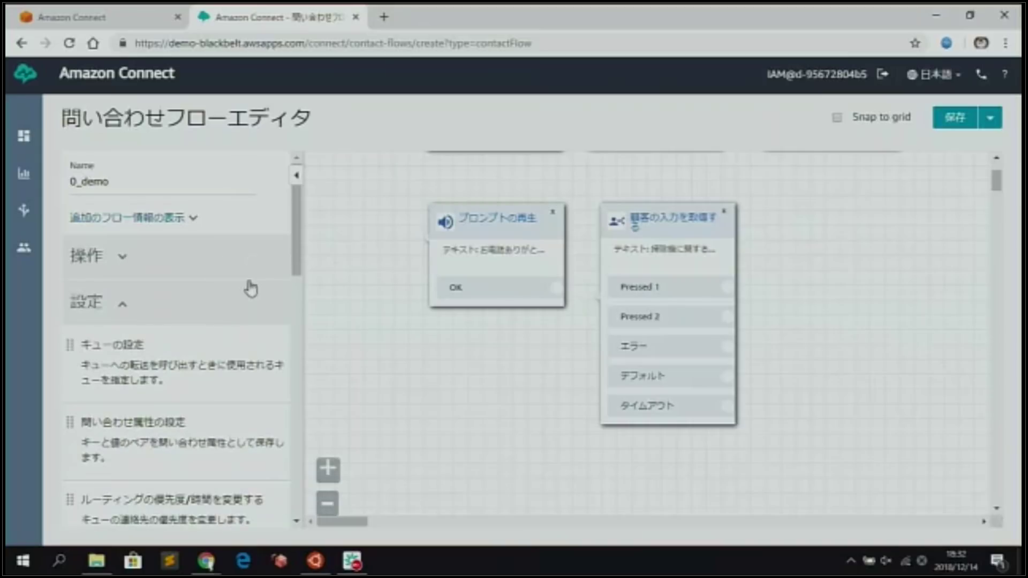
left_click_drag(183, 378, 790, 270)
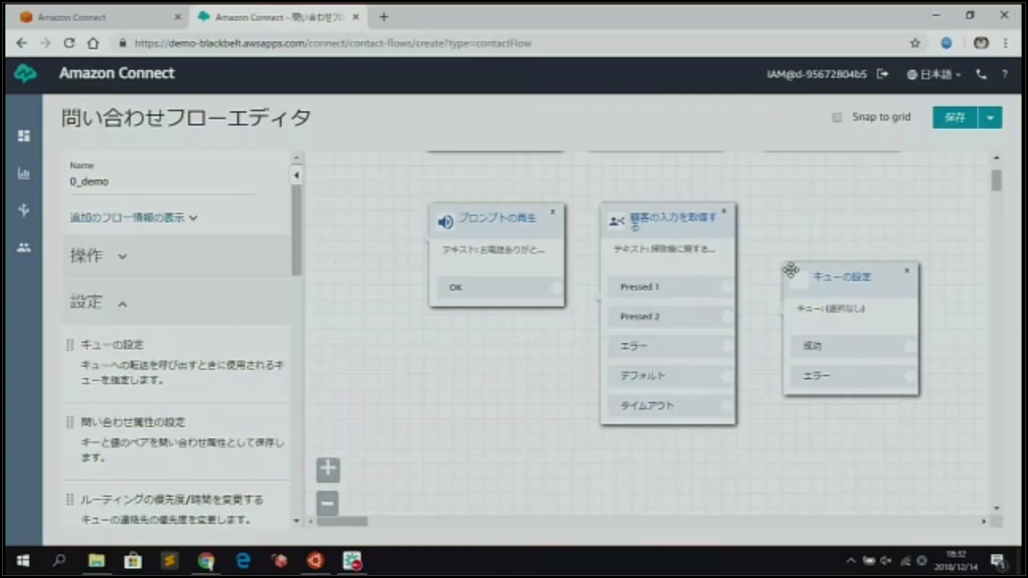
left_click_drag(832, 278, 845, 215)
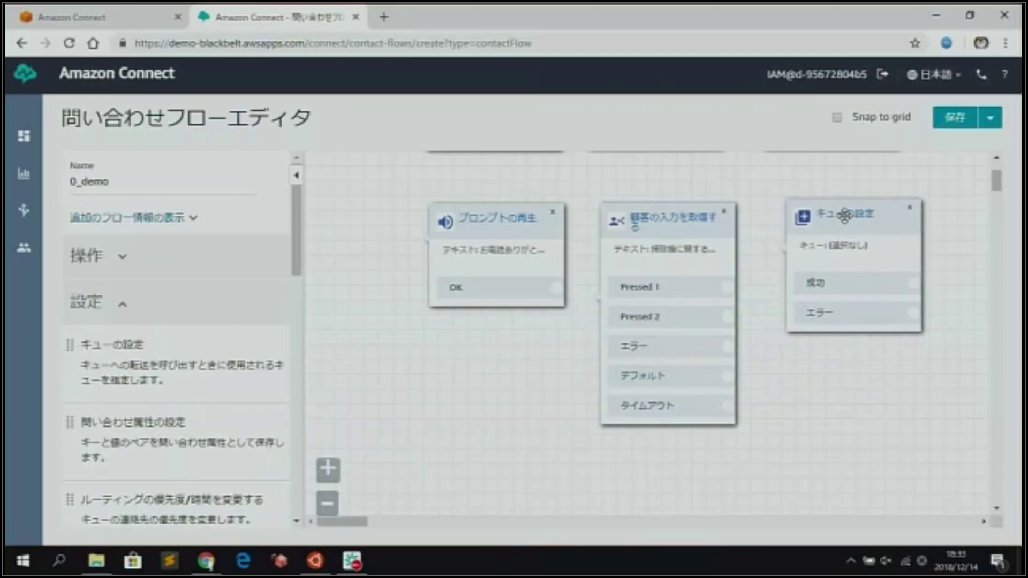
left_click_drag(167, 360, 794, 366)
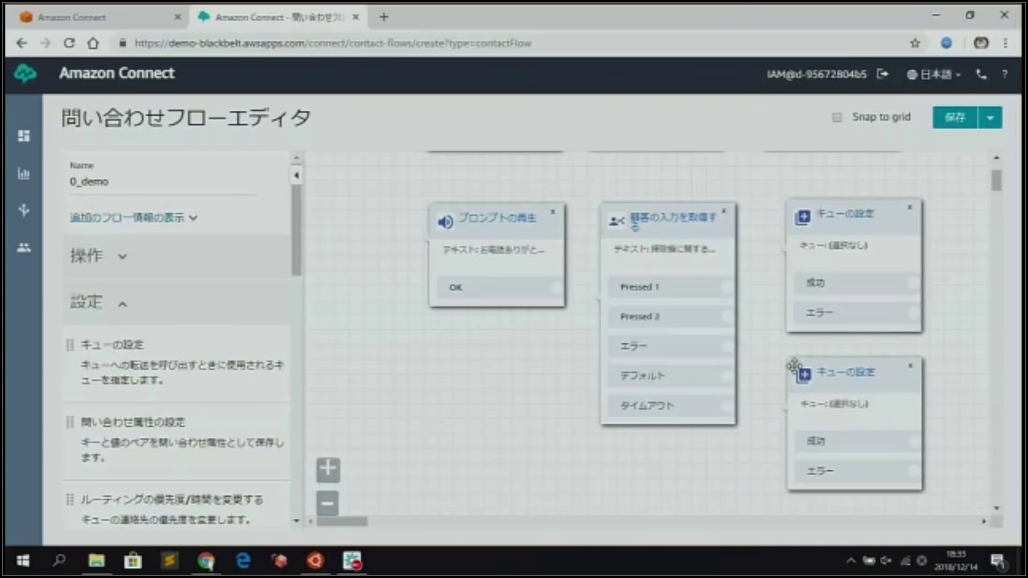
Set the upper queue block to the Cleaner queue and save it.
left_click(865, 217)
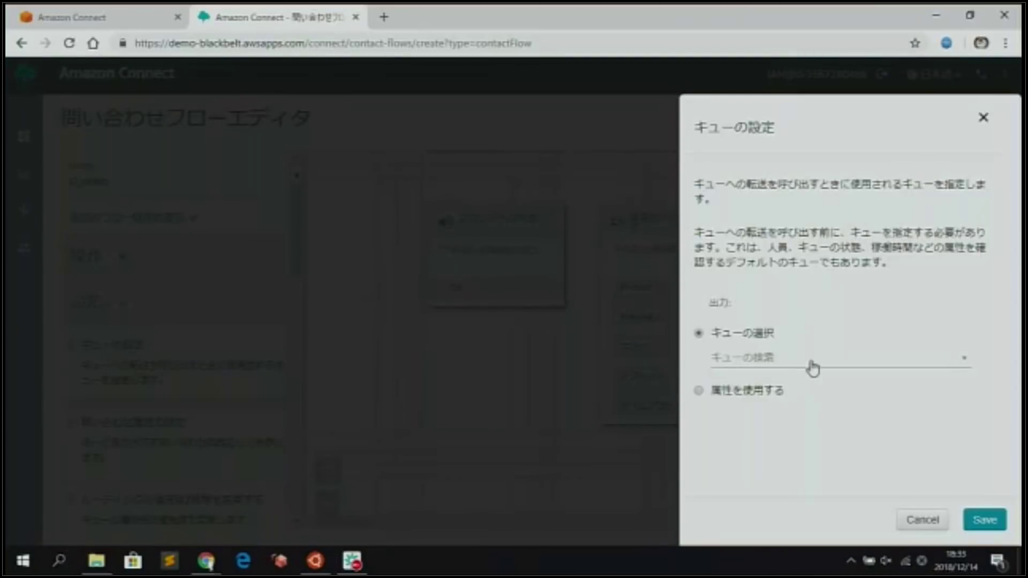
left_click(812, 364)
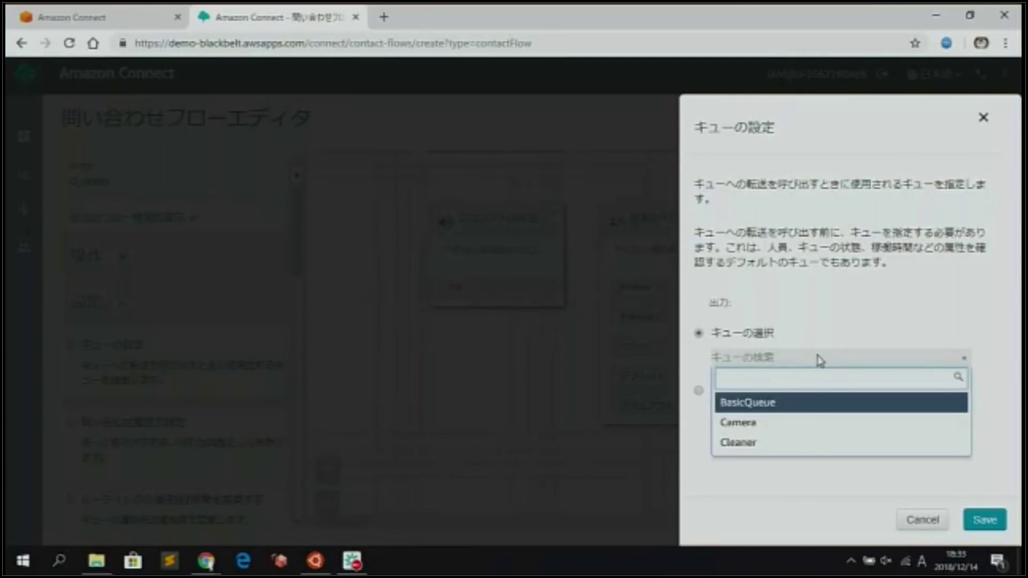
left_click(856, 442)
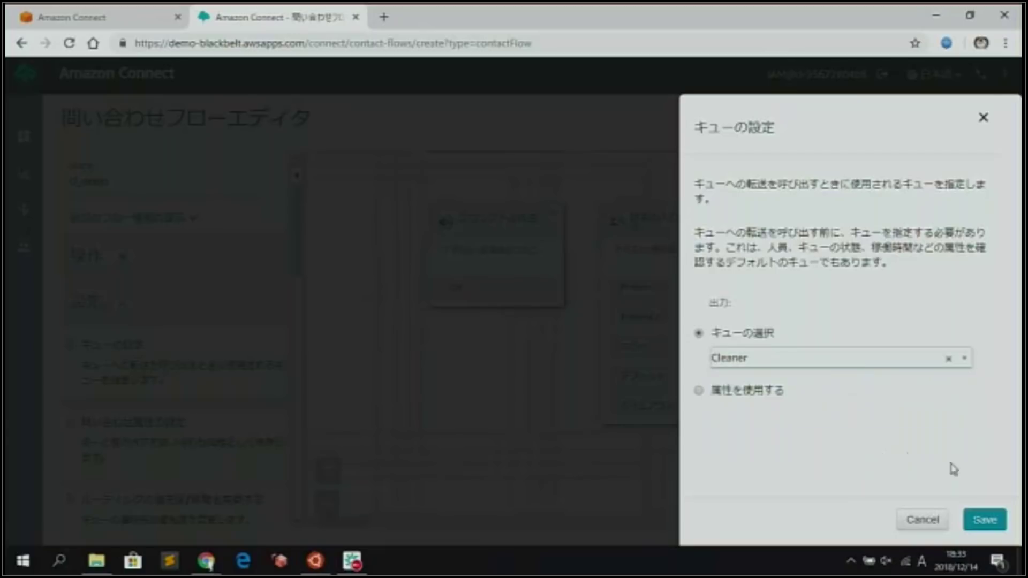
left_click(984, 520)
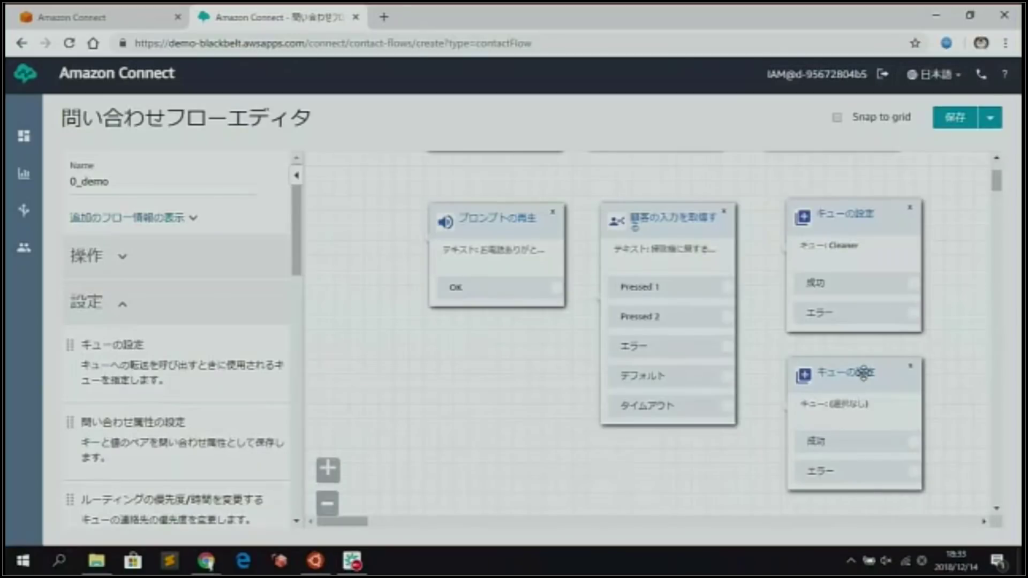
Set the lower queue block to the Camera queue and save it.
left_click(863, 373)
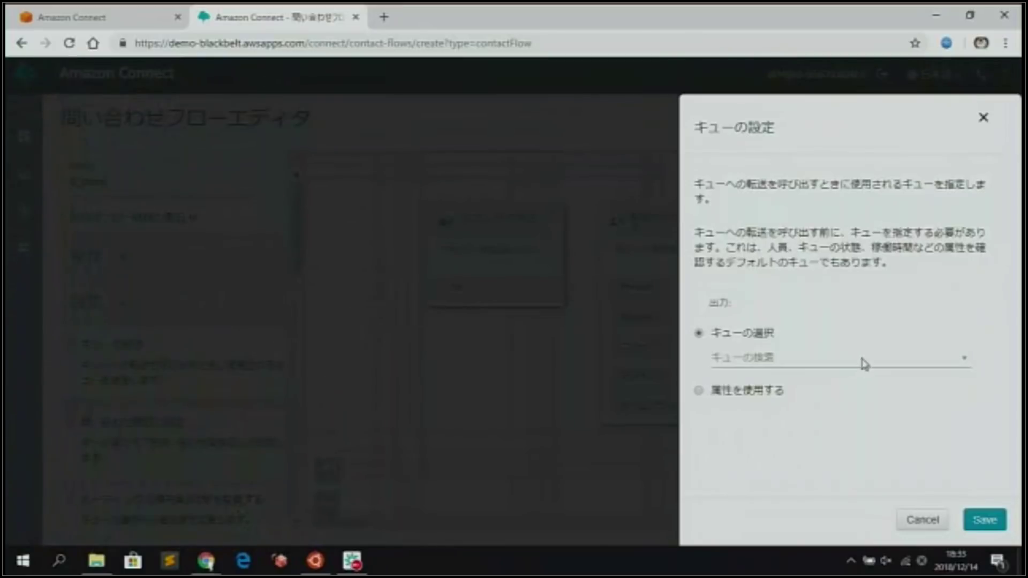
left_click(862, 359)
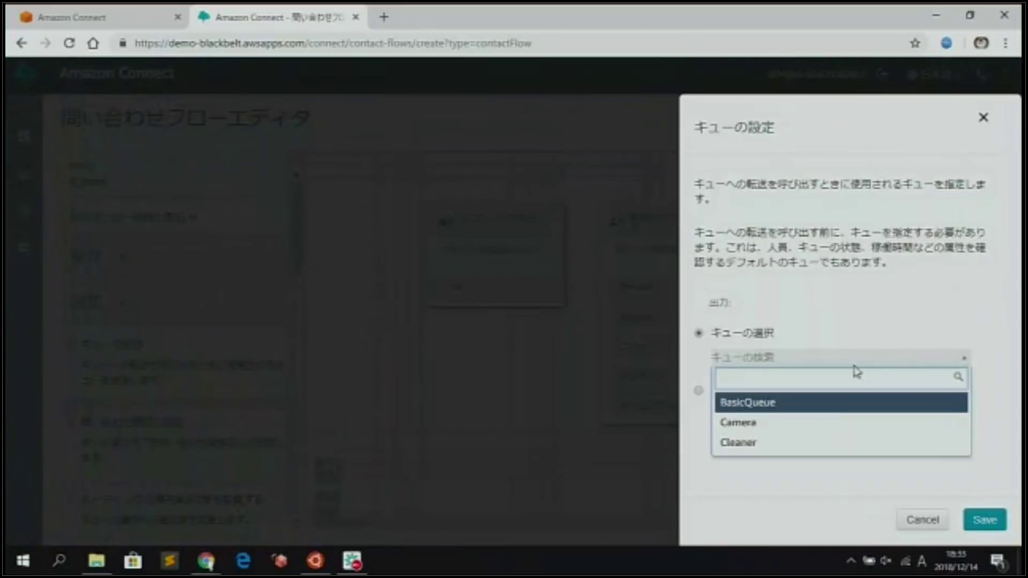
left_click(830, 422)
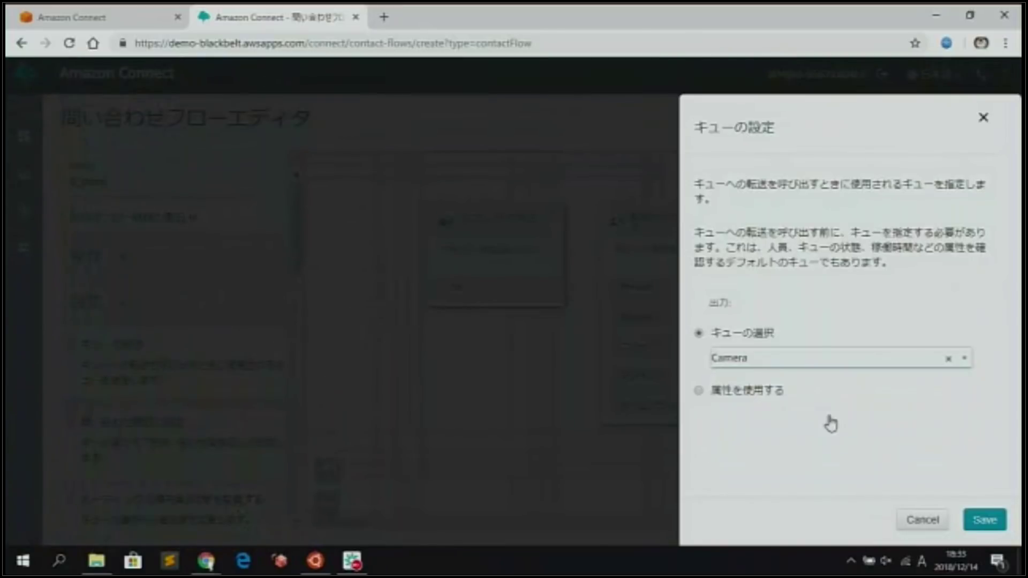
left_click(982, 520)
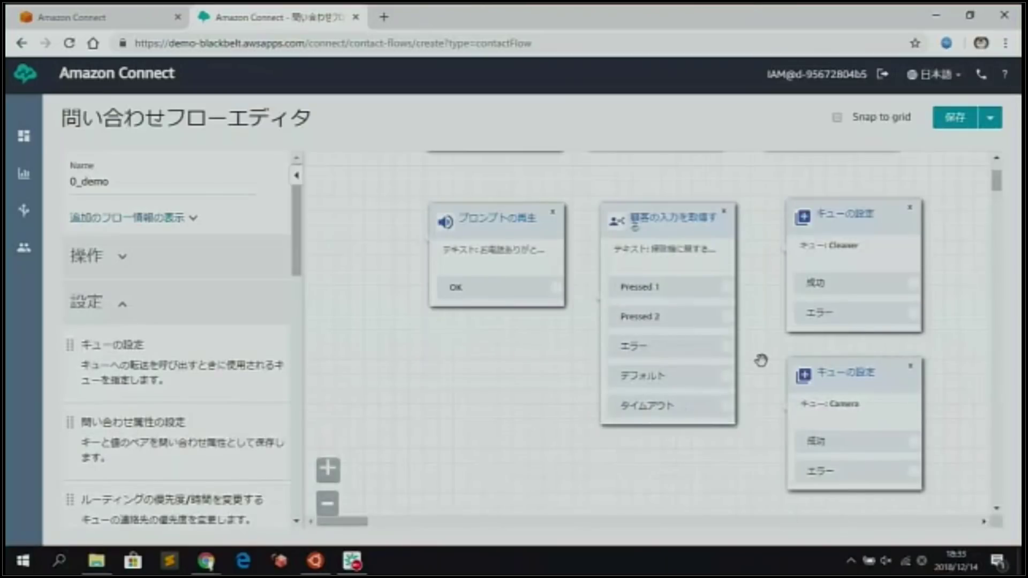
Connect the logging, play prompt and customer input blocks in sequence, and route Pressed 1 to the Cleaner queue and Pressed 2 to Camera.
left_click_drag(734, 285, 740, 274)
left_click_drag(732, 316, 766, 399)
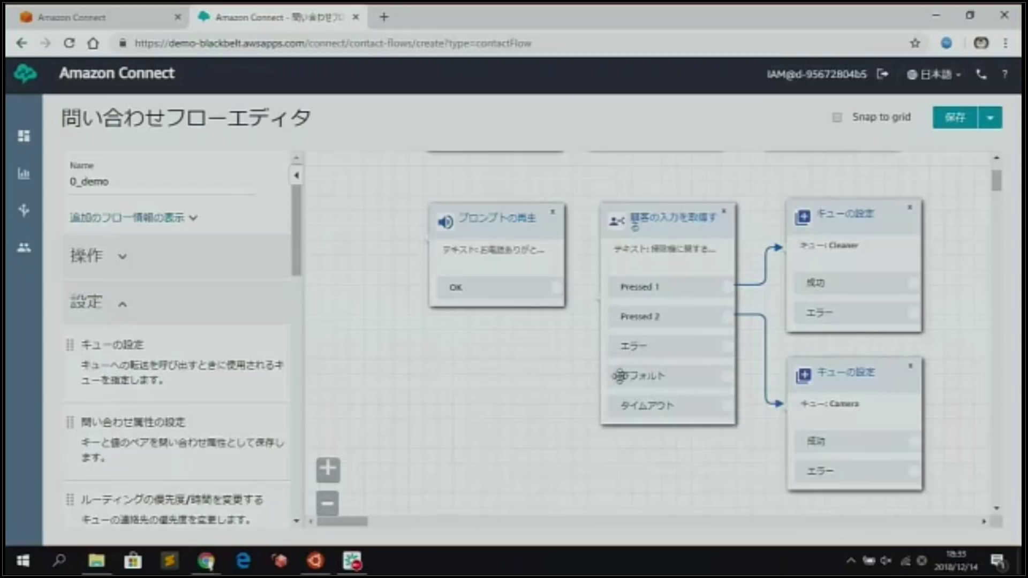
left_click_drag(556, 286, 598, 298)
left_click_drag(997, 177, 997, 166)
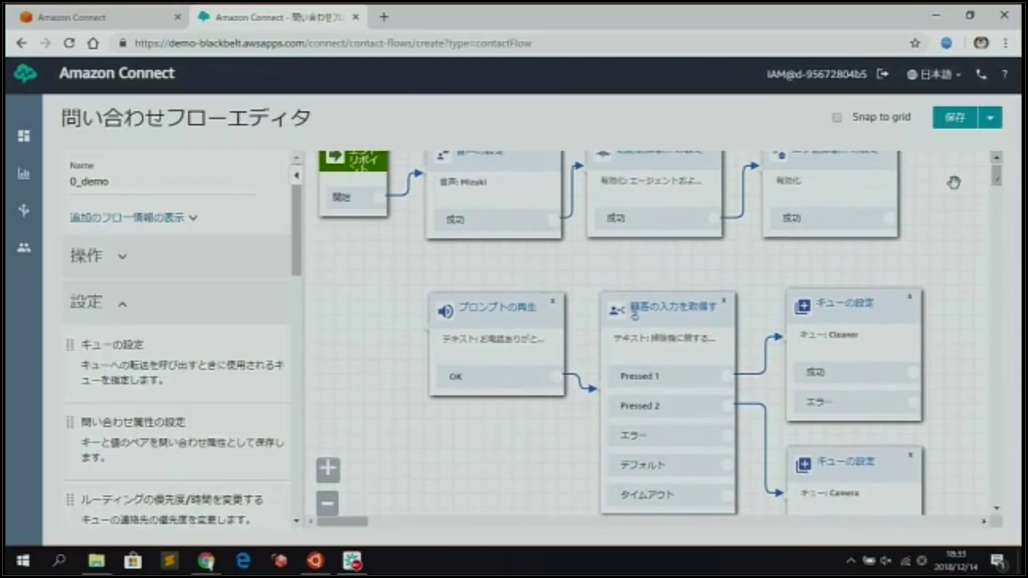
left_click_drag(889, 218, 424, 322)
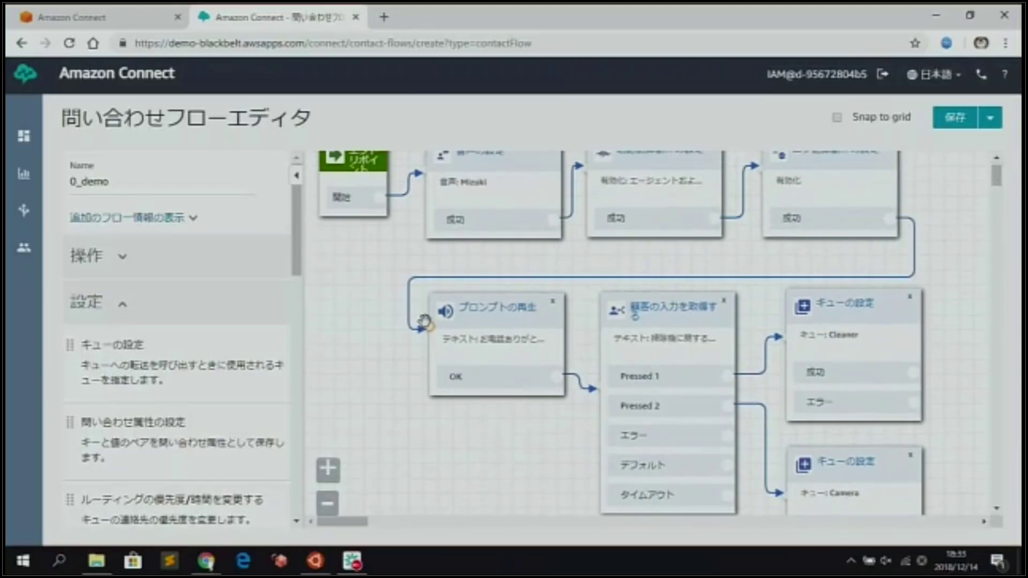
Add a set customer queue flow block (顧客キューフローの設定) beside the two queue blocks, midway between them.
left_click(996, 509)
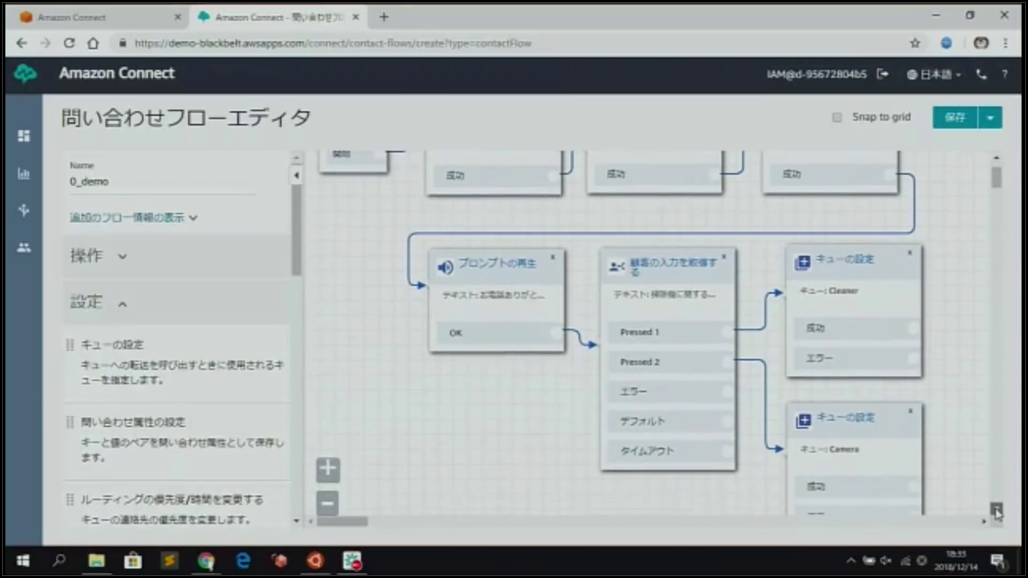
left_click(996, 510)
left_click(997, 510)
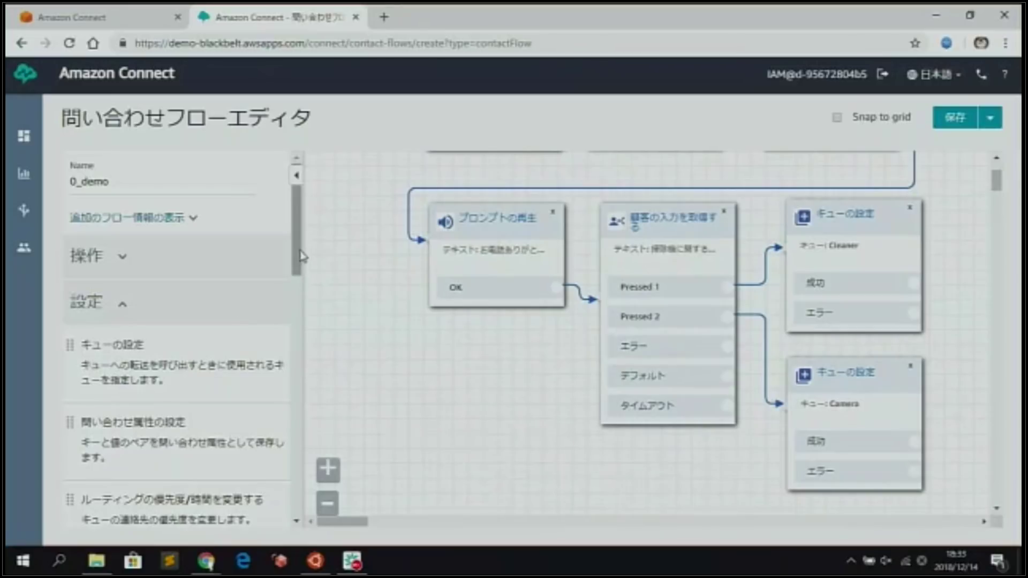
scroll(297, 262, "down", 1)
scroll(207, 395, "down", 10)
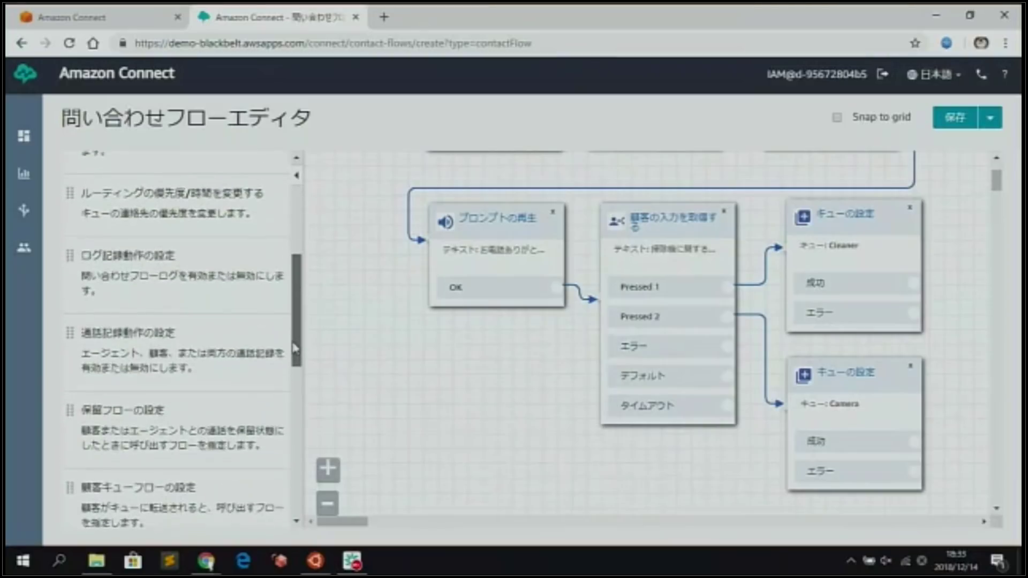
left_click_drag(207, 395, 947, 301)
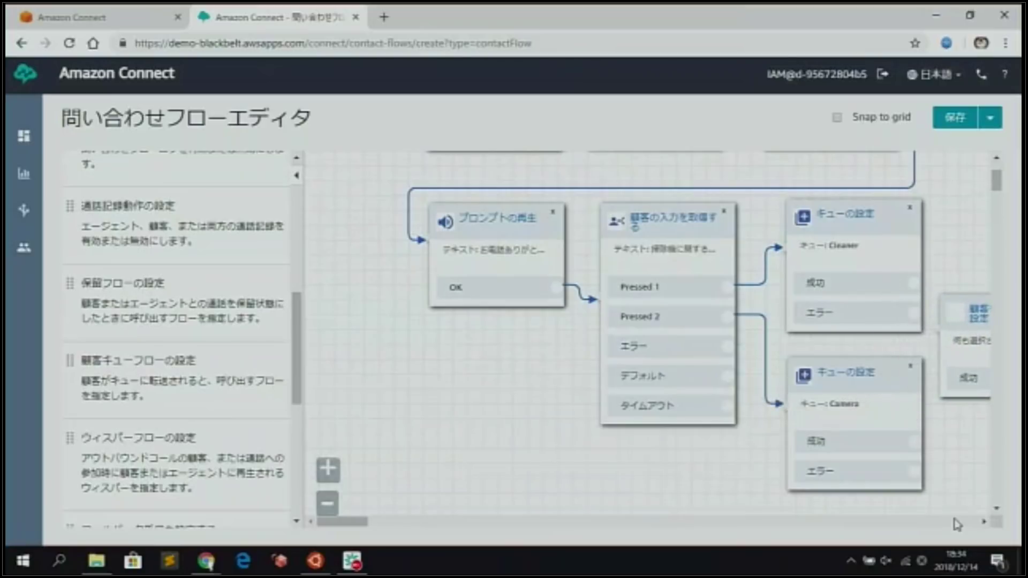
left_click(984, 521)
left_click(984, 521)
left_click_drag(844, 312, 869, 310)
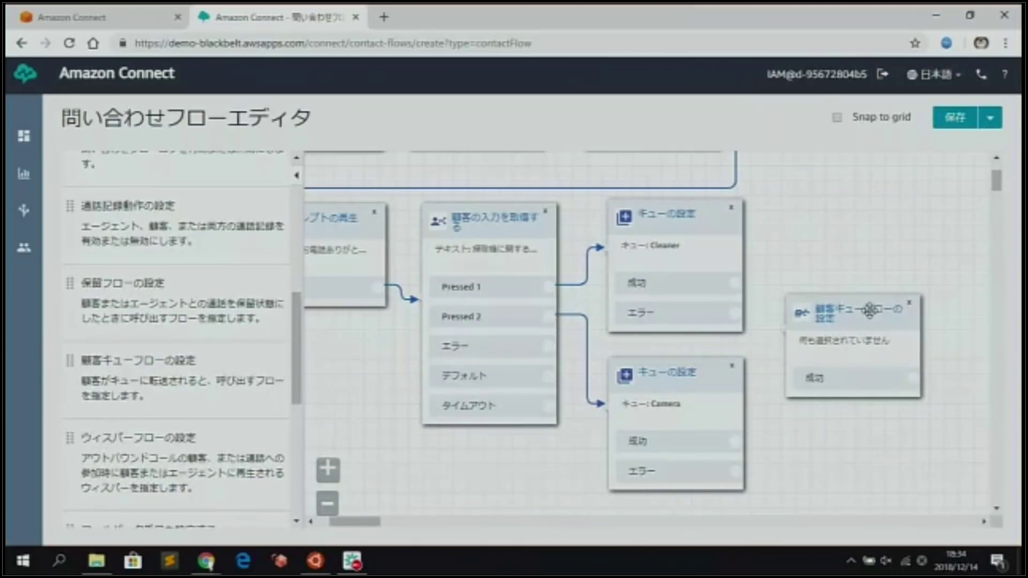
Set the customer queue flow block to Default customer queue, save it, and connect the 成功 outputs of both queue blocks to it.
left_click(868, 310)
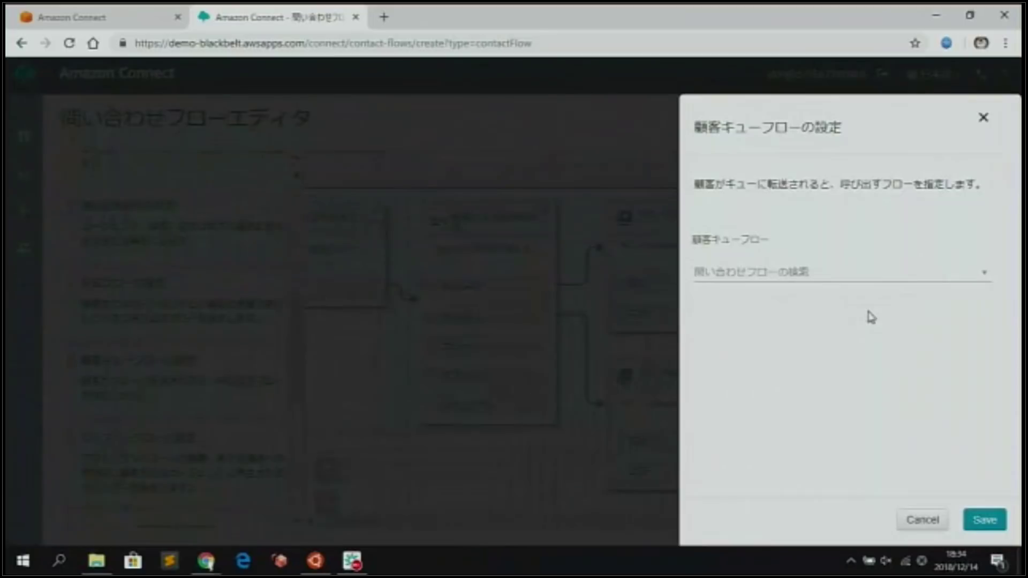
left_click(969, 279)
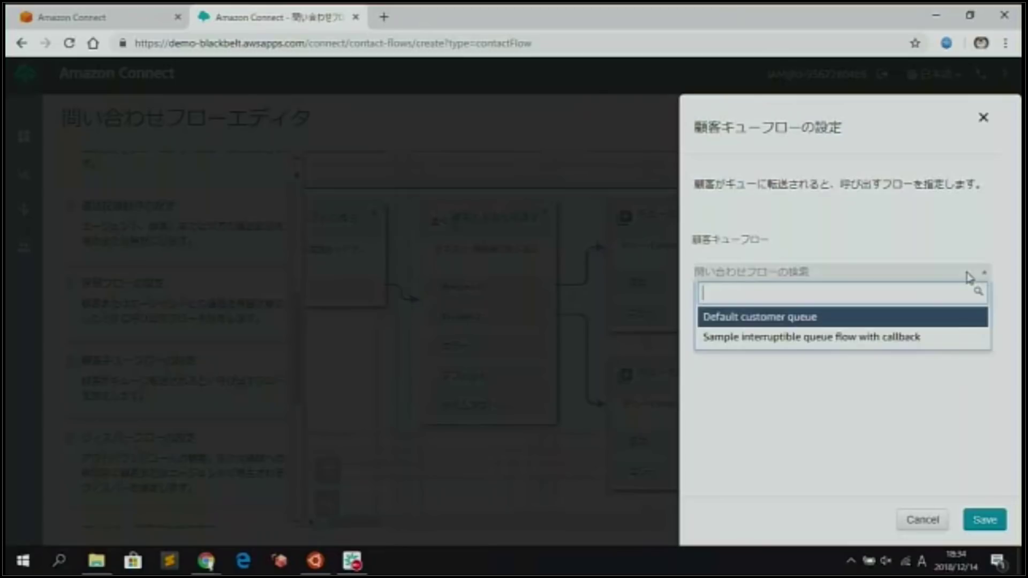
left_click(957, 321)
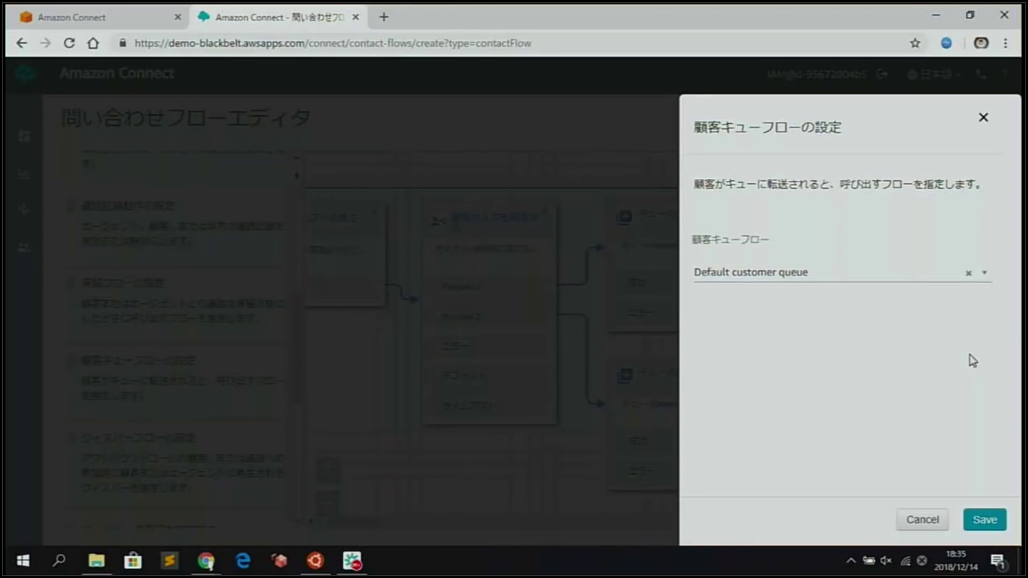
left_click(985, 520)
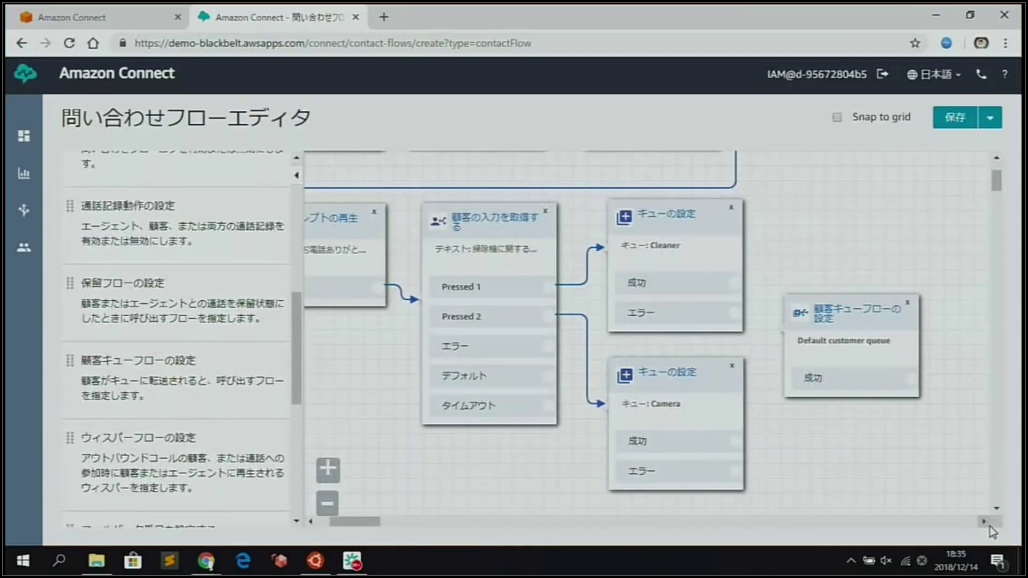
left_click_drag(738, 283, 774, 329)
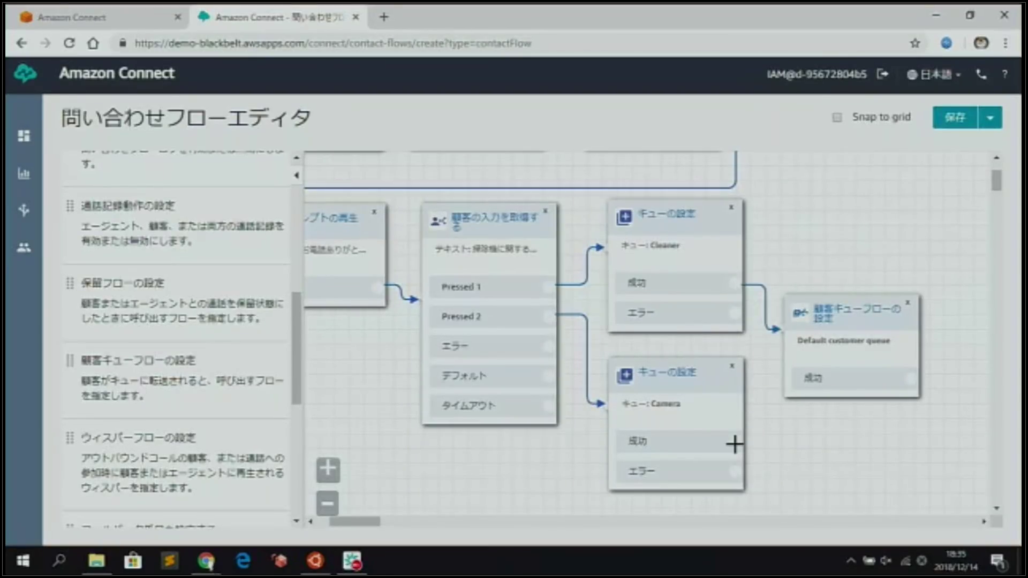
left_click_drag(735, 440, 778, 349)
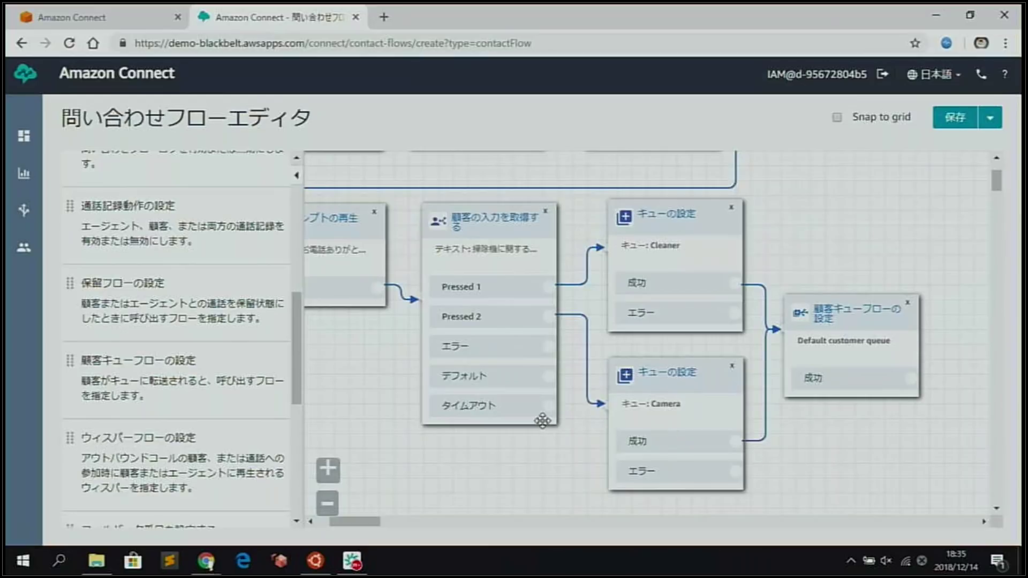
Add a transfer to queue block (キューへ転送) beside the customer queue flow block and connect that block's 成功 output to it.
left_click_drag(298, 399, 309, 491)
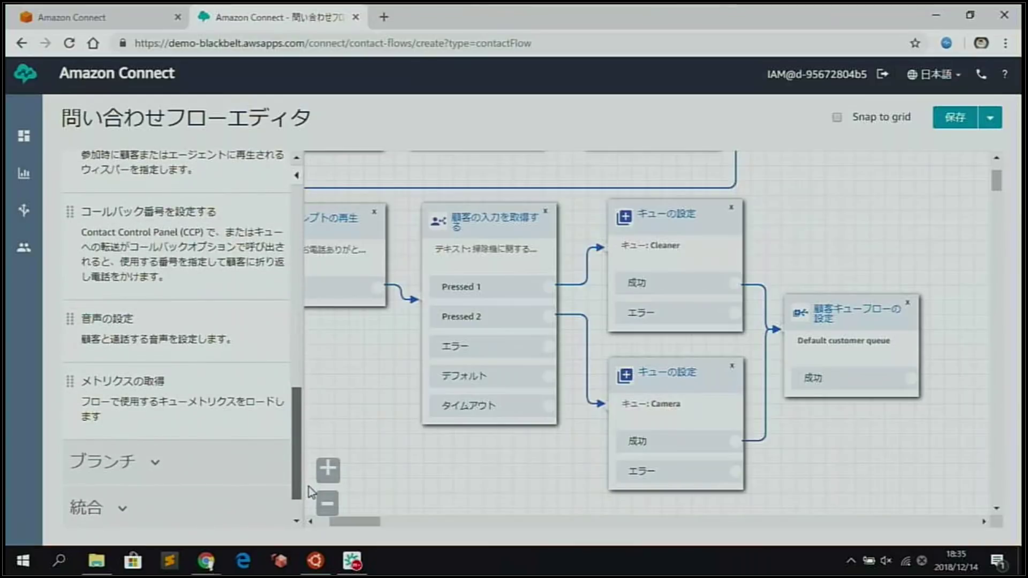
scroll(307, 492, "down", 2)
scroll(285, 488, "up", 3)
scroll(285, 488, "down", 3)
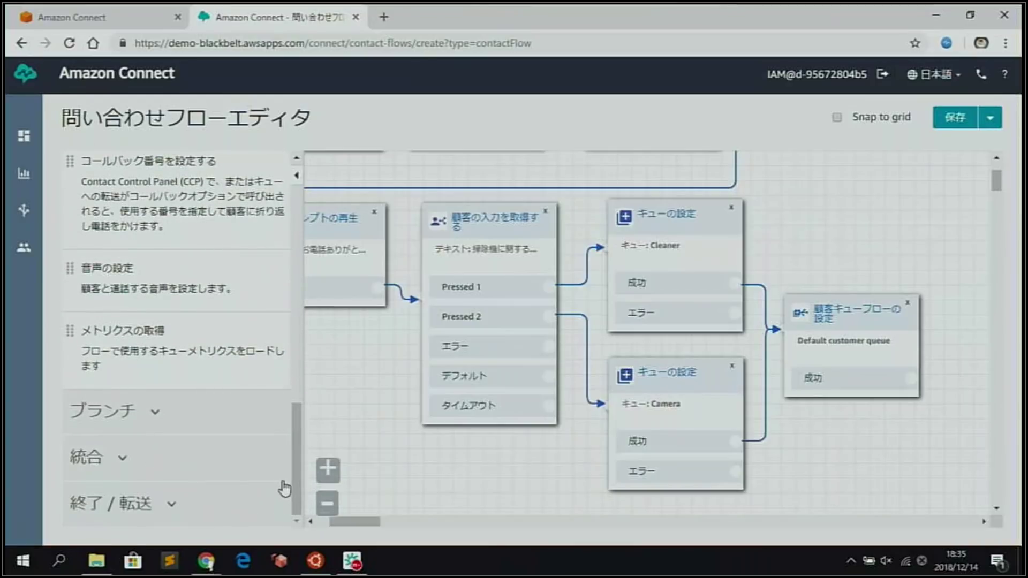
left_click(252, 510)
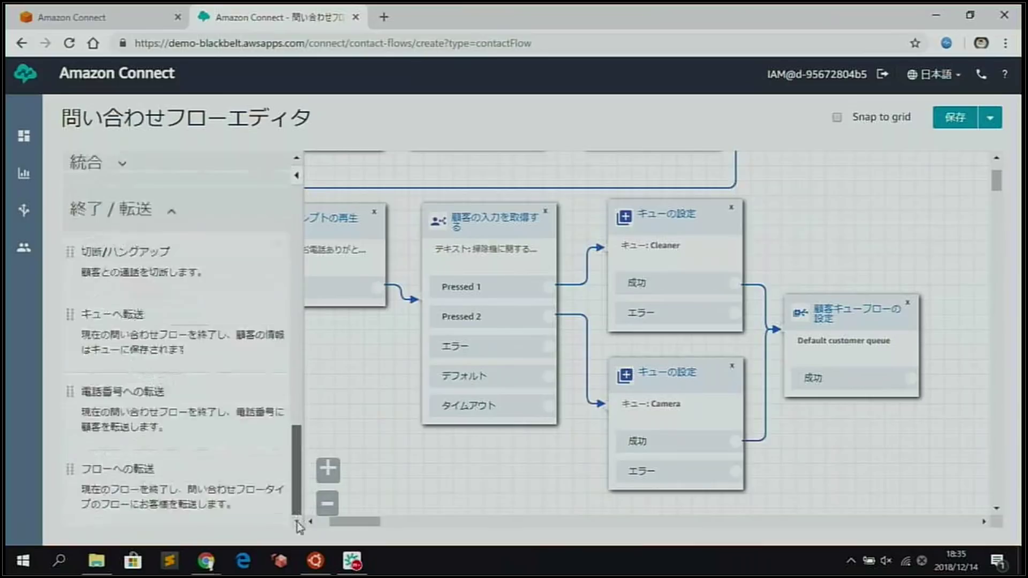
left_click_drag(153, 329, 952, 307)
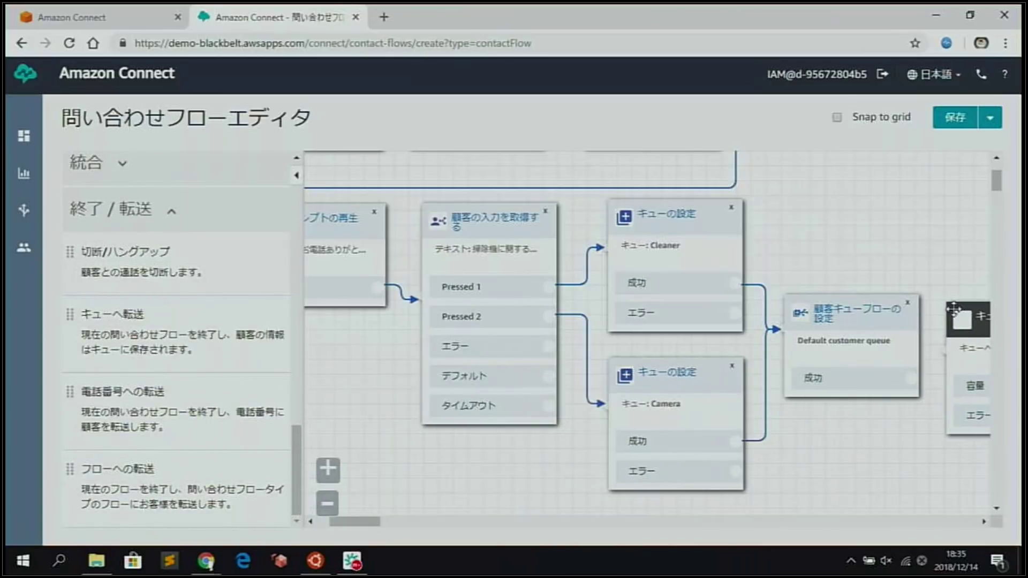
left_click(982, 522)
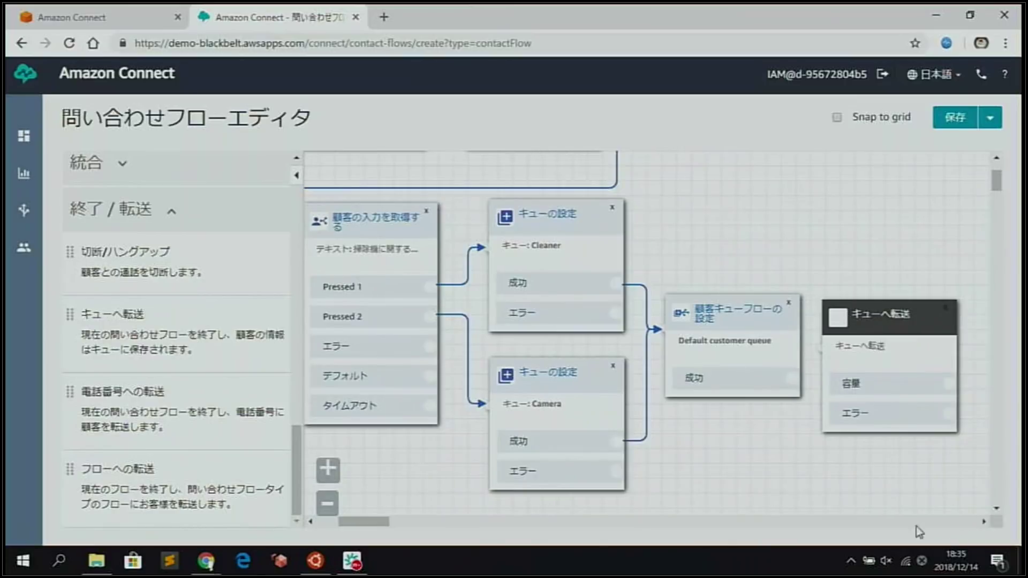
left_click_drag(793, 376, 892, 318)
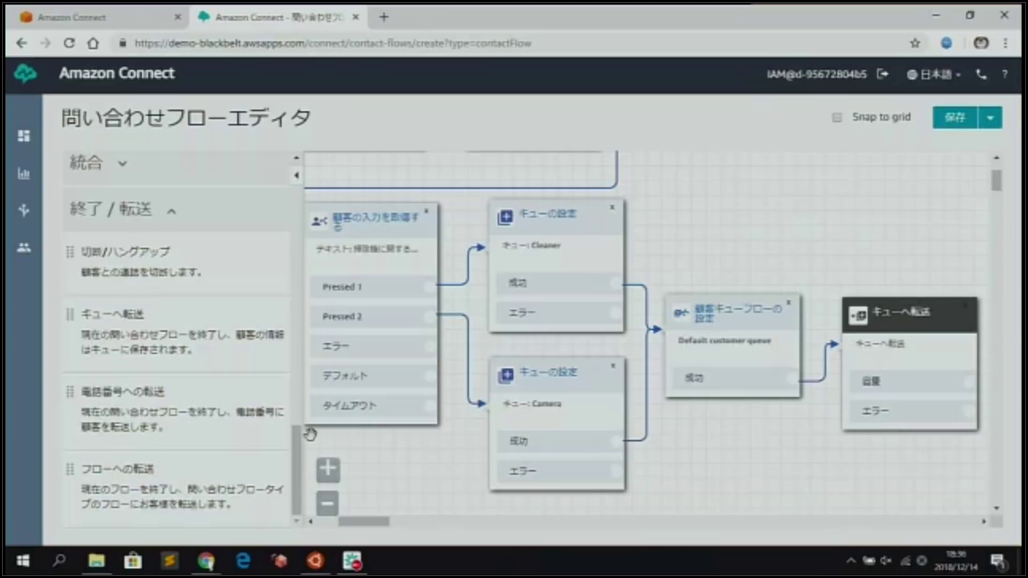
Add a disconnect/hang up block (切断/ハングアップ) below the transfer to queue block.
left_click_drag(236, 315, 215, 257)
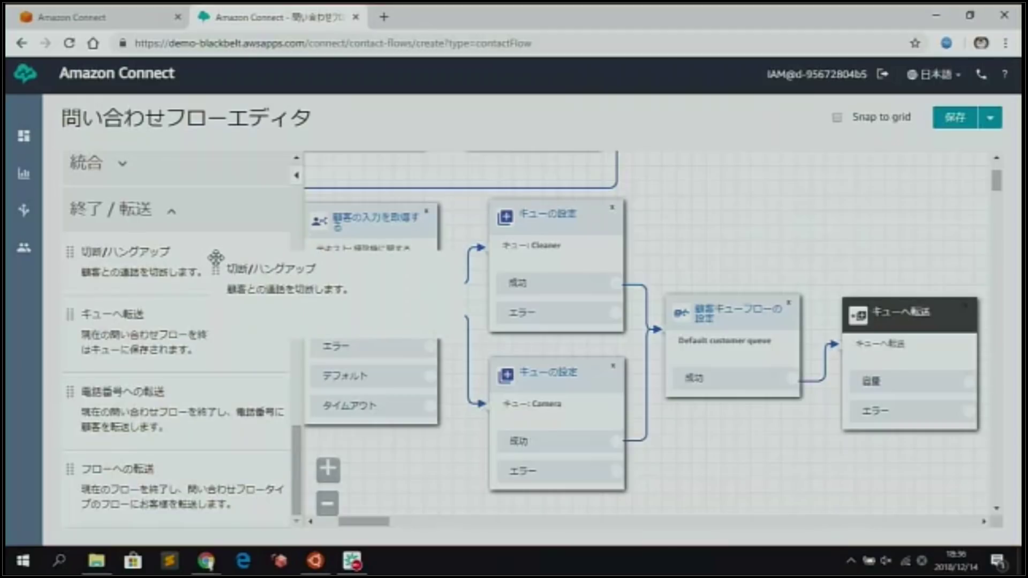
left_click_drag(216, 257, 776, 461)
scroll(999, 515, "down", 3)
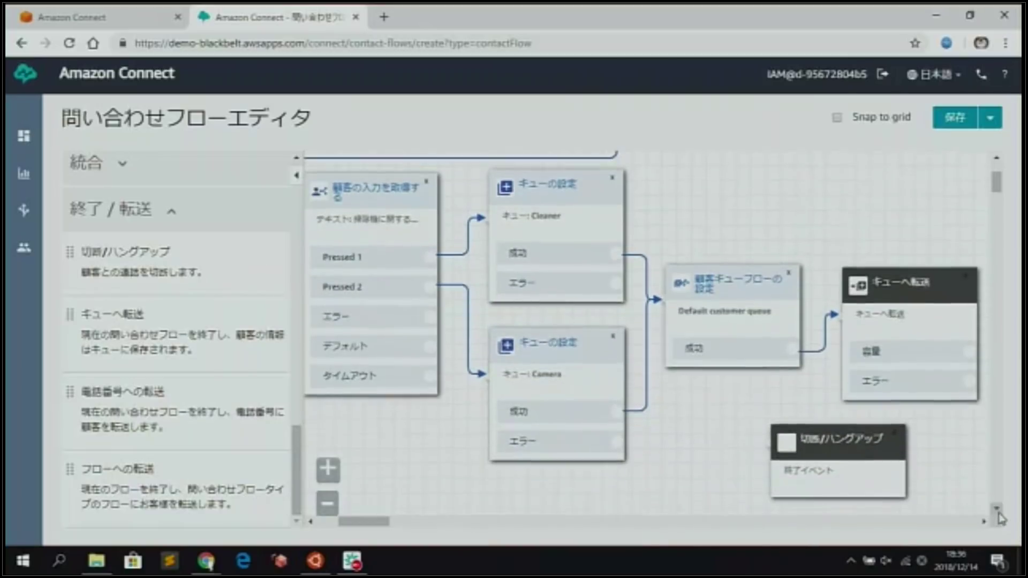
left_click_drag(857, 355, 880, 395)
Connect the transfer block's 容量 and エラー outputs and the エラー outputs of both queue blocks and the customer input block to the disconnect block.
left_click_drag(970, 262, 771, 397)
left_click_drag(970, 292, 807, 400)
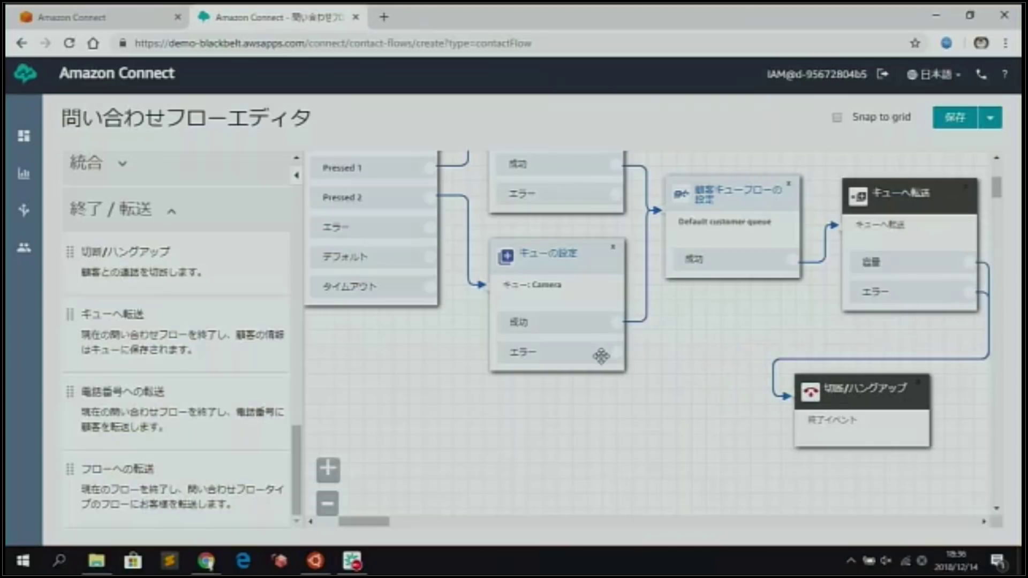
left_click_drag(617, 351, 787, 397)
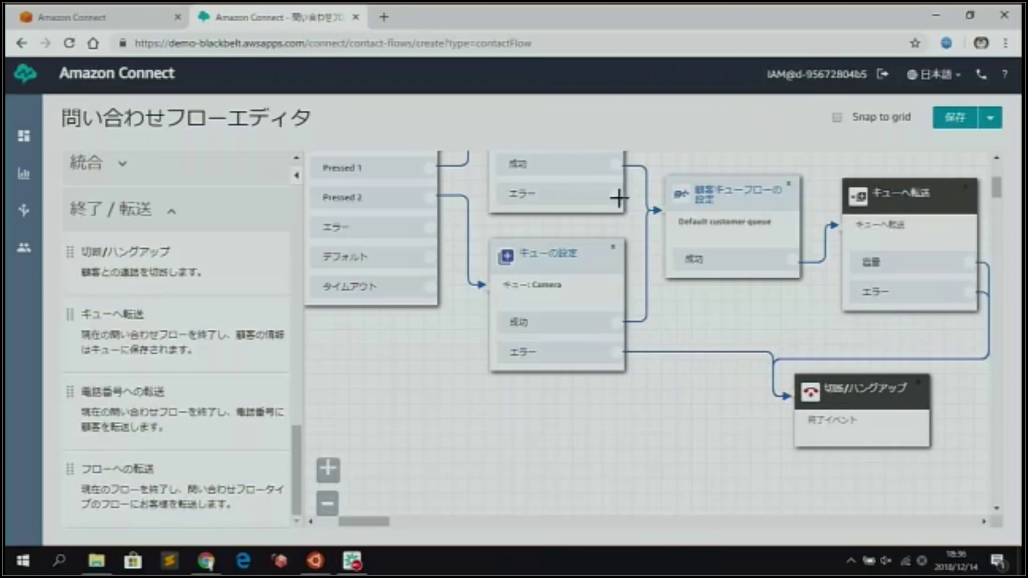
left_click_drag(632, 213, 787, 396)
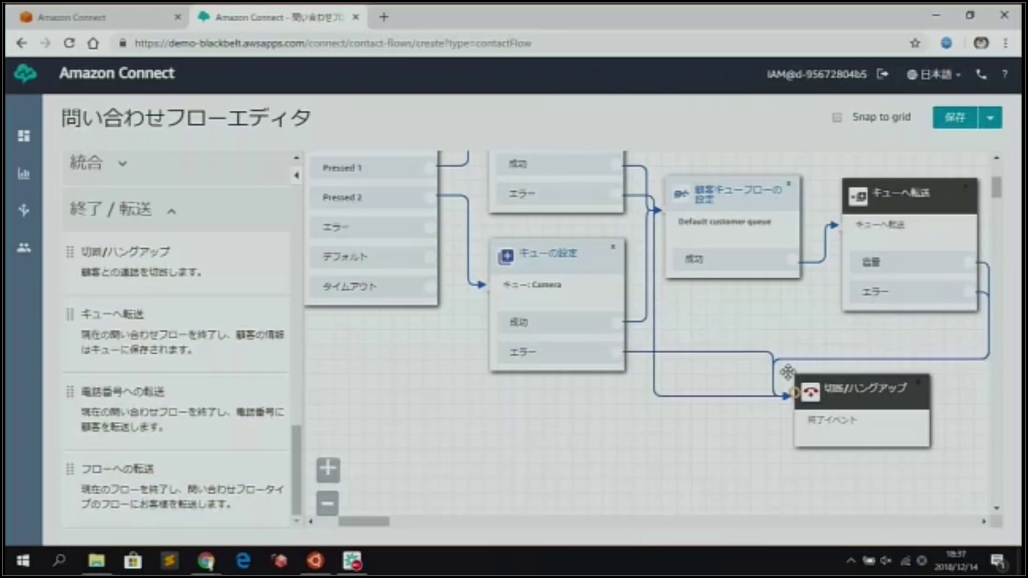
left_click_drag(430, 227, 833, 448)
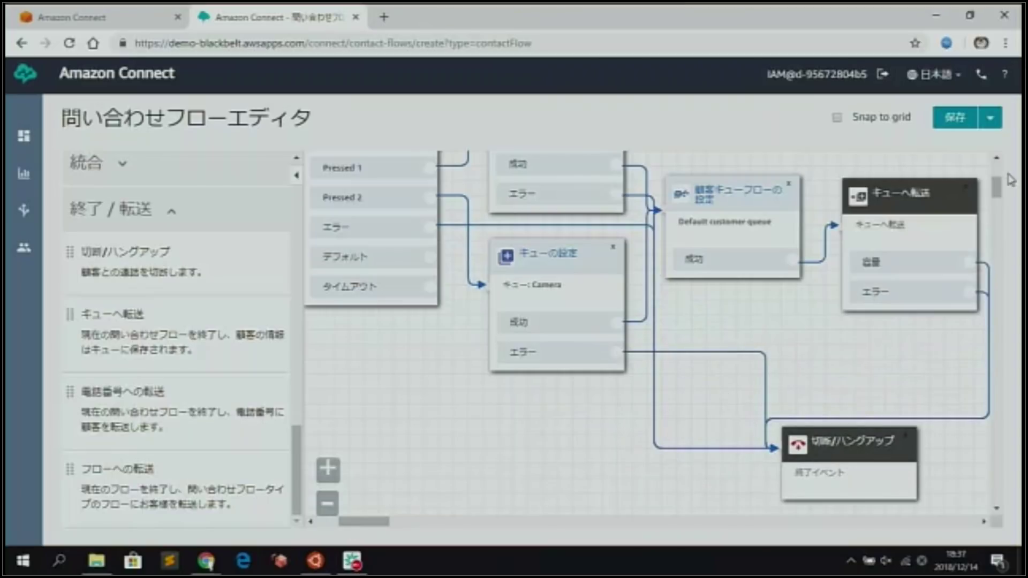
Add a loop block (ループ) from the branch blocks and align it below the customer input block.
left_click(997, 157)
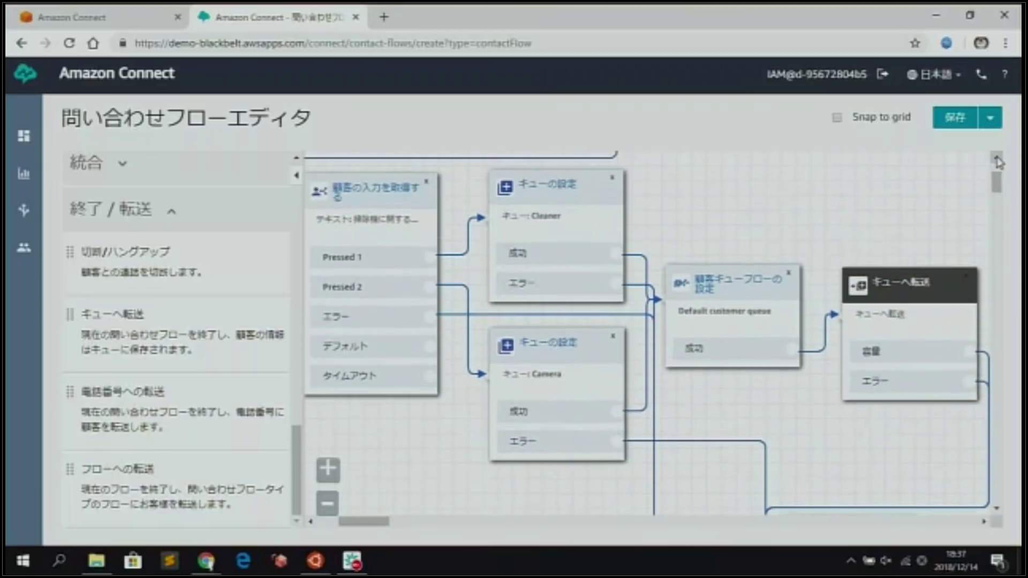
left_click(311, 521)
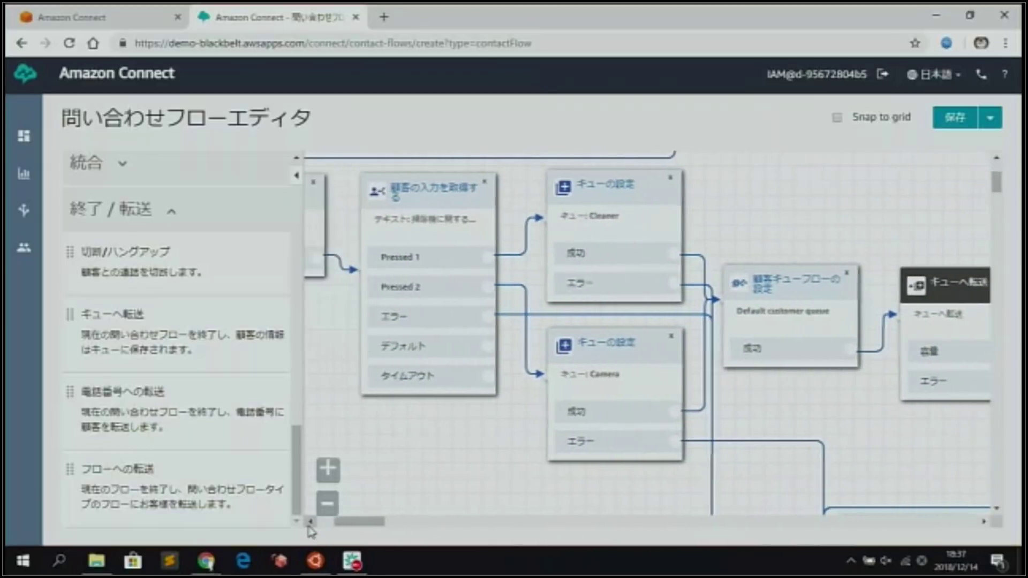
left_click(310, 526)
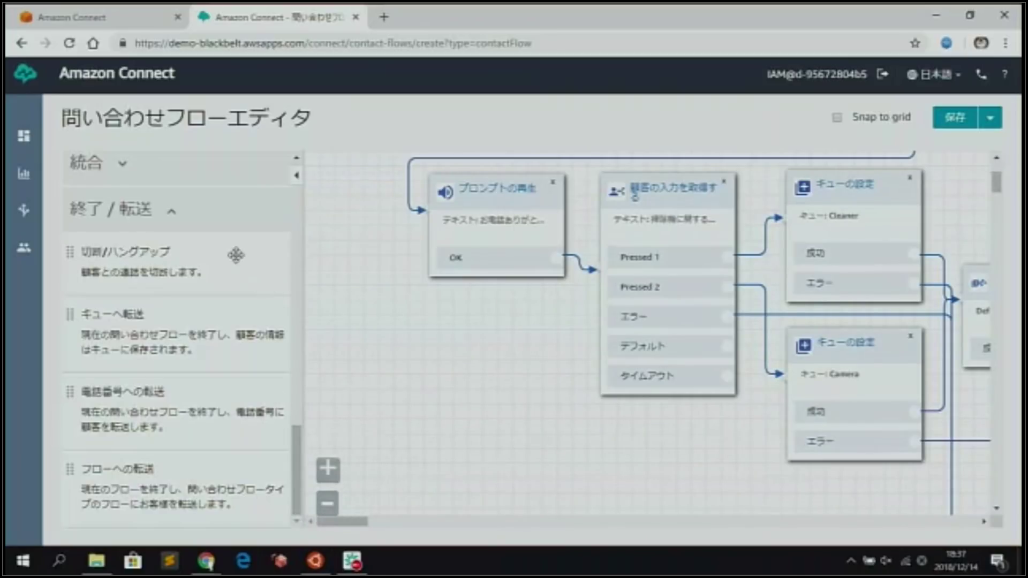
left_click(211, 220)
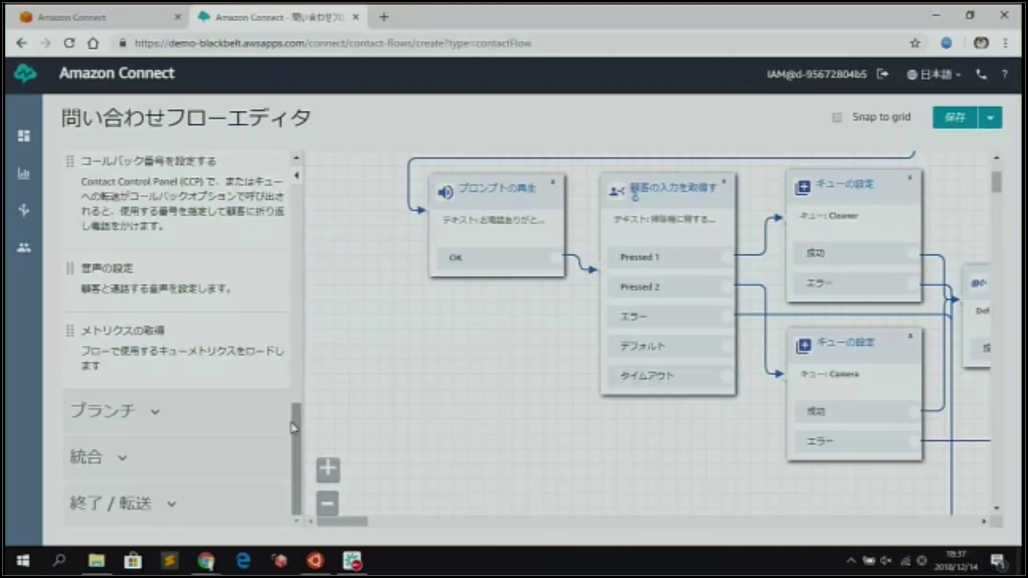
left_click(238, 409)
left_click_drag(239, 409, 615, 439)
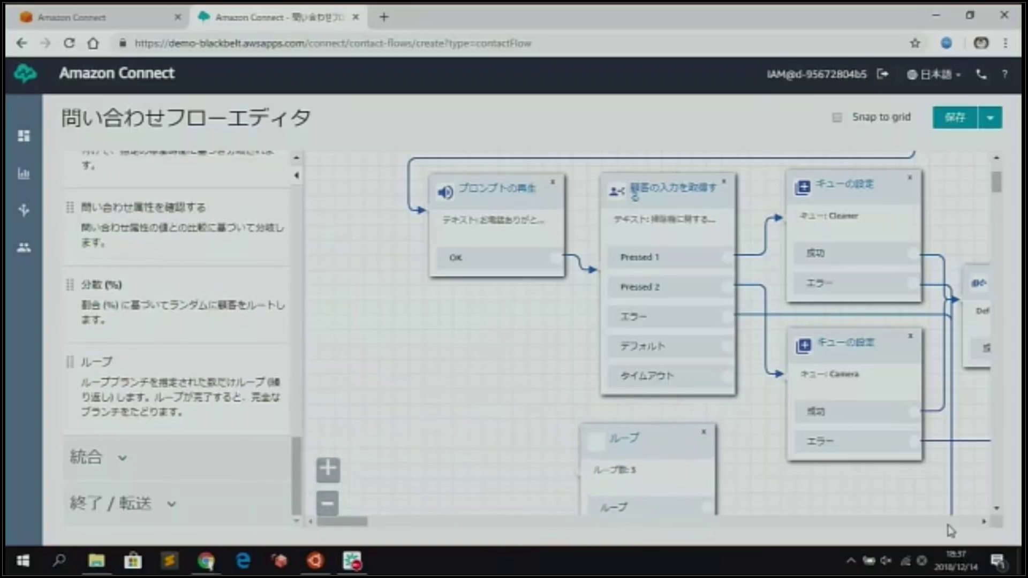
left_click(996, 507)
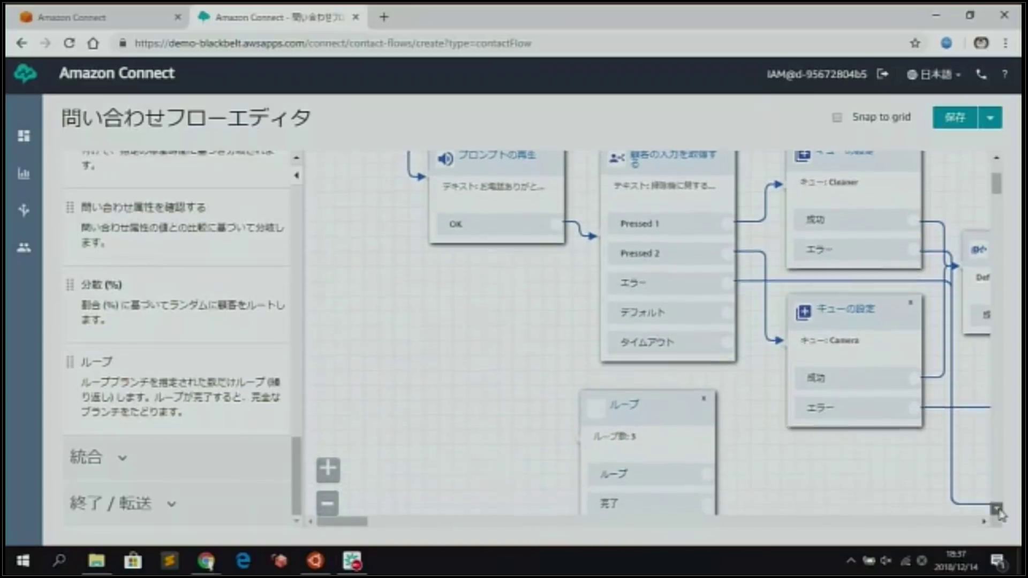
left_click(996, 508)
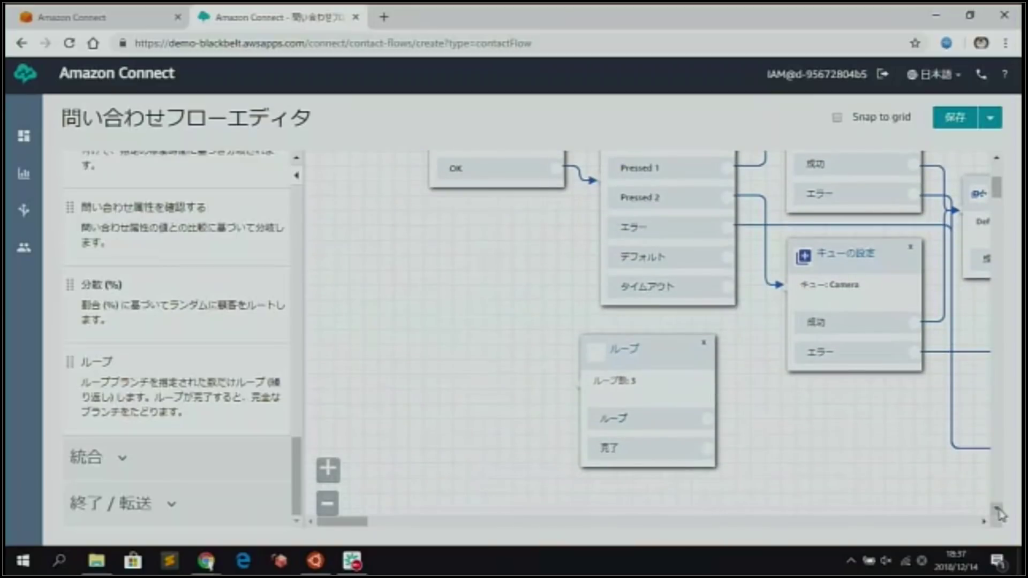
left_click_drag(658, 352, 678, 374)
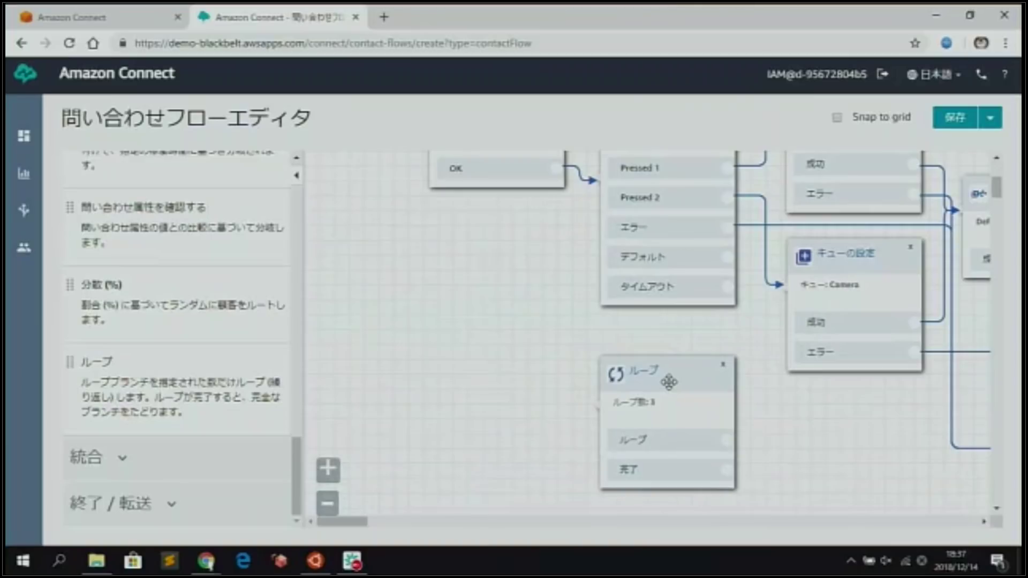
Connect the customer input block's デフォルト and タイムアウト outputs to the loop block, and review the loop count setting without changing it.
left_click_drag(728, 257, 616, 378)
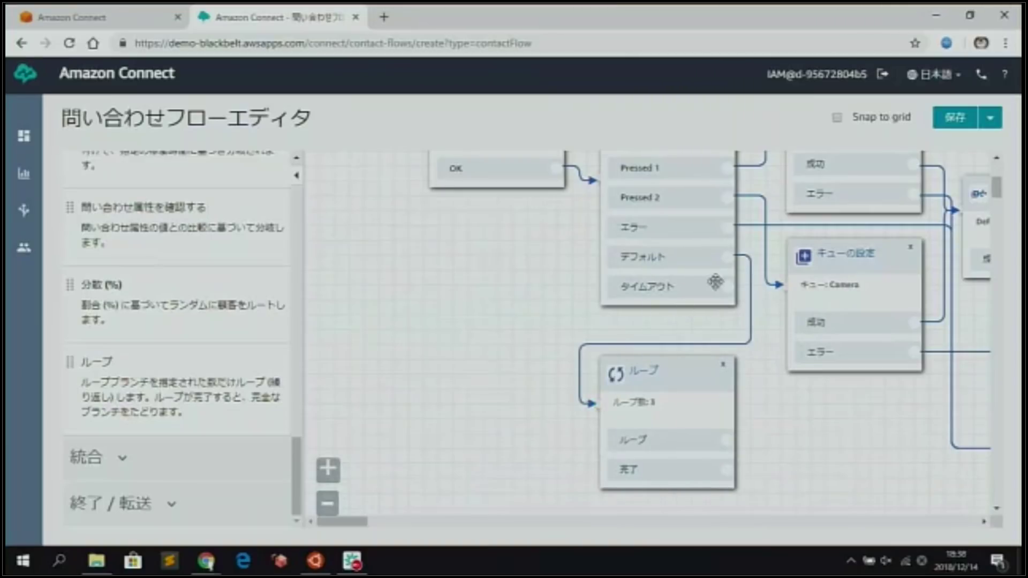
left_click_drag(728, 283, 640, 375)
left_click(662, 373)
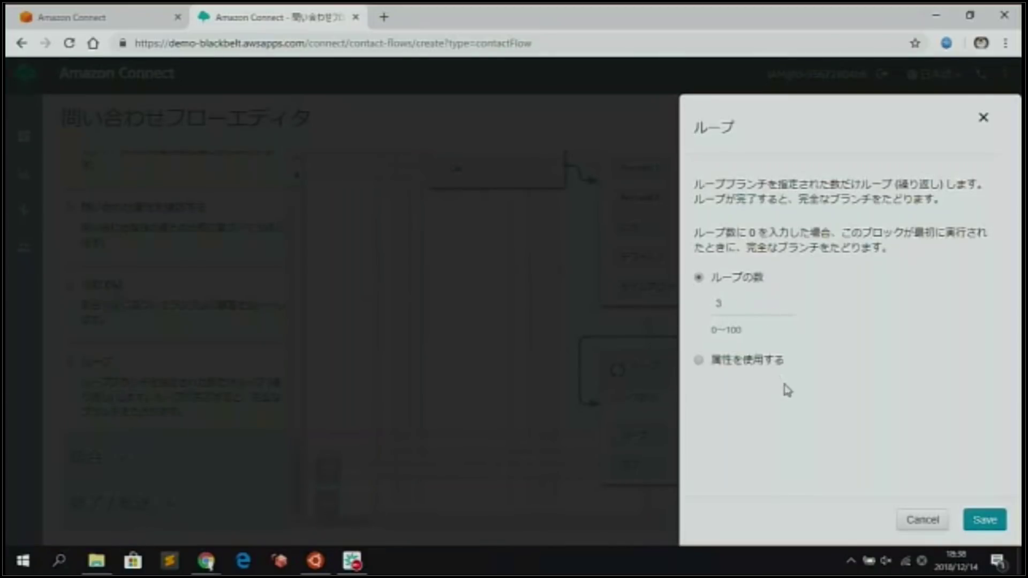
left_click(917, 521)
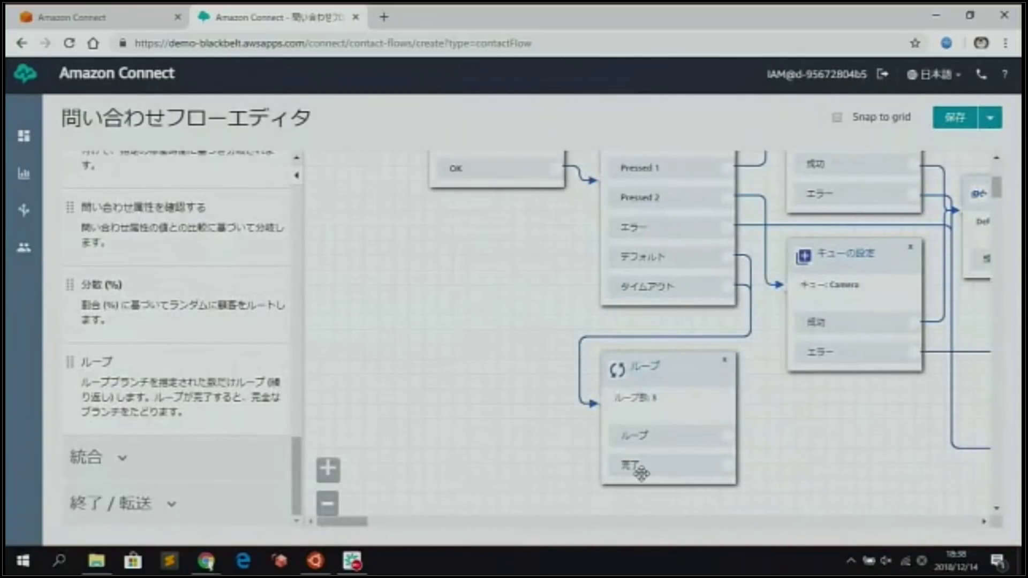
Connect the loop block's ループ output back to the customer input block and its 完了 output to the disconnect block, shifting the loop block slightly lower.
left_click_drag(726, 435, 587, 181)
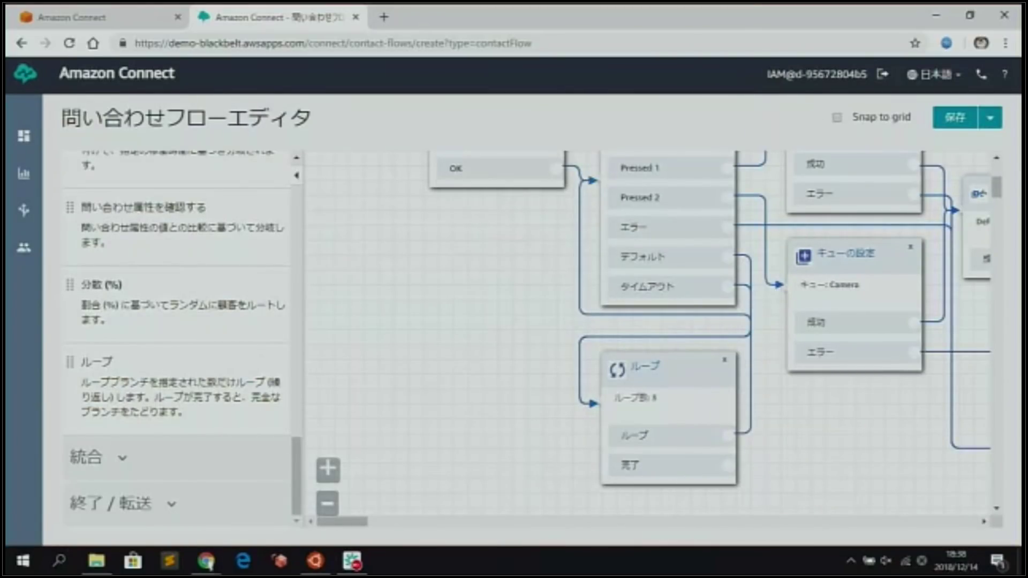
left_click_drag(679, 375, 656, 394)
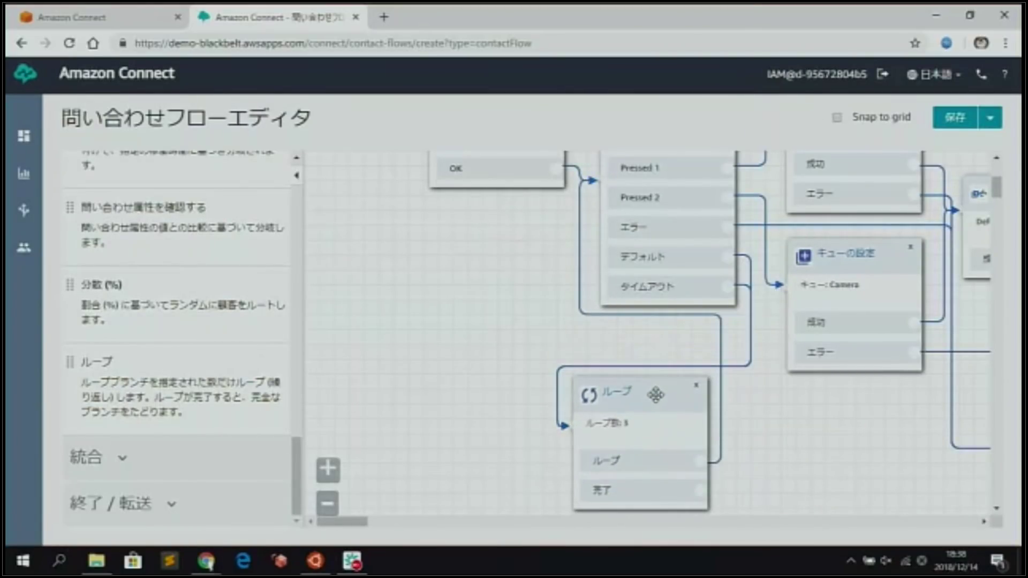
left_click(984, 522)
left_click(984, 522)
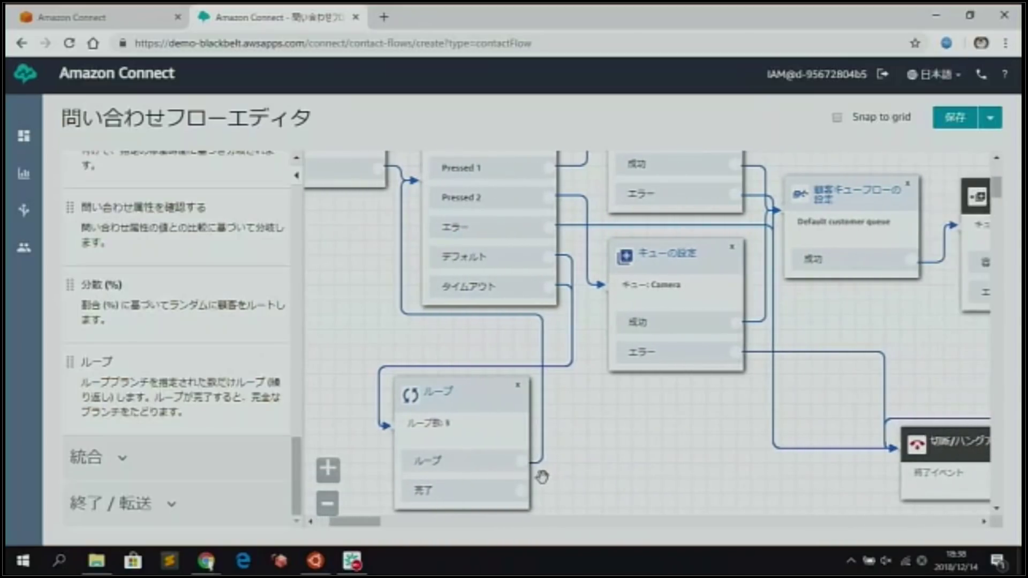
left_click_drag(523, 489, 892, 461)
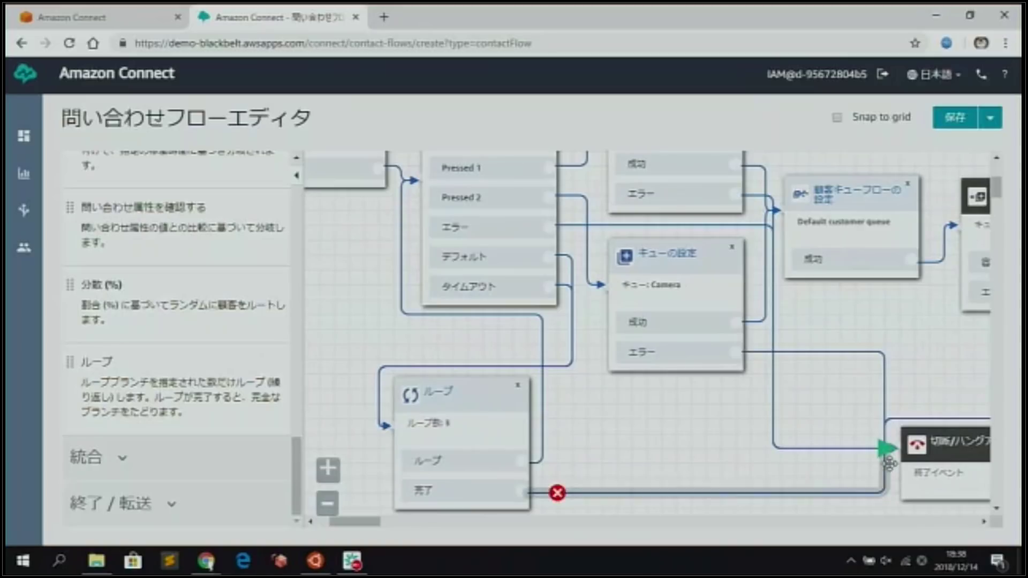
Save and publish the contact flow (保存して発行).
left_click(984, 522)
left_click(984, 522)
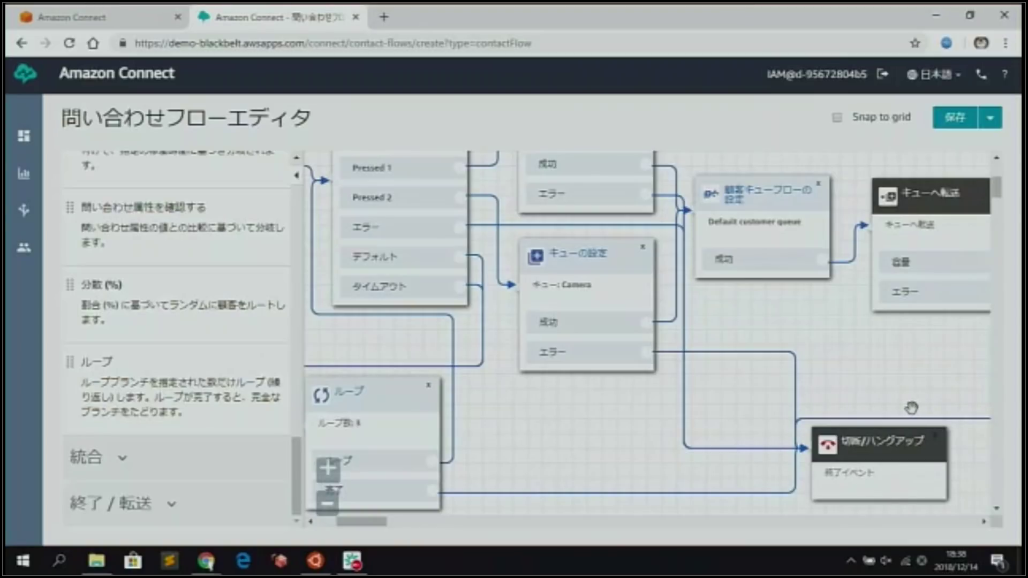
left_click(990, 119)
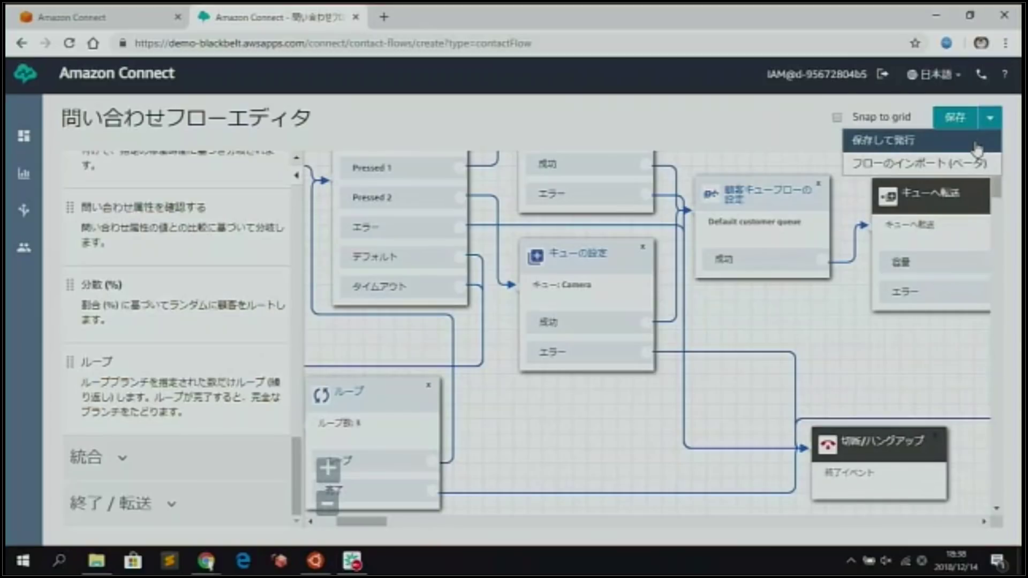
left_click(976, 141)
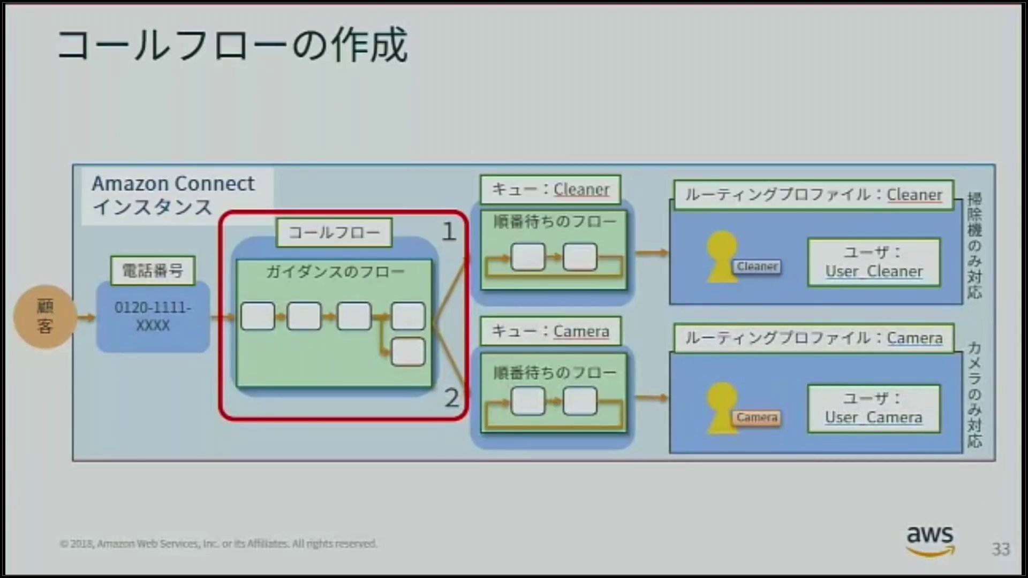
key("Right")
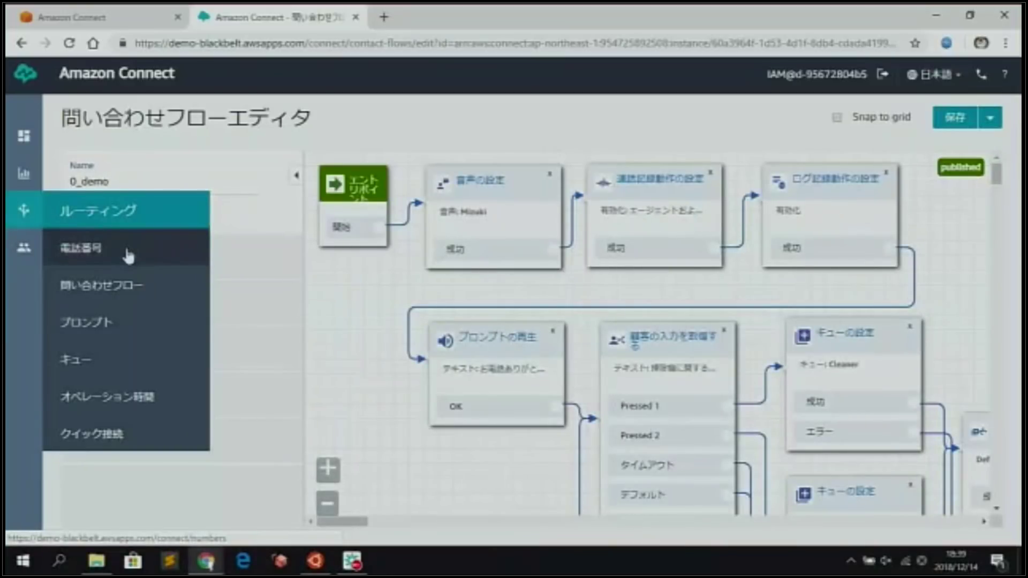
Attach the 0_demo contact flow to the second phone number in the phone number list and save the assignment.
left_click(157, 260)
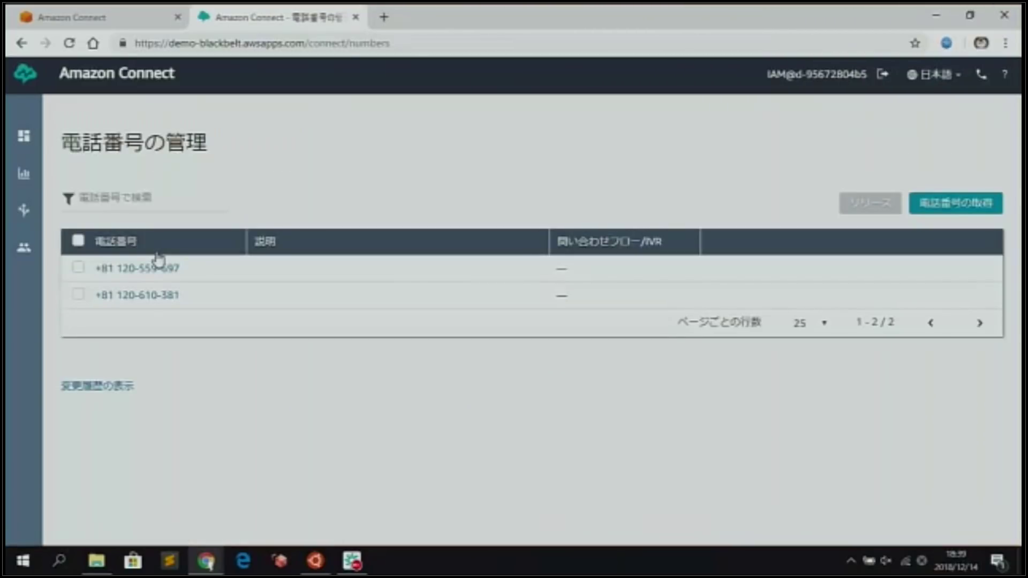
left_click(164, 298)
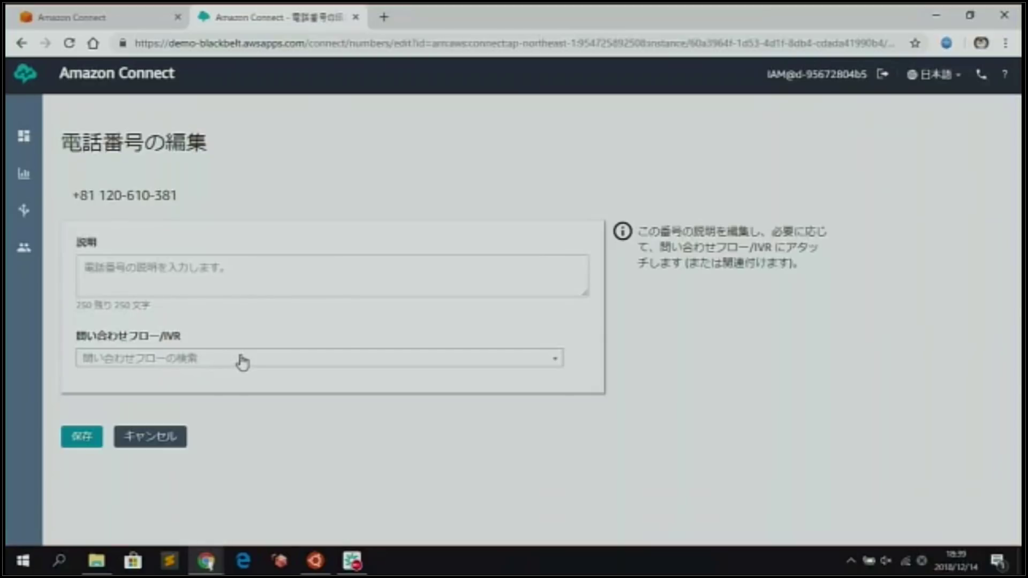
left_click(251, 358)
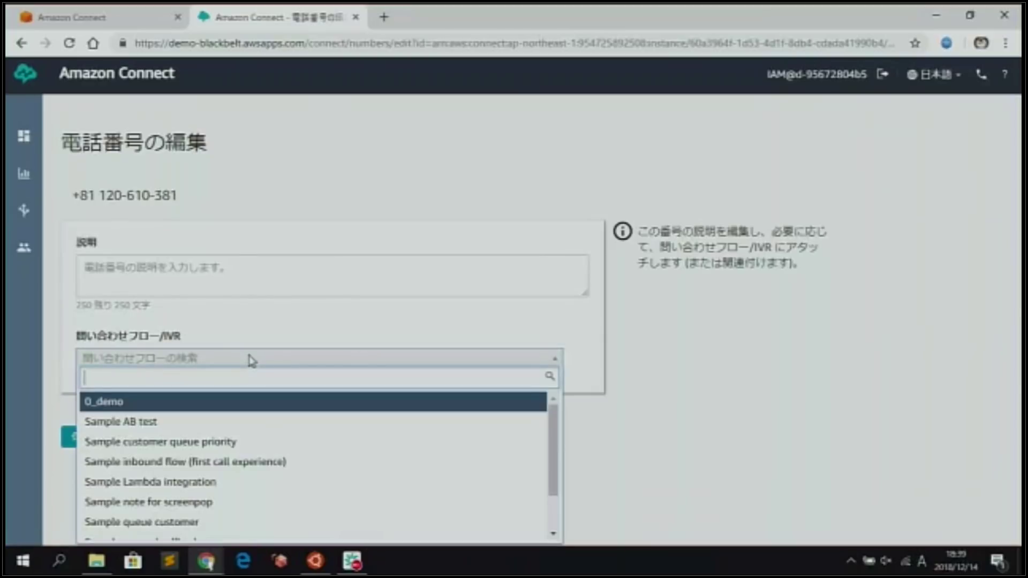
left_click(301, 408)
left_click(101, 488)
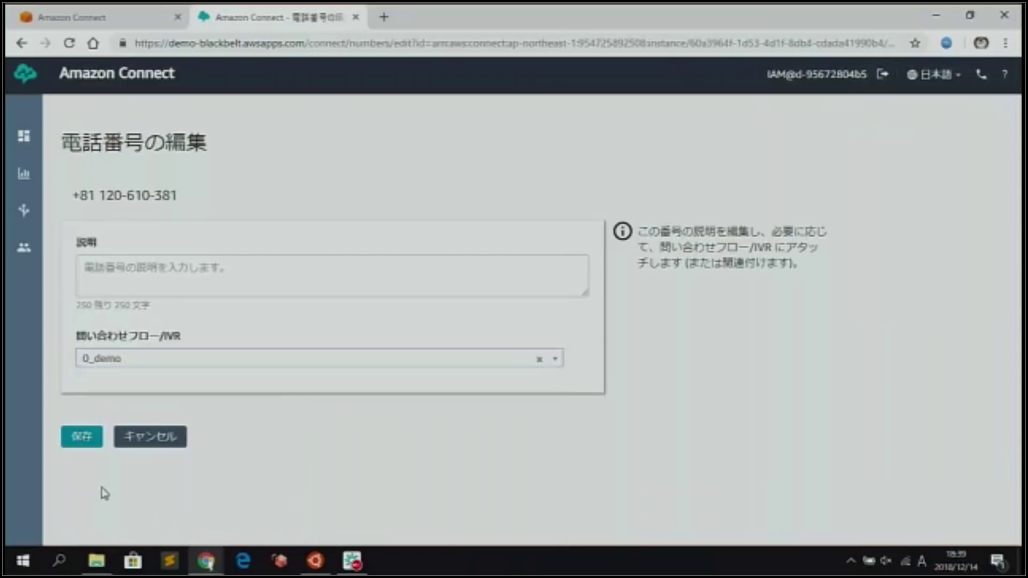
left_click(93, 450)
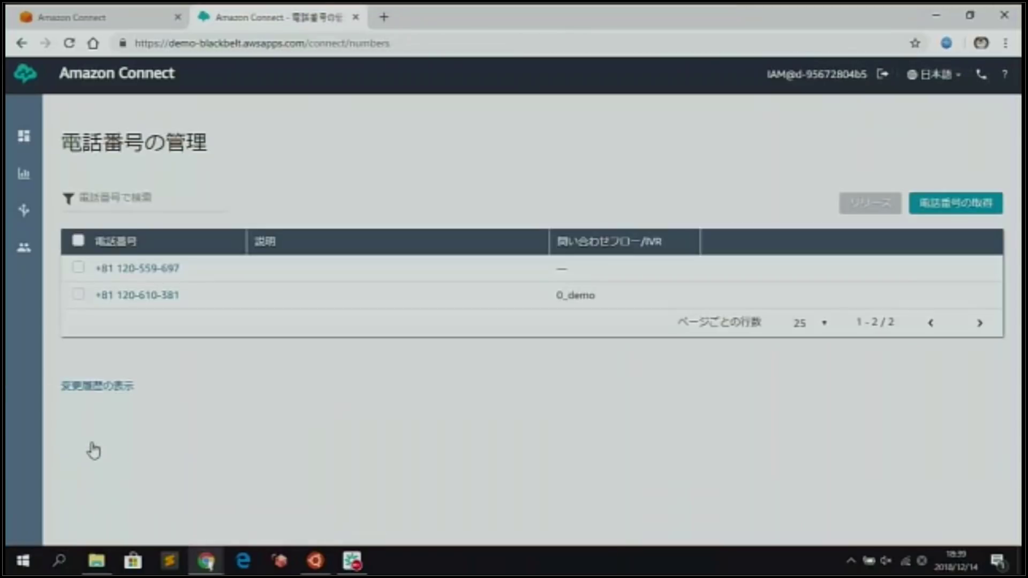
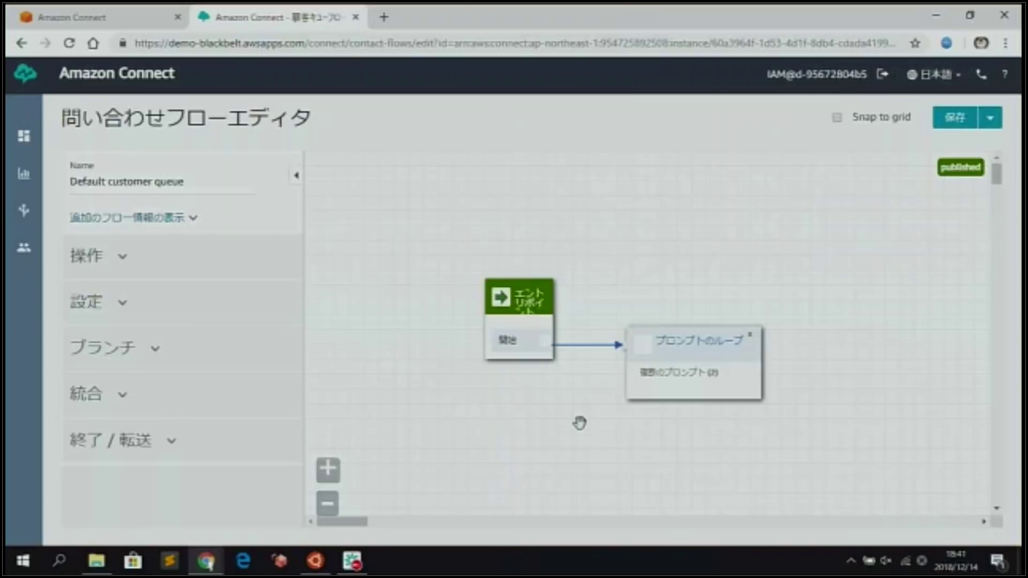
In the Default customer queue flow's プロンプトのループ block, replace the text-to-speech message with 「オペレーターにおつなぎします。」.
left_click(703, 340)
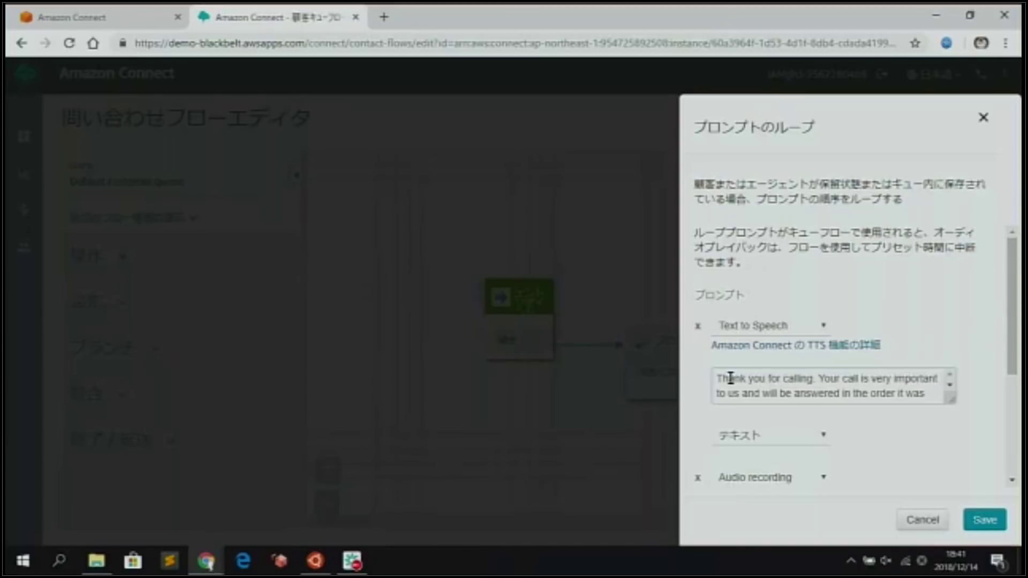
left_click_drag(717, 377, 973, 415)
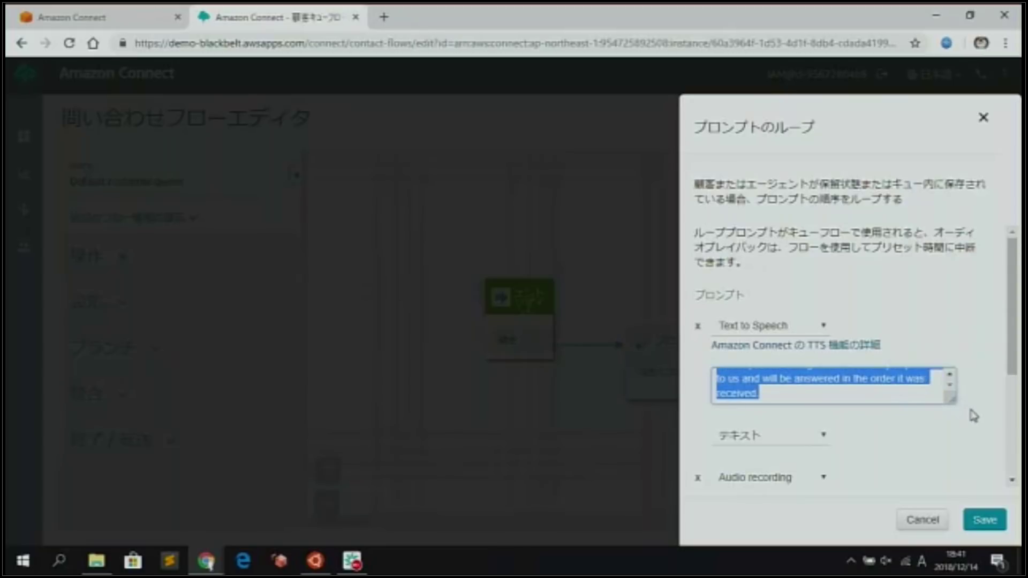
left_click(950, 375)
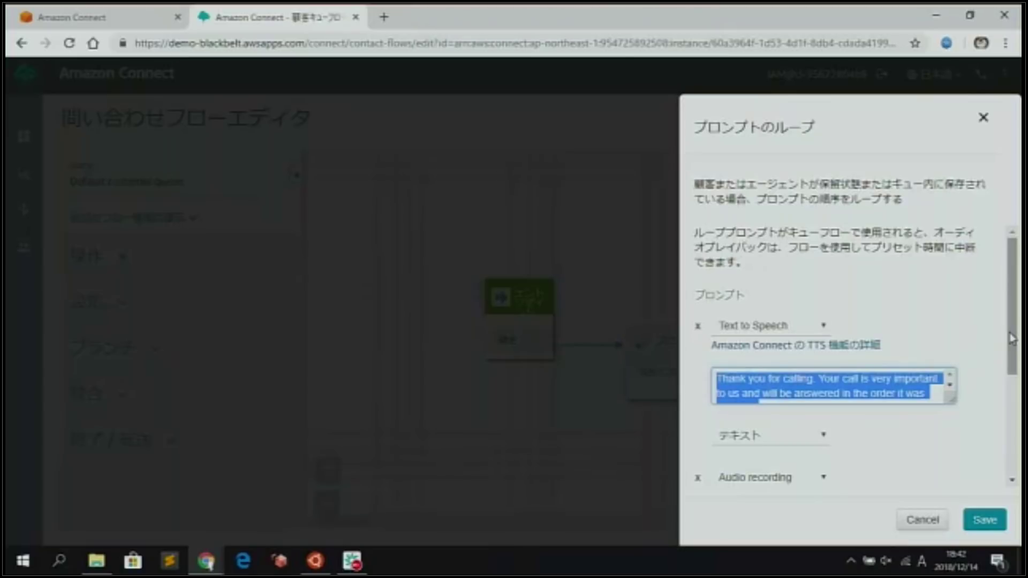
key("BackSpace")
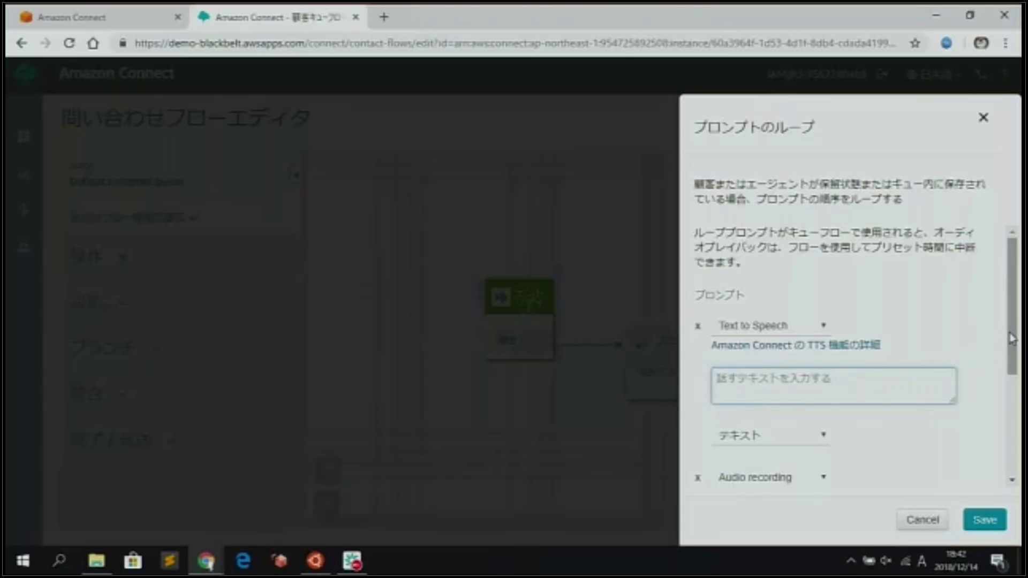
type("o")
key("BackSpace")
key("Zenkaku_Hankaku")
type("おぺ")
key("Tab")
key("Return")
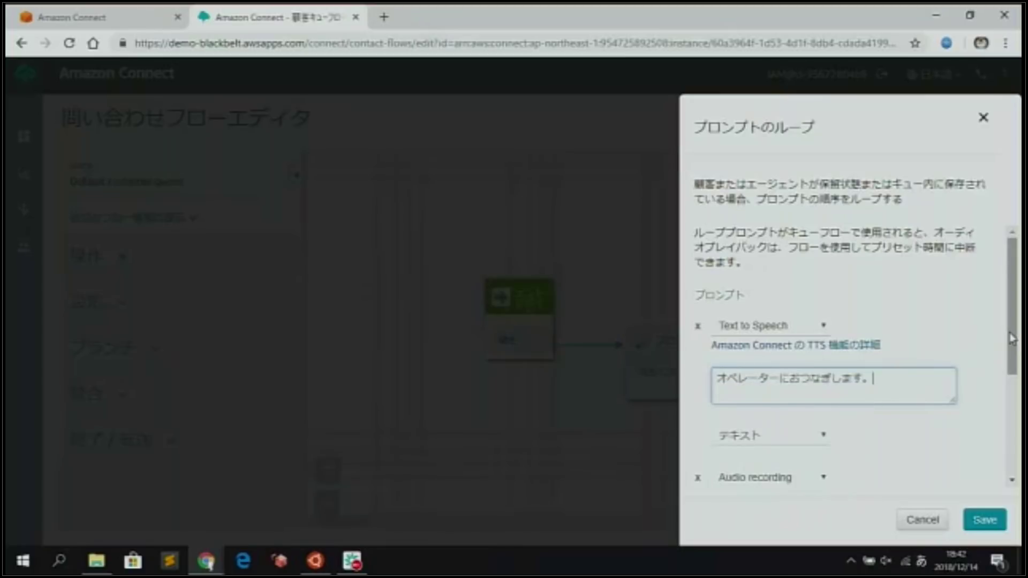
Append 「しばらくお待ちください。」 to the end of the loop prompt's text-to-speech message.
type("しあbら")
key("BackSpace")
key("BackSpace")
key("BackSpace")
type("ba")
key("Tab")
key("Down")
key("Return")
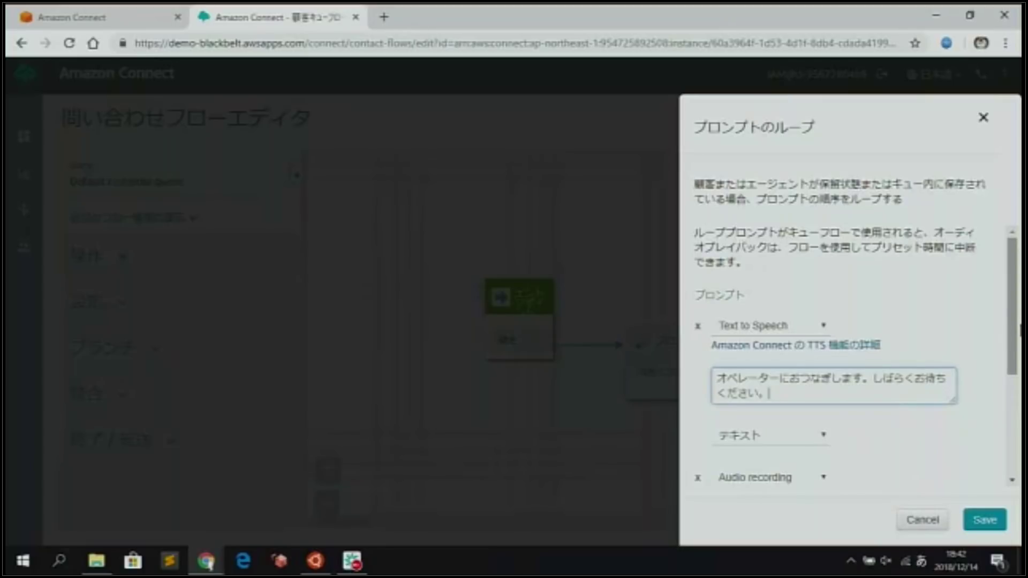
Set the loop prompt's audio recording to Music_Jazz_MyTimetoFly_Inst.wav and save the block settings.
left_click_drag(1006, 311, 1020, 369)
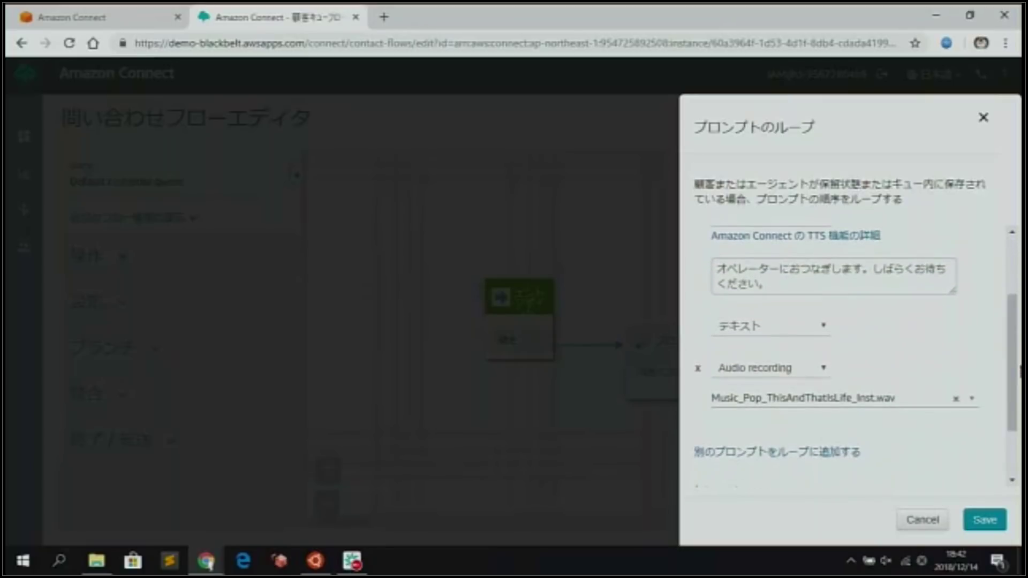
left_click(932, 405)
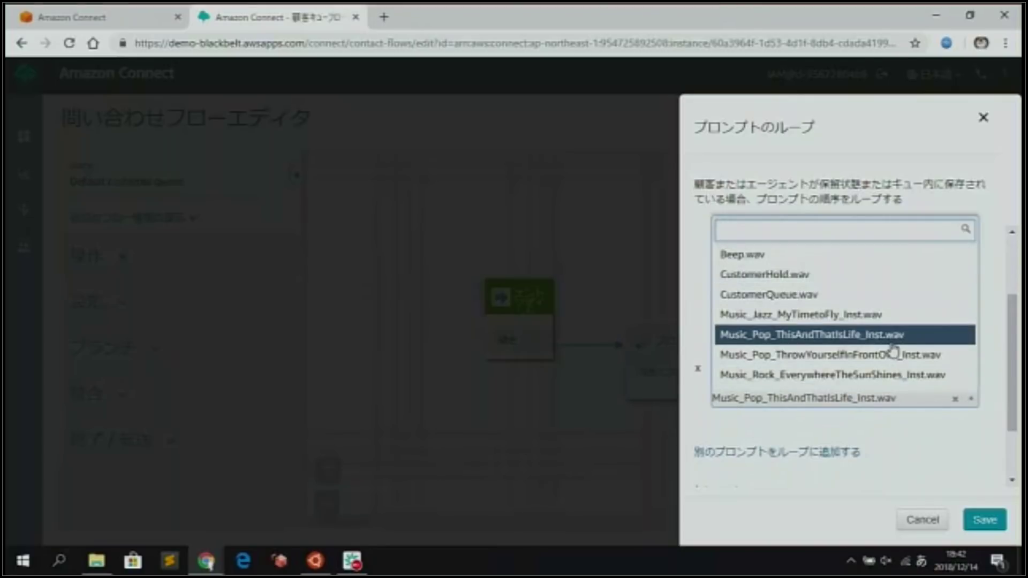
left_click(892, 321)
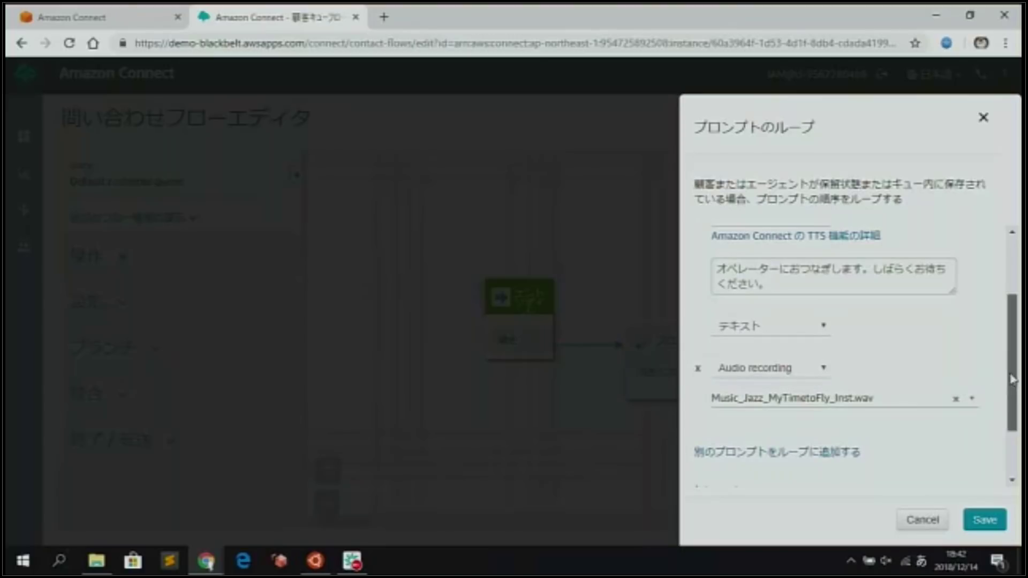
scroll(1003, 381, "down", 1)
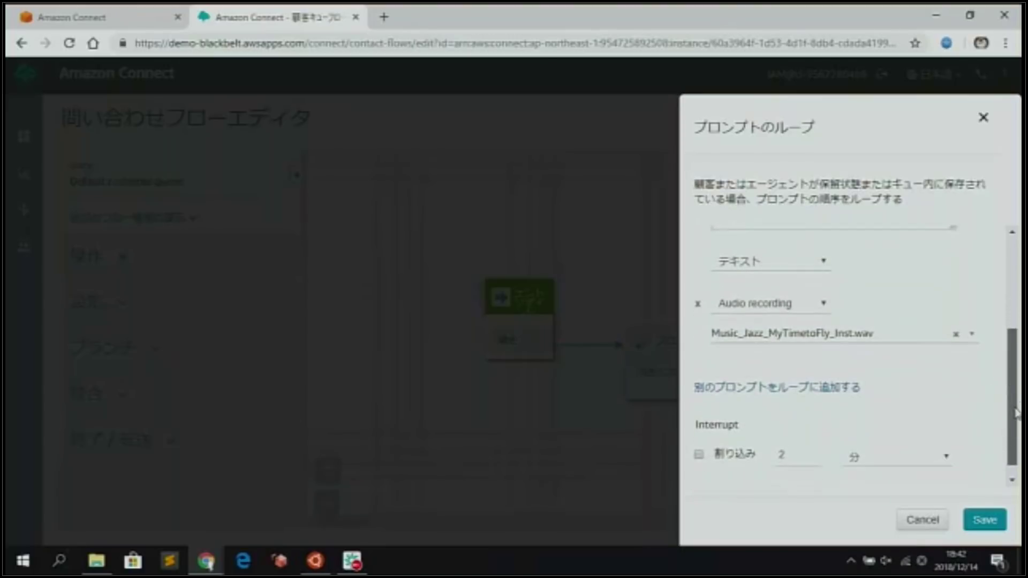
left_click(985, 521)
Save and publish the Default customer queue flow (保存して発行).
left_click(991, 119)
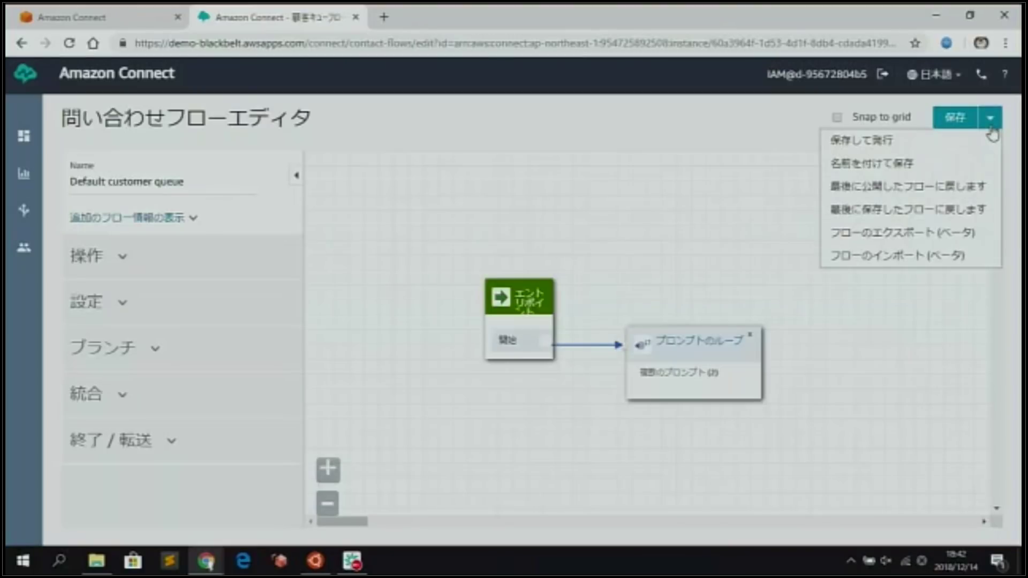
left_click(983, 144)
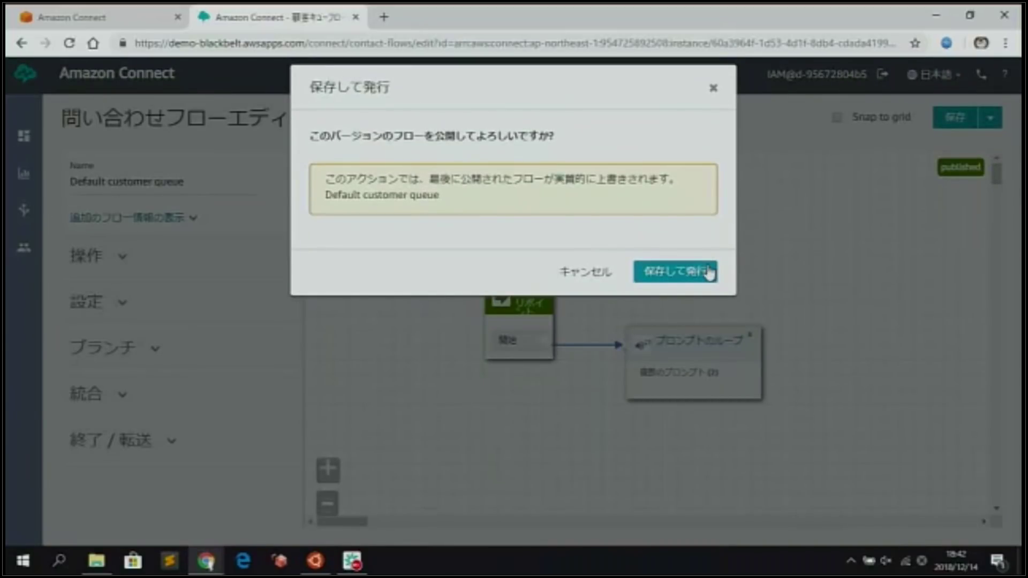
left_click(679, 279)
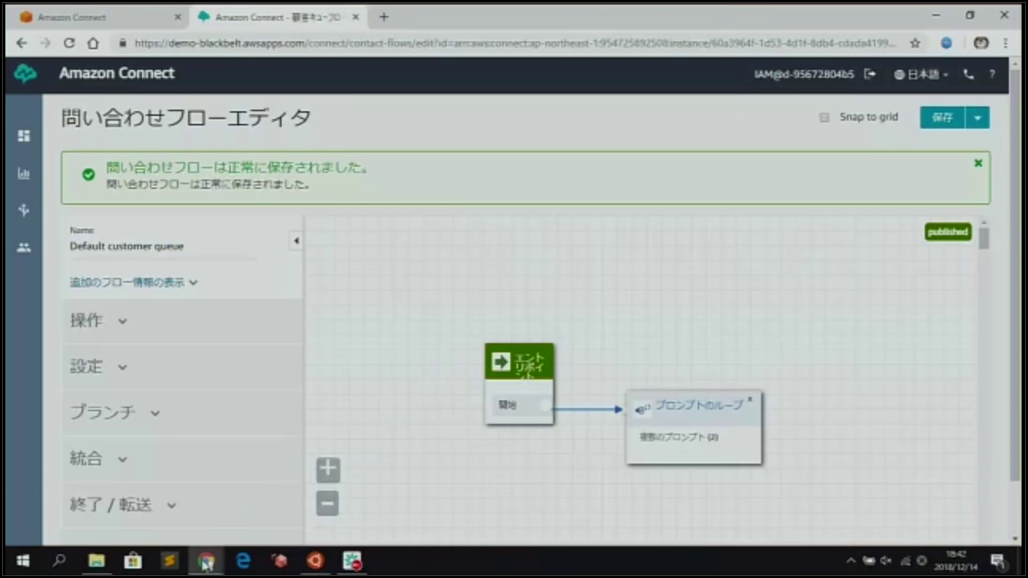
Switch to the demo-blackbelt sign-in window, sign in as User_Cleaner with the account password, and allow microphone access.
mouse_move(206, 565)
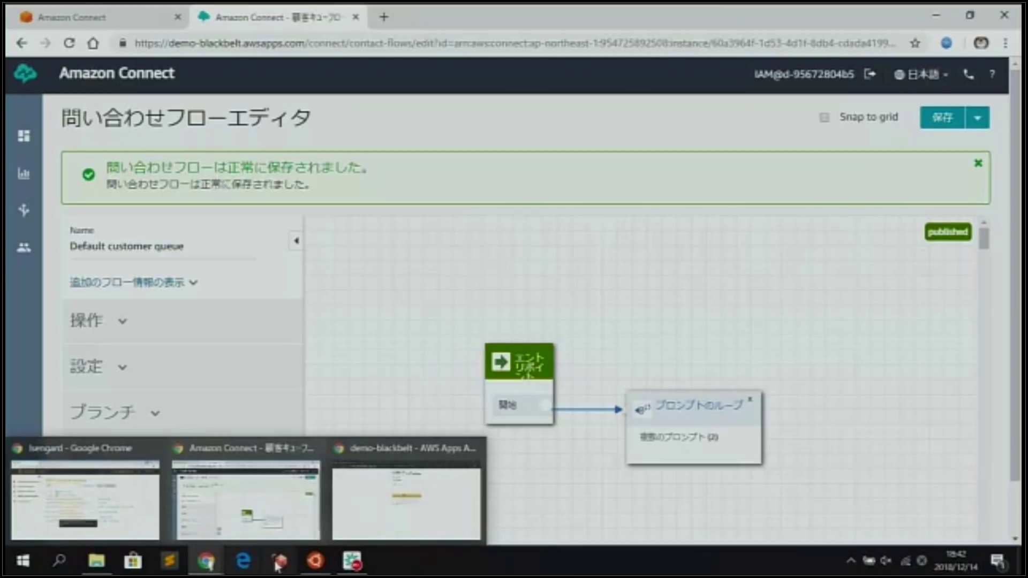
left_click(406, 507)
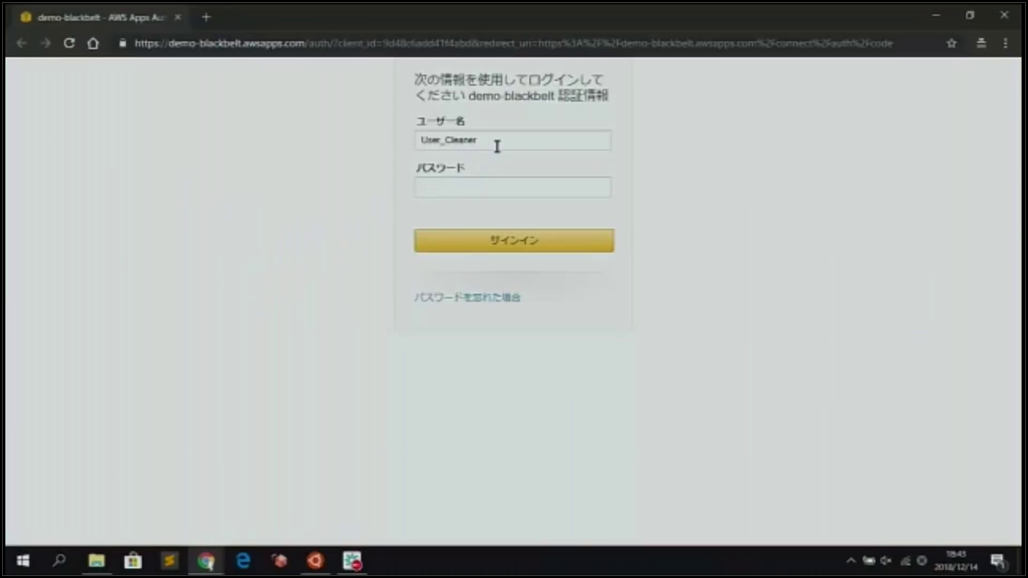
left_click_drag(497, 146, 404, 146)
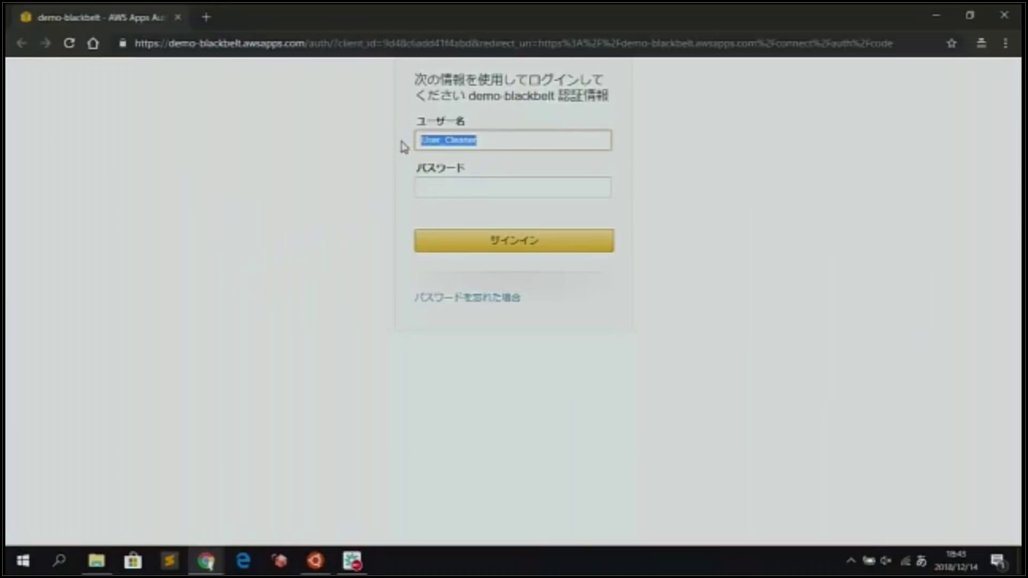
left_click(494, 182)
type("••••••••••••")
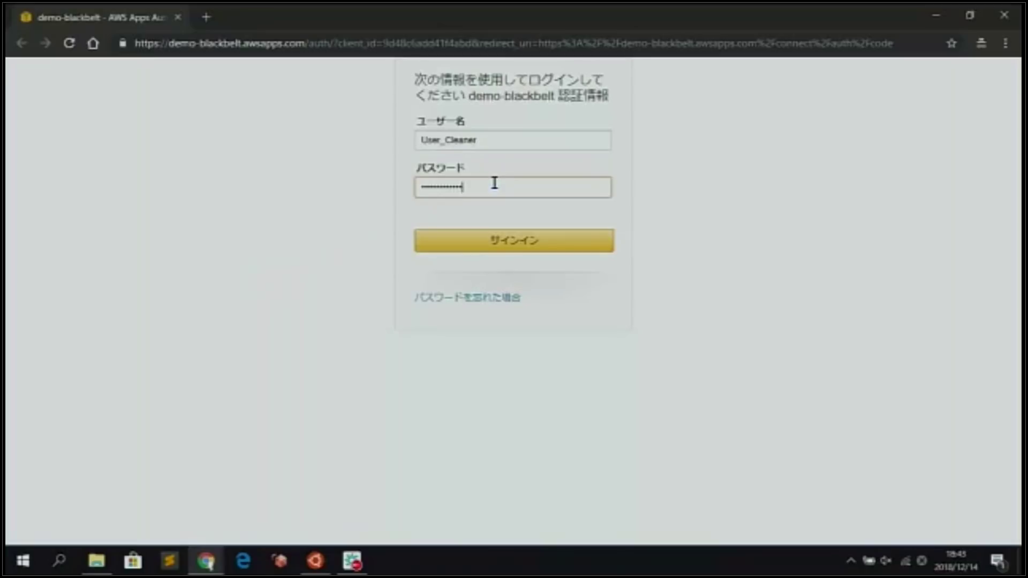
left_click(487, 237)
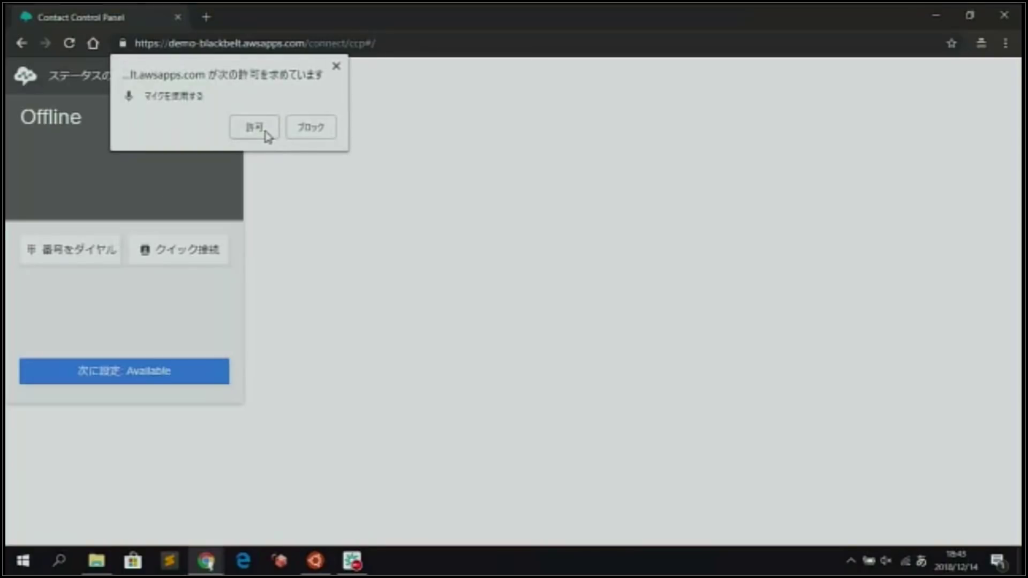
left_click(254, 128)
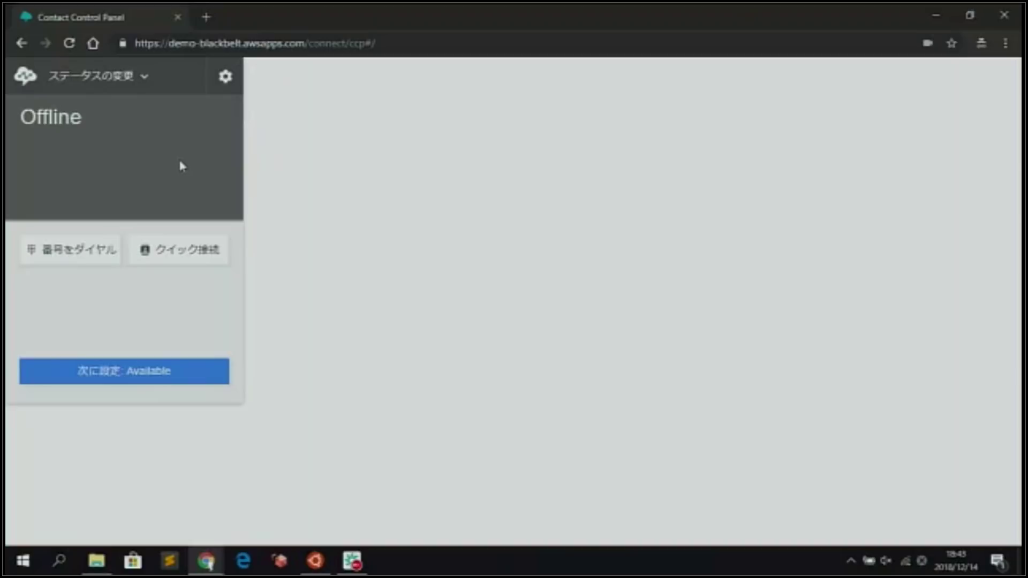
Handle the incoming test call from accepting to ending it, with the agent status set to Available before and after.
left_click(196, 381)
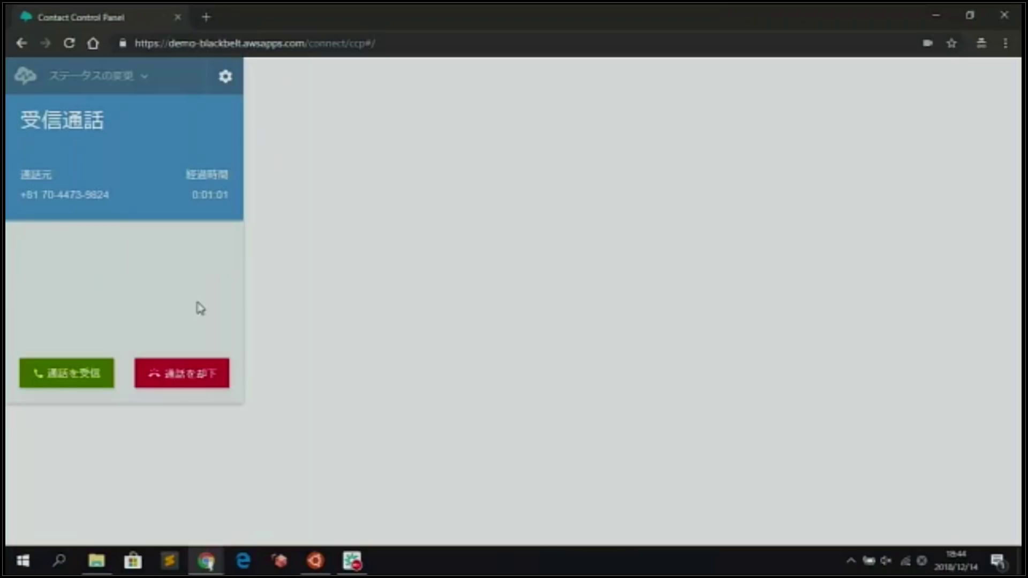
left_click(98, 381)
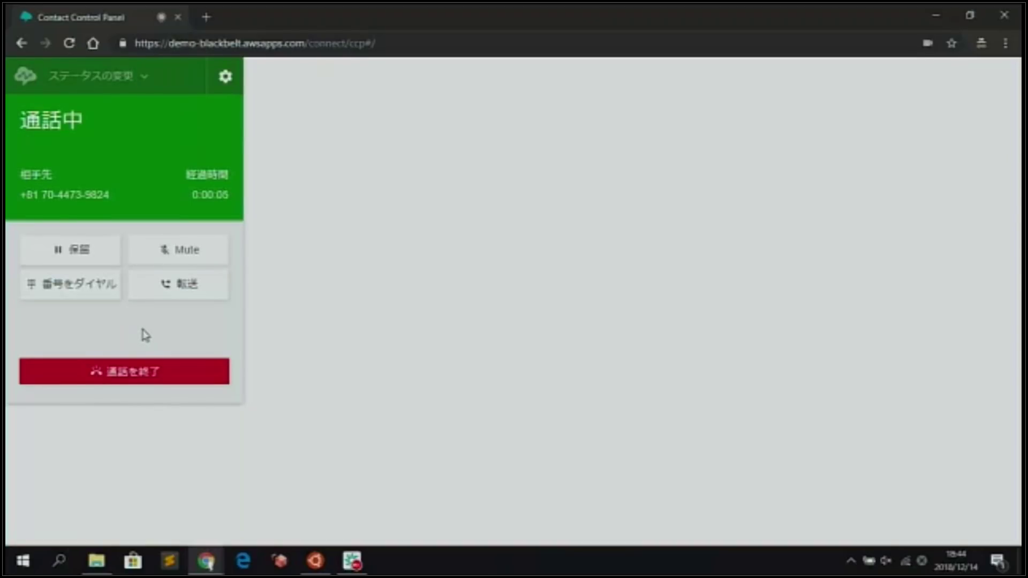
left_click(167, 383)
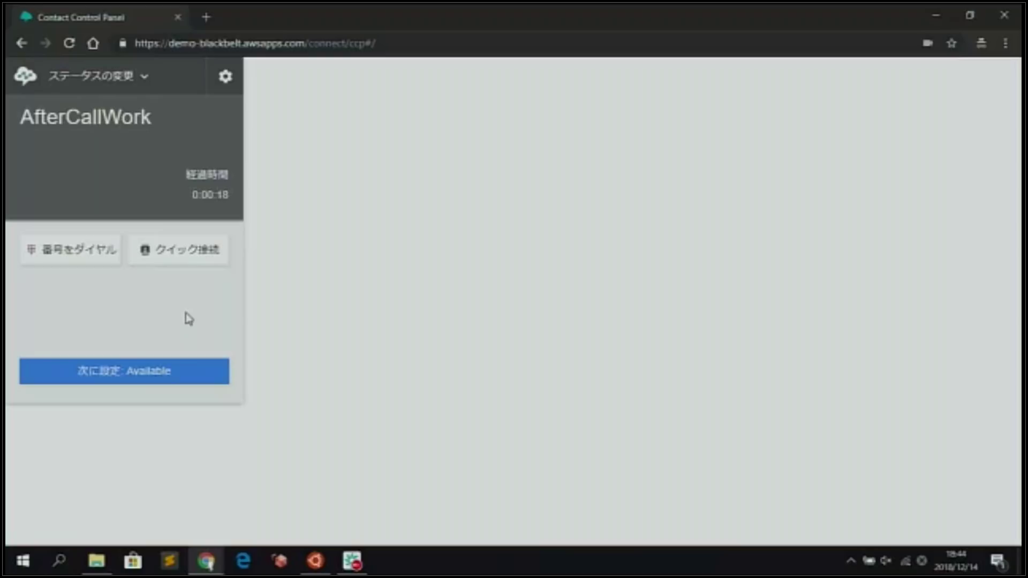
left_click(176, 370)
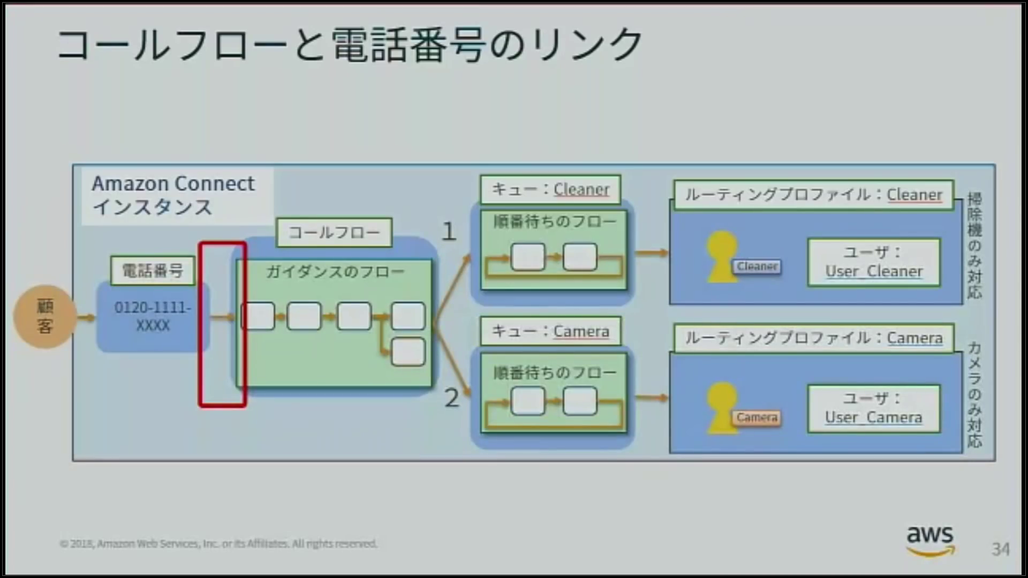
key("Right")
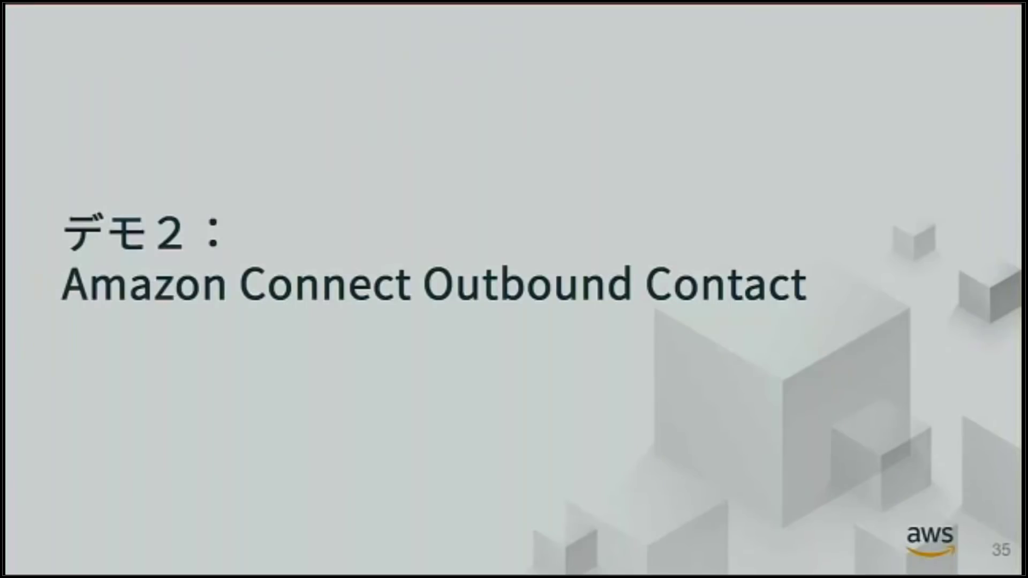
key("Right")
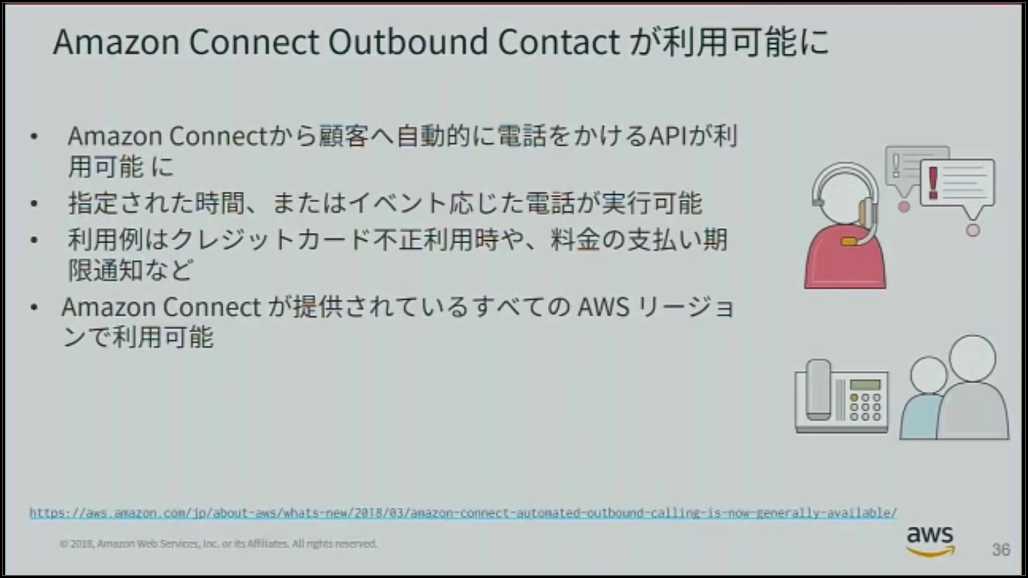
key("Right")
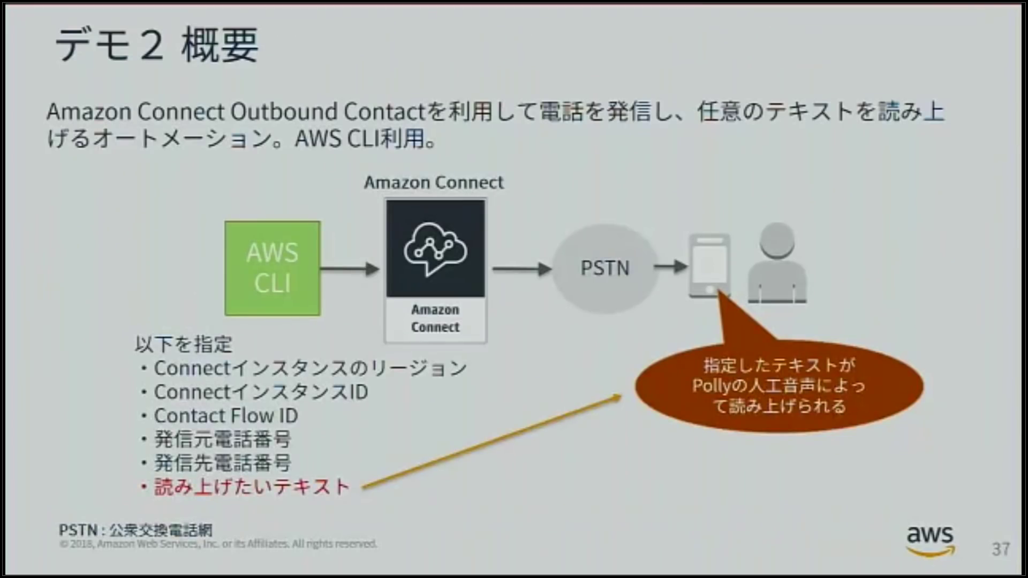